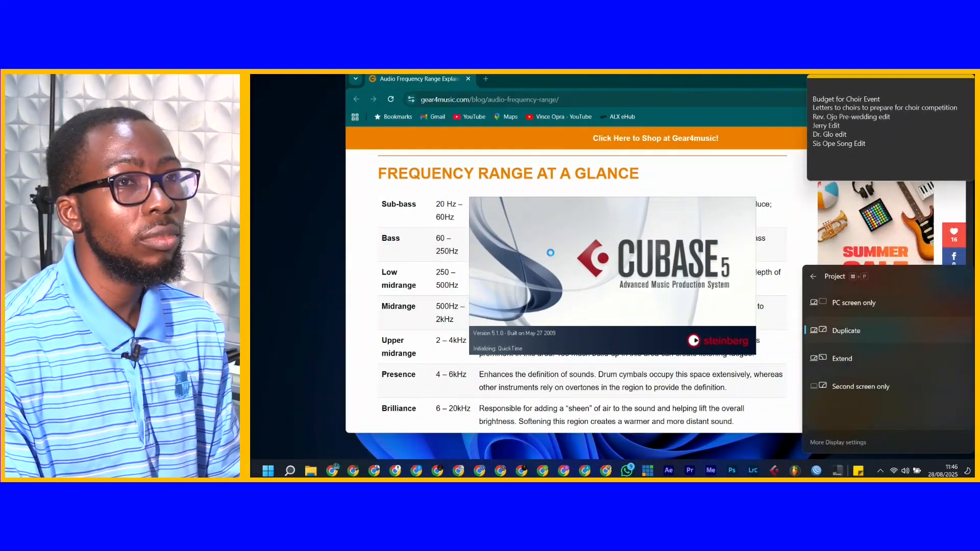
# - Dismiss the display projection options and minimise the browser window showing the audio frequency article
pyautogui.click(592, 86)
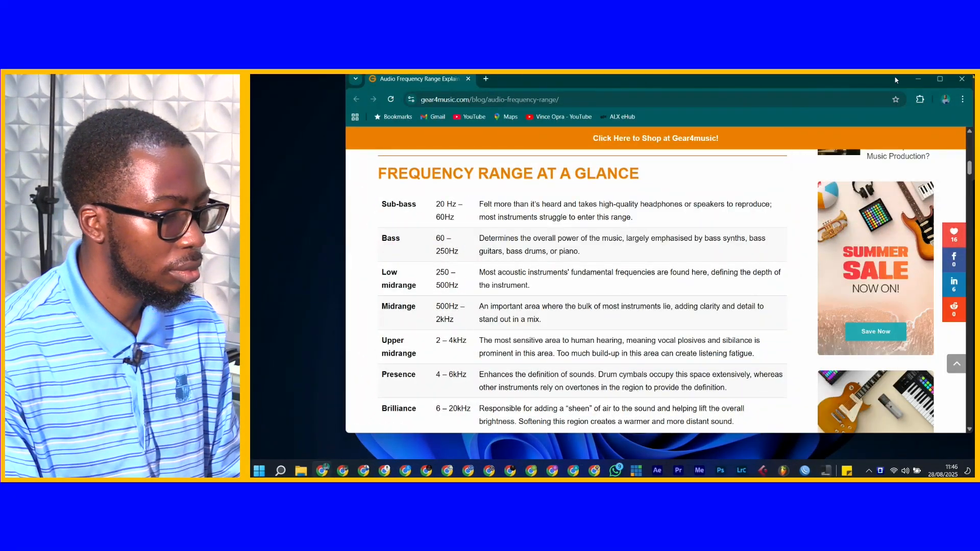
pyautogui.click(919, 79)
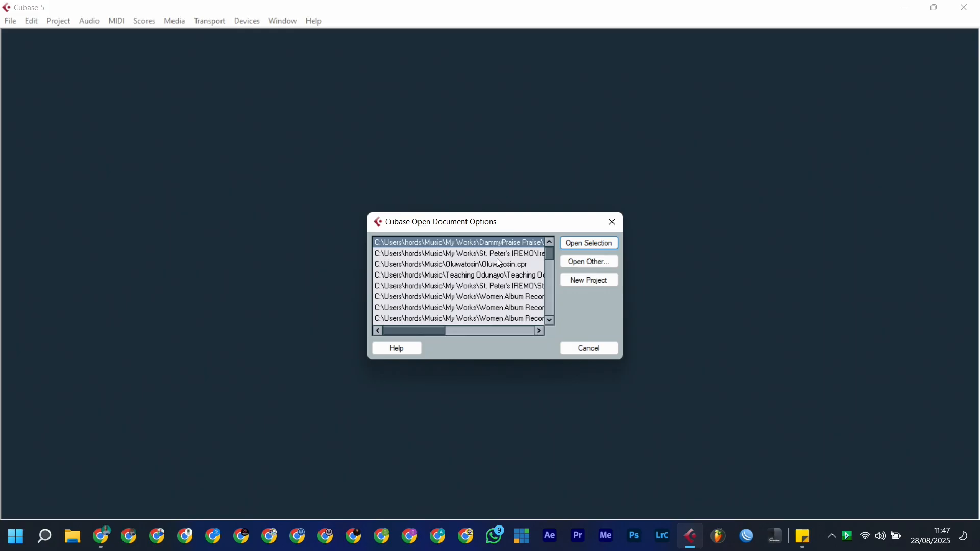
# - Look through the recent projects and the Open Project dialog, and close it without opening a project
pyautogui.scroll(-5, 501, 265)
pyautogui.scroll(5, 495, 268)
pyautogui.click(585, 264)
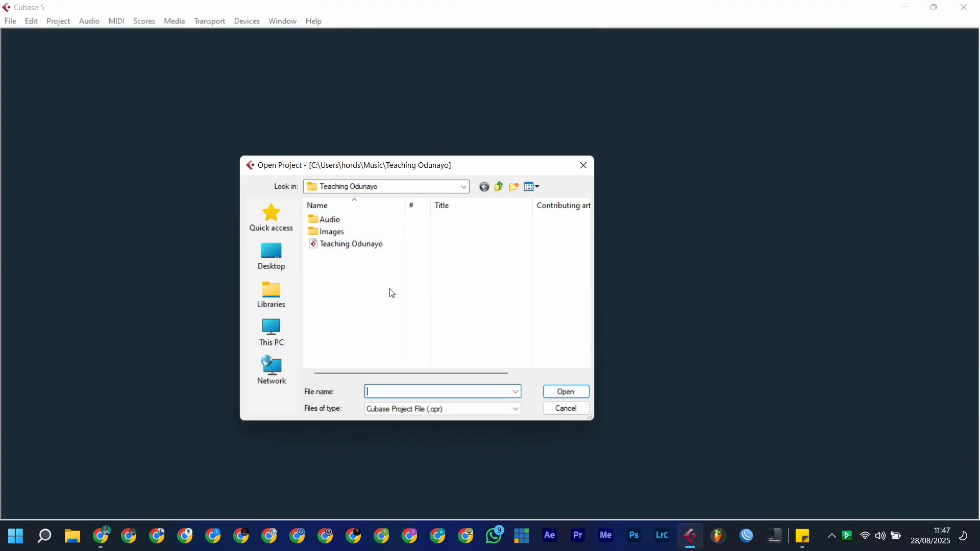
pyautogui.click(583, 163)
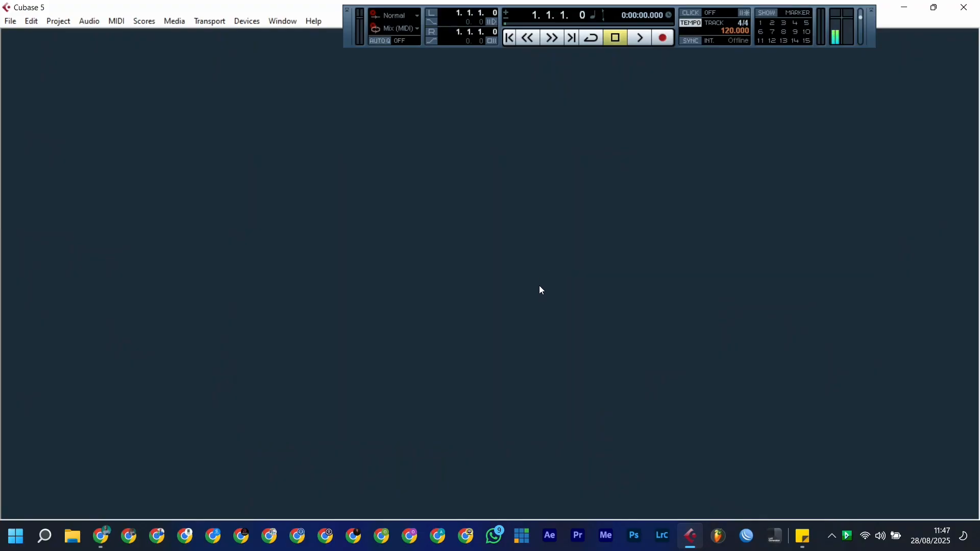
# - Create a project from the C5 - 16 MIDI Tracks Sequencer template, review its tracks and close it
pyautogui.click(11, 21)
pyautogui.moveTo(31, 21)
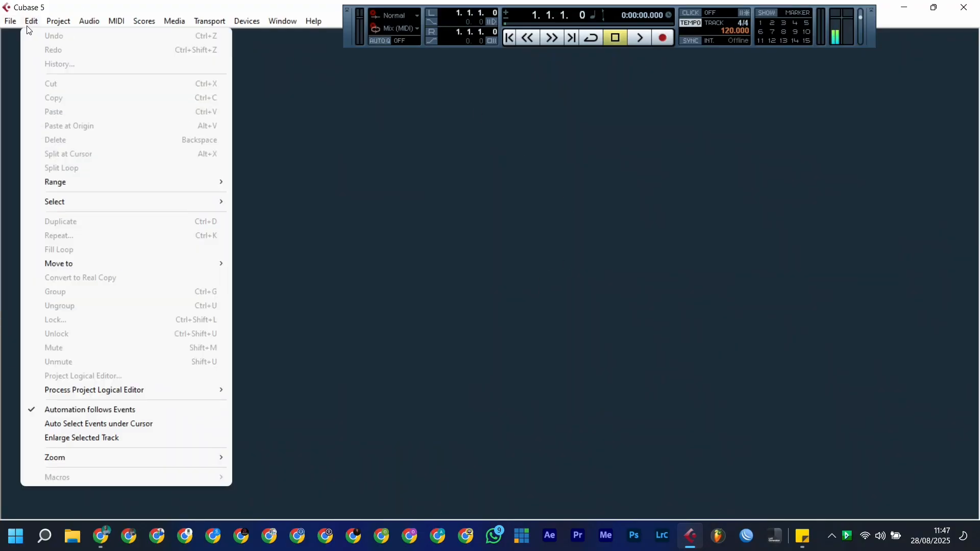
pyautogui.click(23, 35)
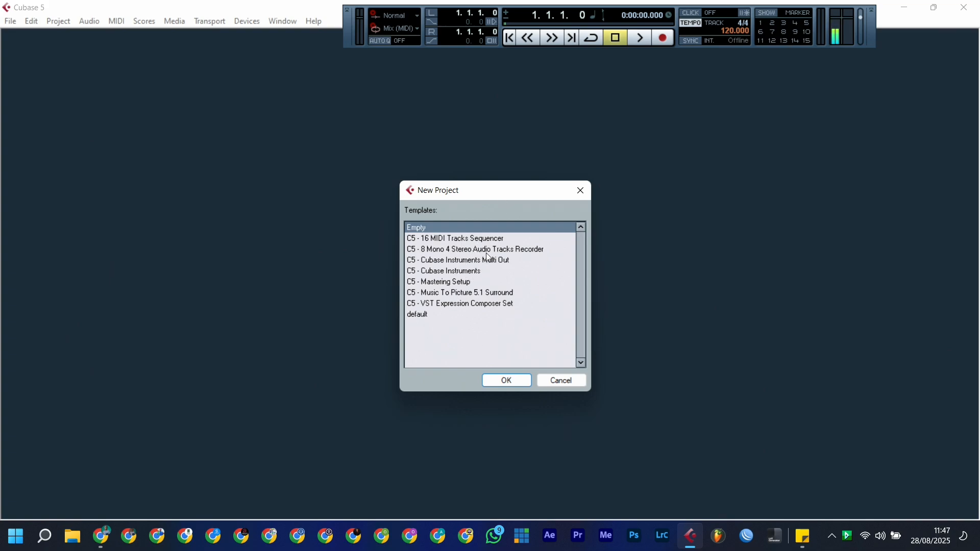
pyautogui.click(455, 238)
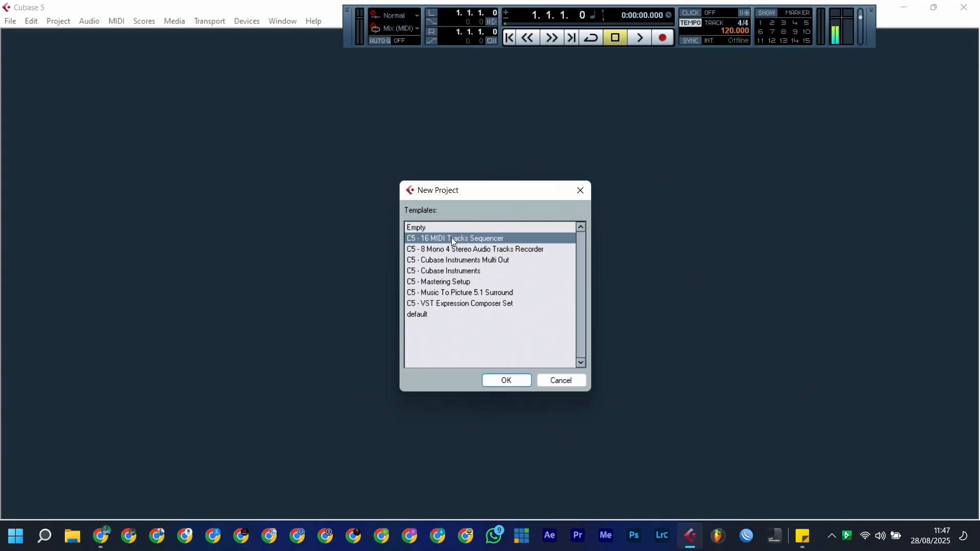
pyautogui.click(506, 380)
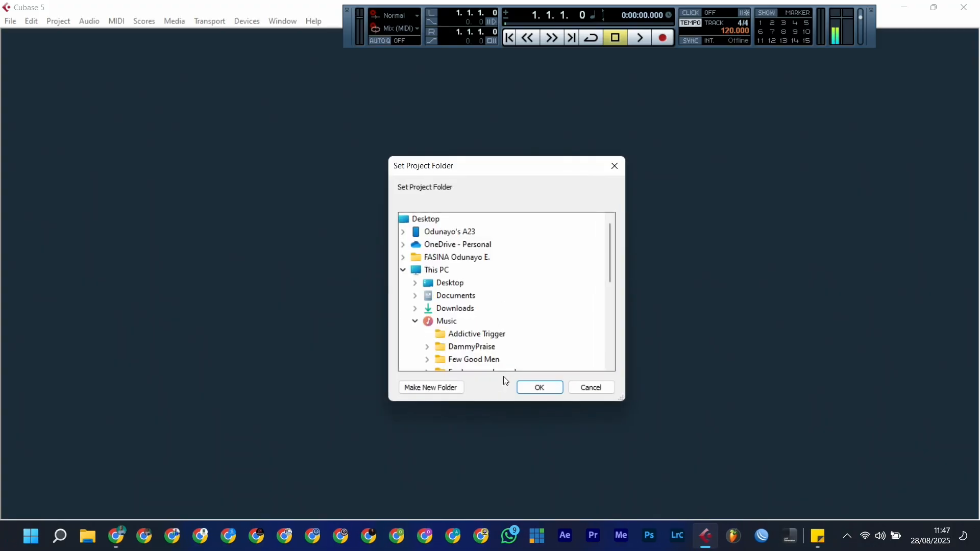
pyautogui.click(528, 383)
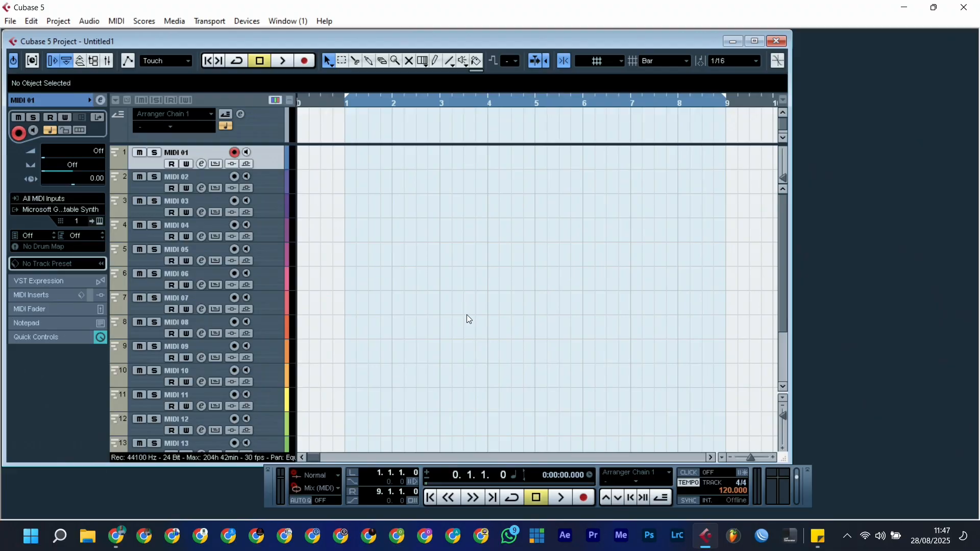
pyautogui.scroll(-3, 260, 278)
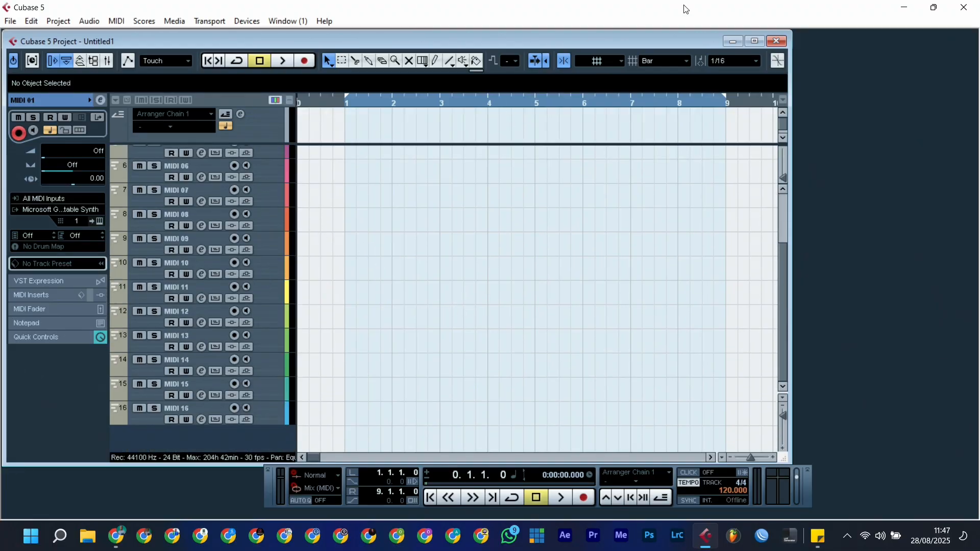
pyautogui.click(777, 41)
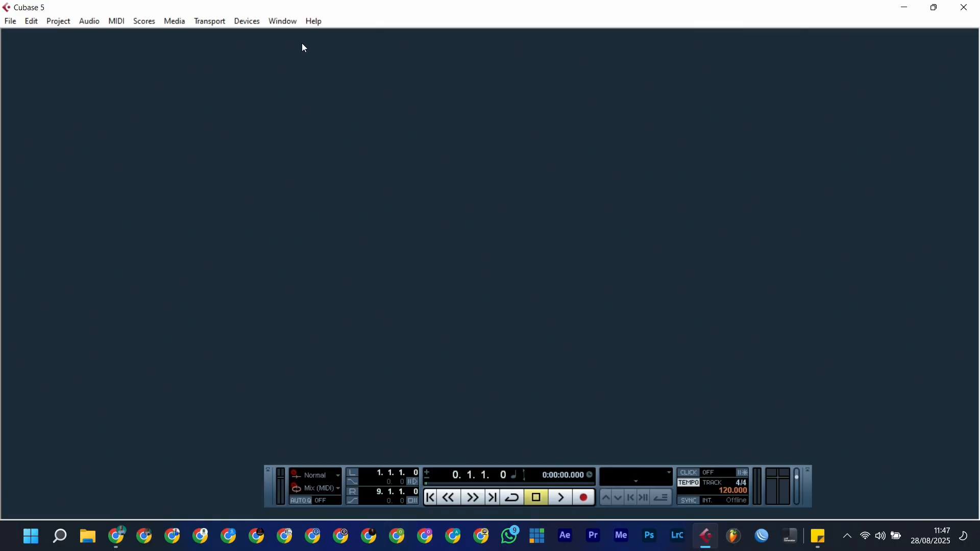
# - Create a new project from the Empty template, using the existing teaching folder in Music as the project folder
pyautogui.click(14, 22)
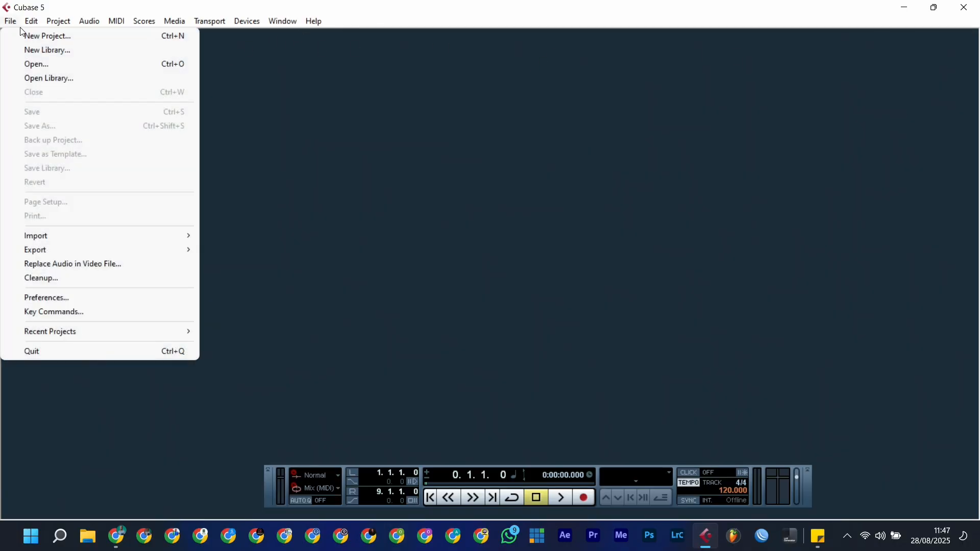
pyautogui.click(23, 33)
pyautogui.click(507, 381)
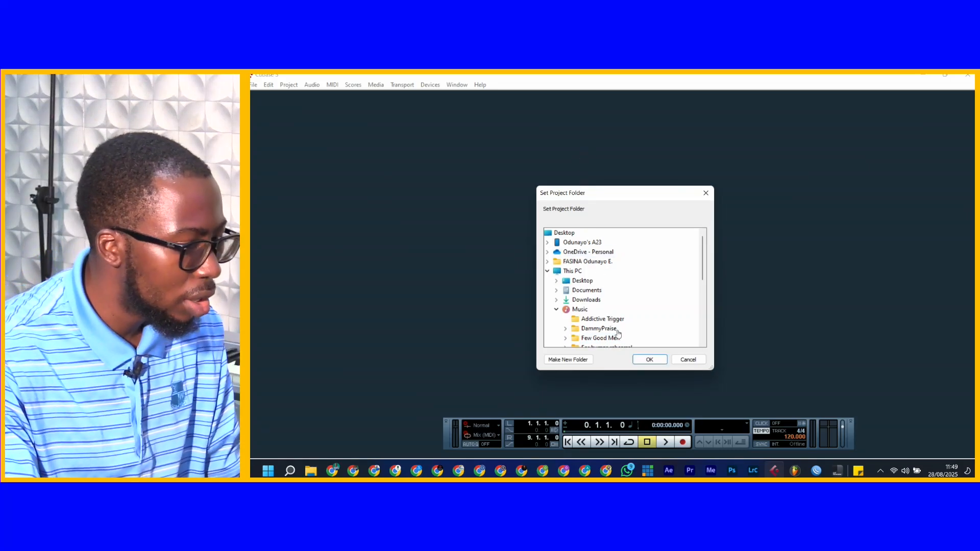
pyautogui.scroll(-3, 619, 313)
pyautogui.scroll(-2, 641, 309)
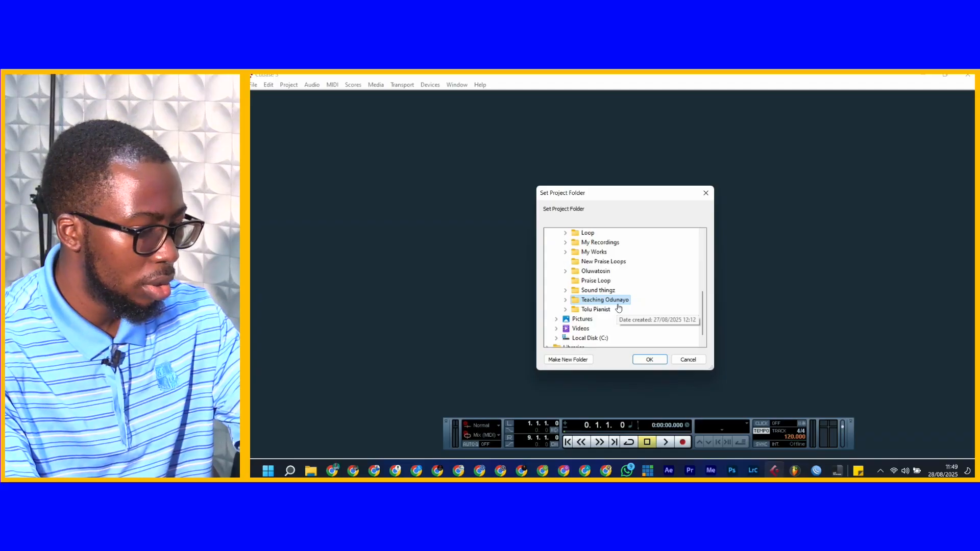
pyautogui.doubleClick(614, 301)
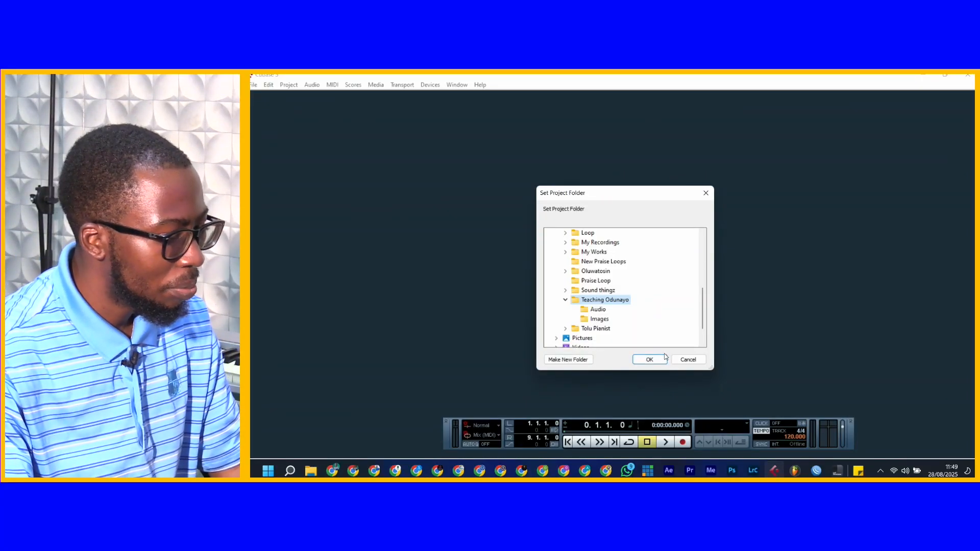
pyautogui.click(649, 360)
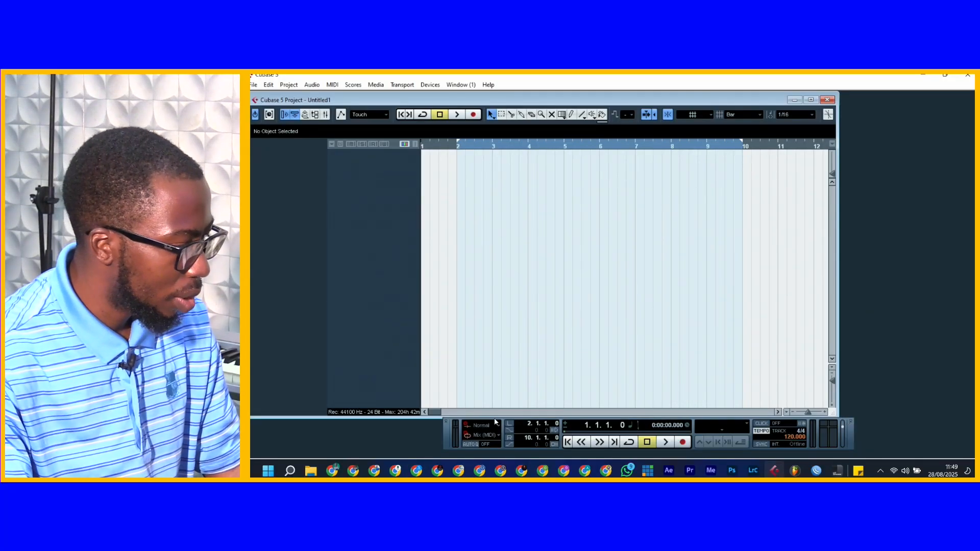
# - Move the Transport panel up beside the main menus and enlarge the project window to fill the workspace
pyautogui.moveTo(447, 434); pyautogui.dragTo(501, 86)
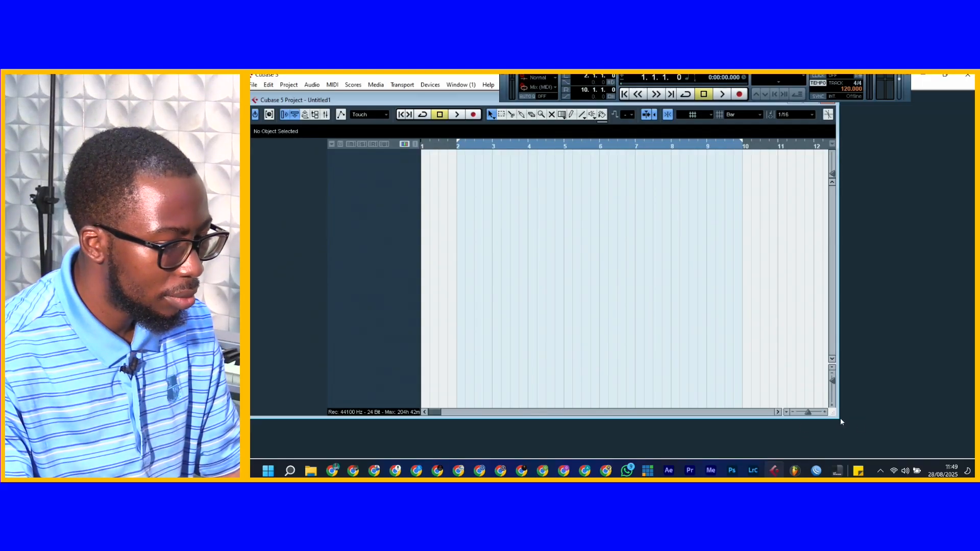
pyautogui.moveTo(840, 418); pyautogui.dragTo(972, 455)
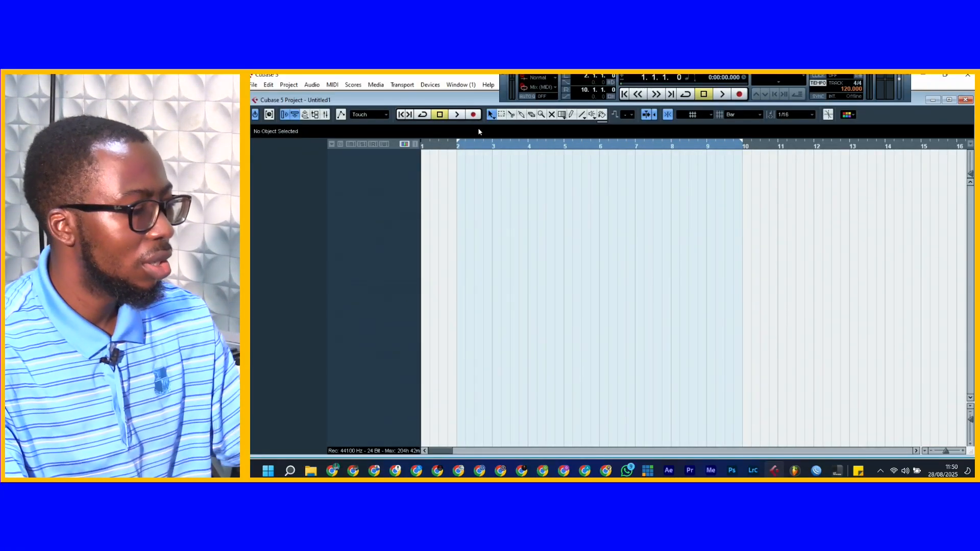
pyautogui.moveTo(508, 87); pyautogui.dragTo(511, 92)
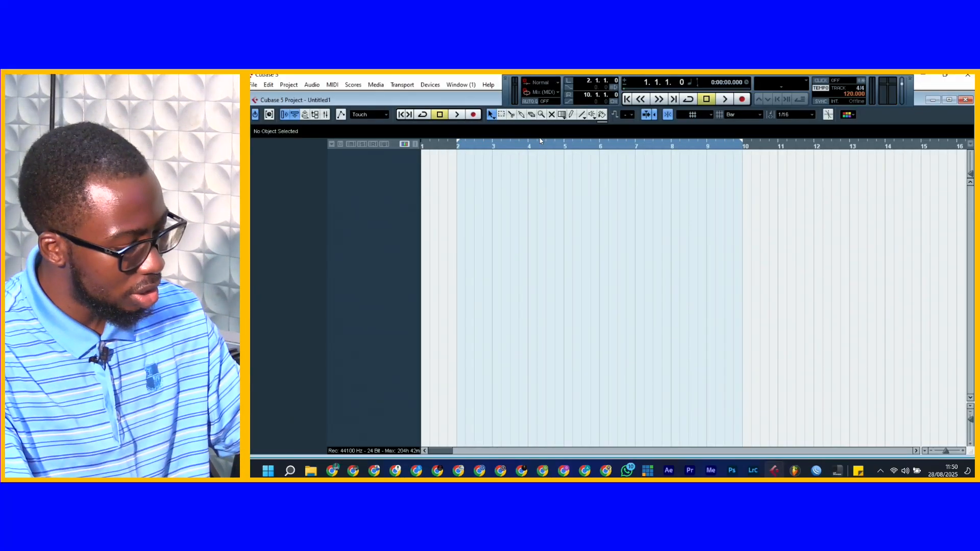
# - Save the project over the existing Cubase project file in the teaching folder, replacing that file
pyautogui.hotkey('ctrl', 's')
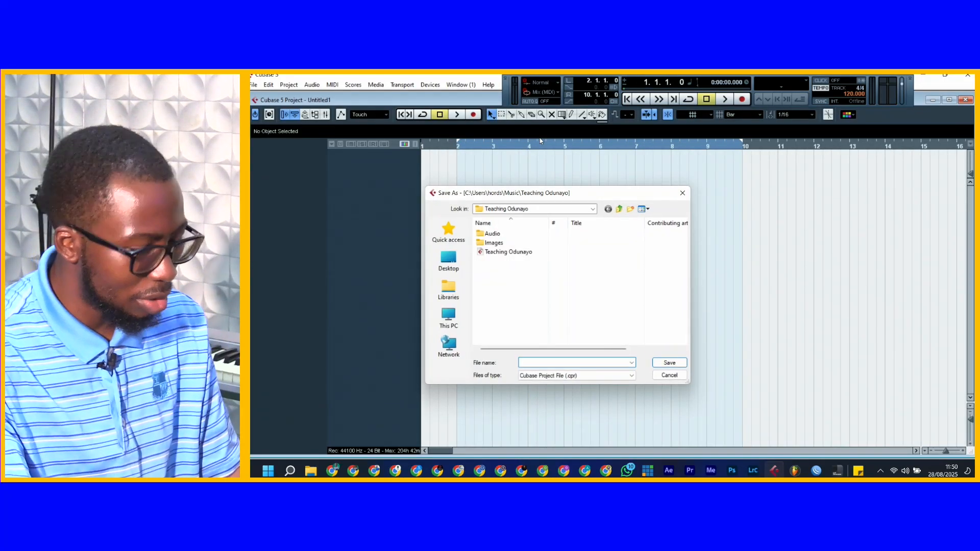
pyautogui.click(519, 252)
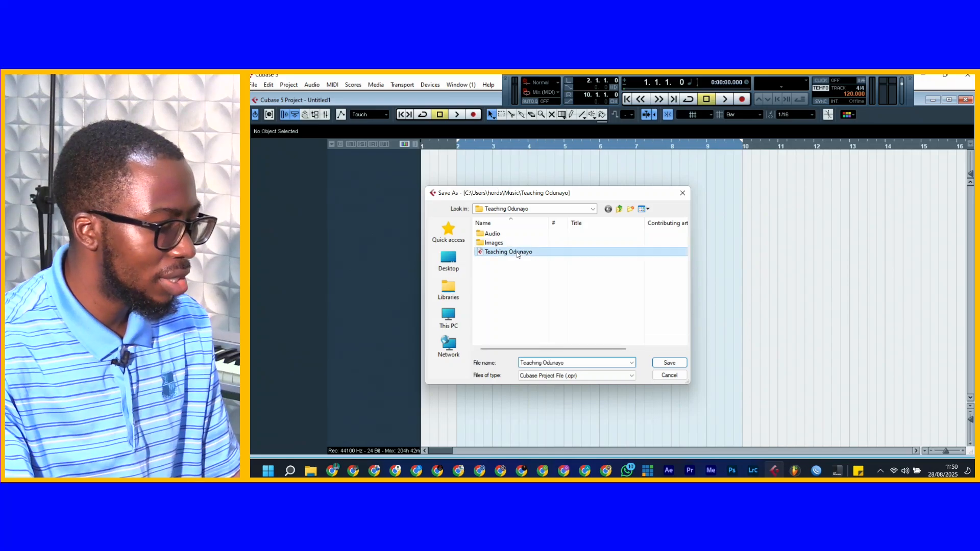
pyautogui.click(660, 365)
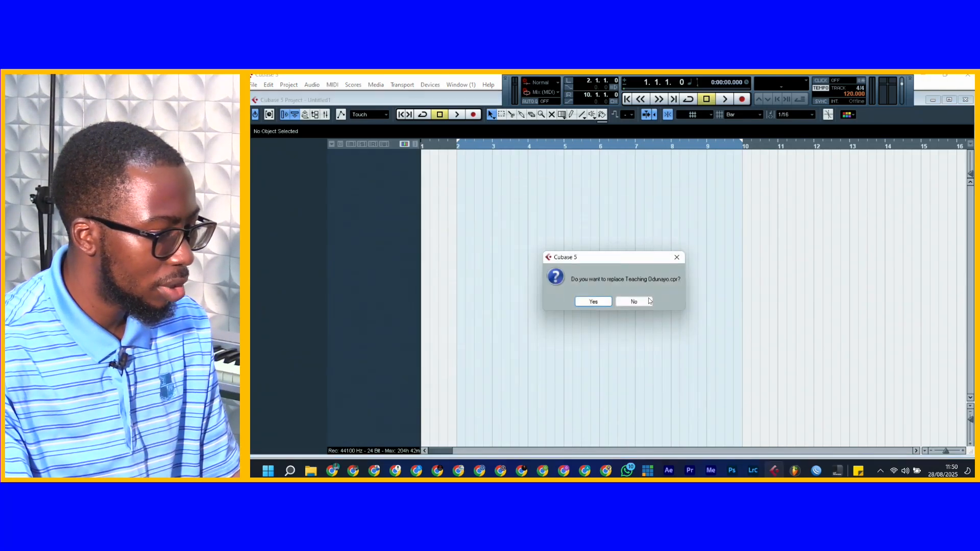
pyautogui.click(593, 303)
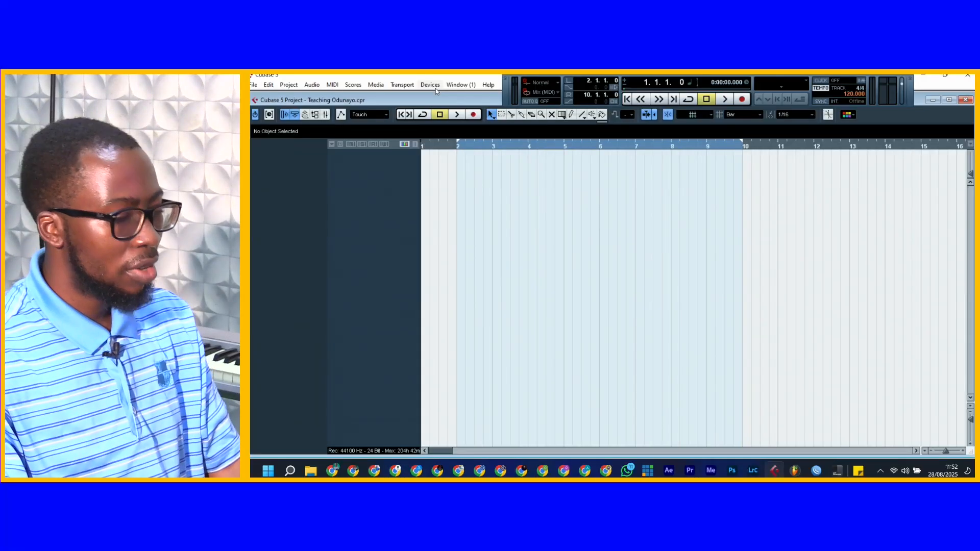
# - Switch the VST Audio System's ASIO driver to ASIO DirectX Full Duplex Driver in Device Setup
pyautogui.click(431, 85)
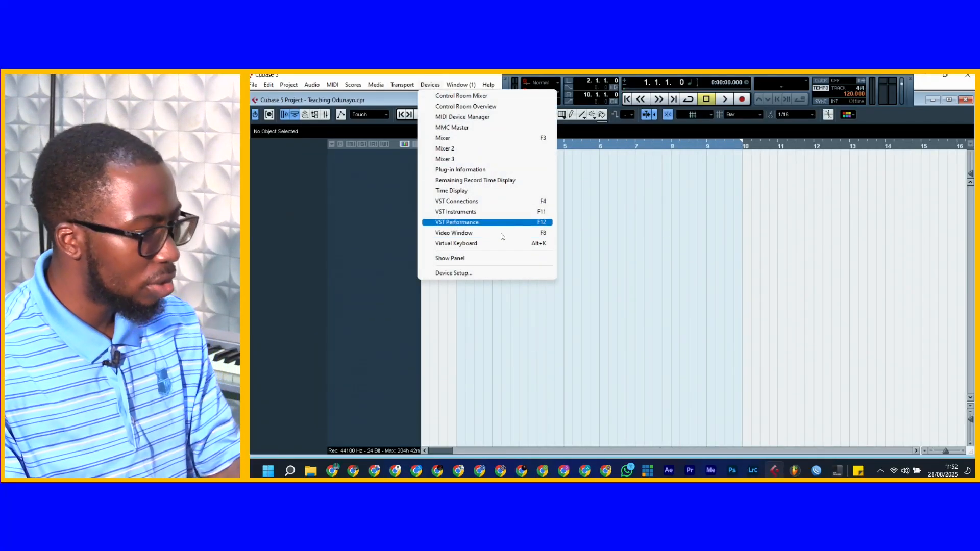
pyautogui.click(469, 273)
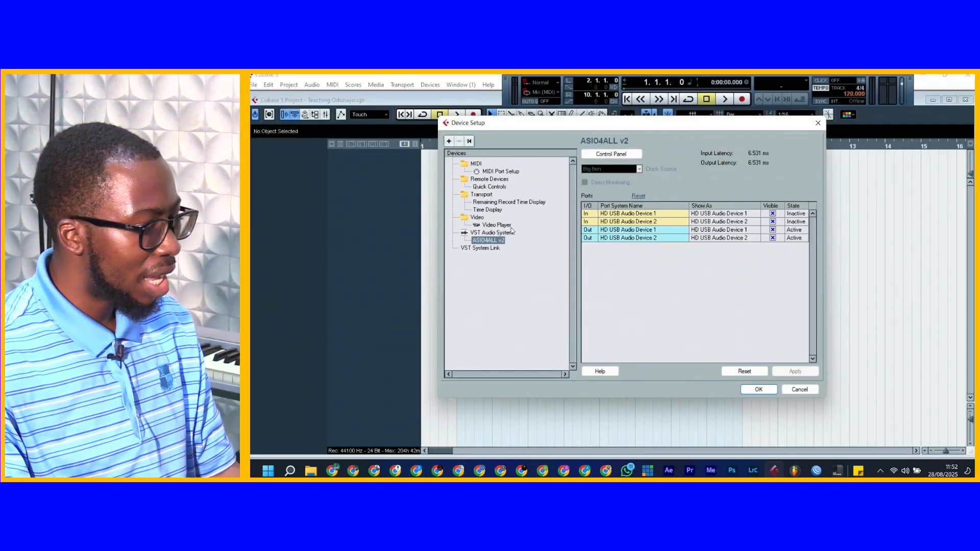
pyautogui.click(502, 233)
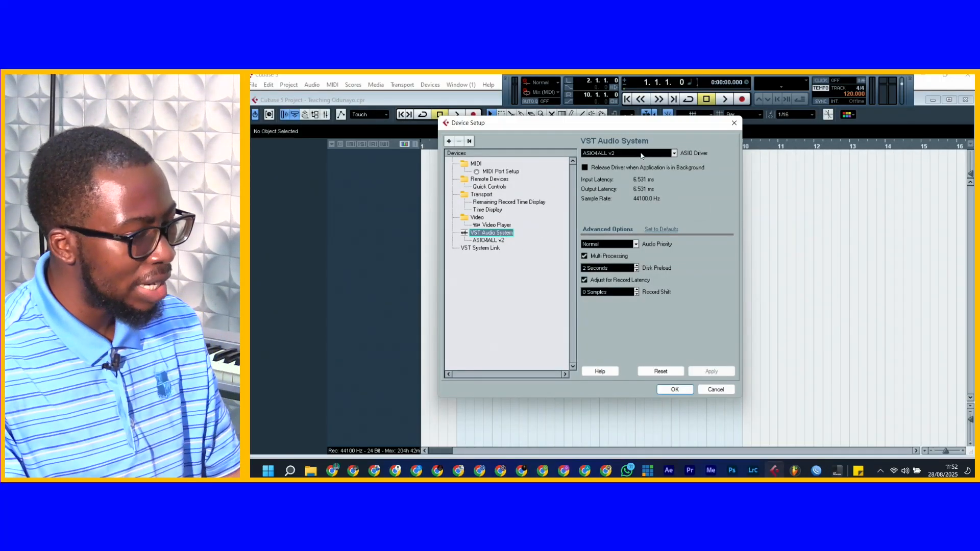
pyautogui.click(642, 154)
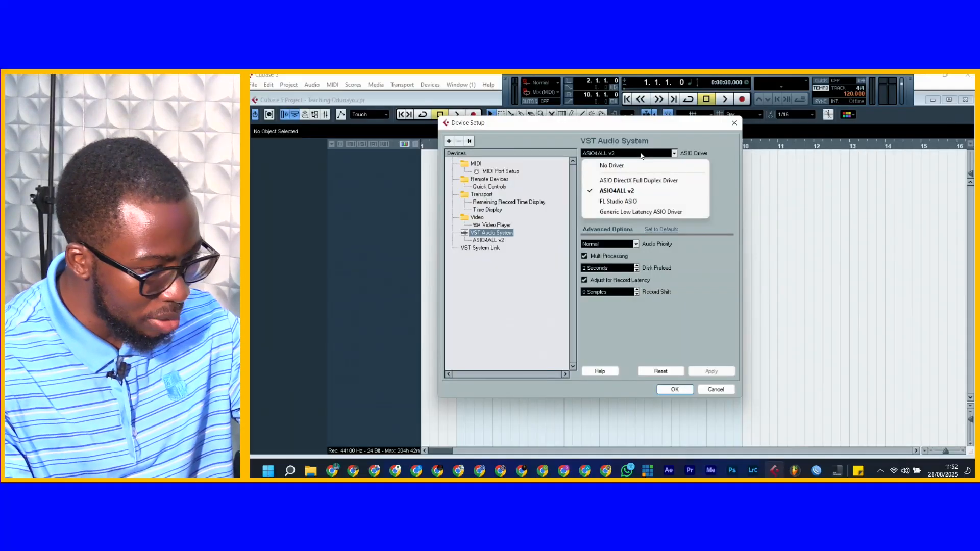
pyautogui.click(632, 182)
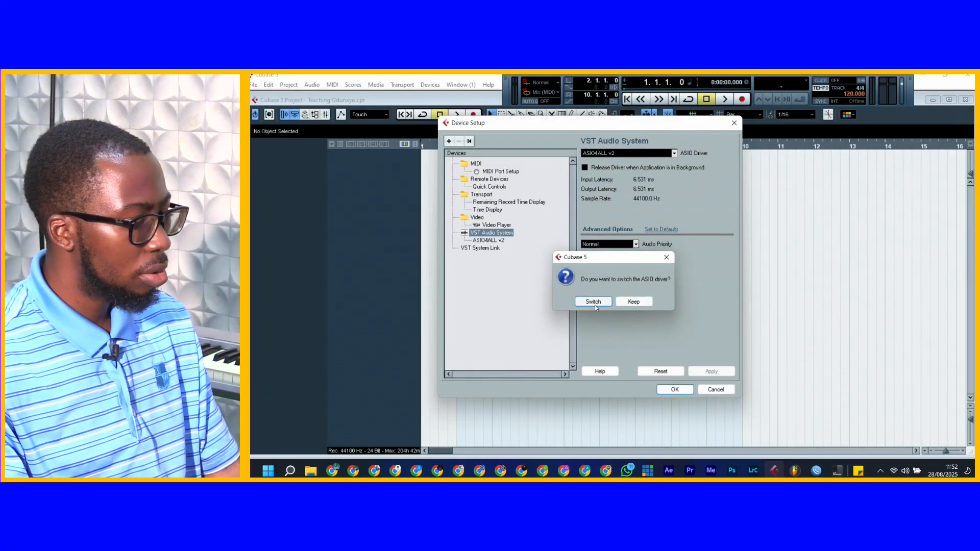
pyautogui.click(594, 302)
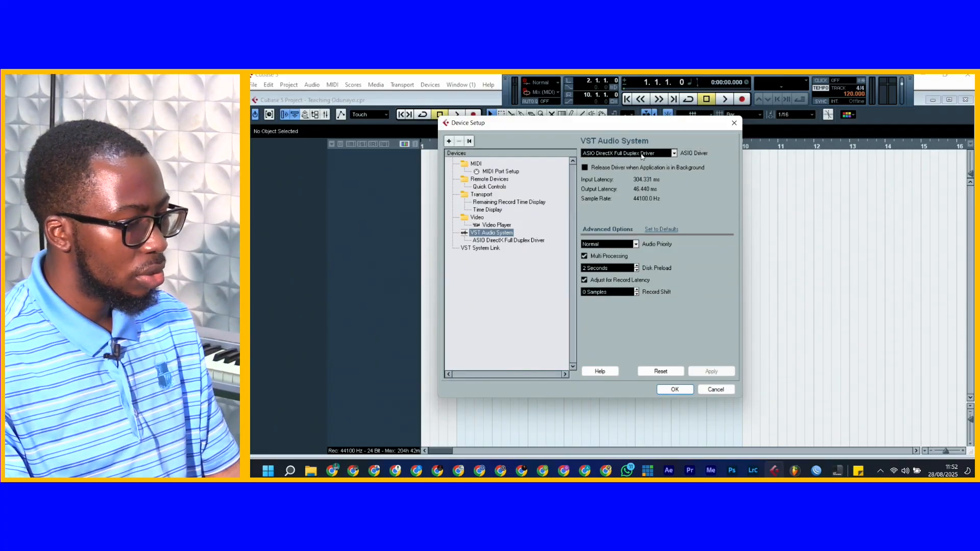
# - Set the Windows sound output to Headphones (2- HD USB Audio Device) and accept the Device Setup settings
pyautogui.click(905, 470)
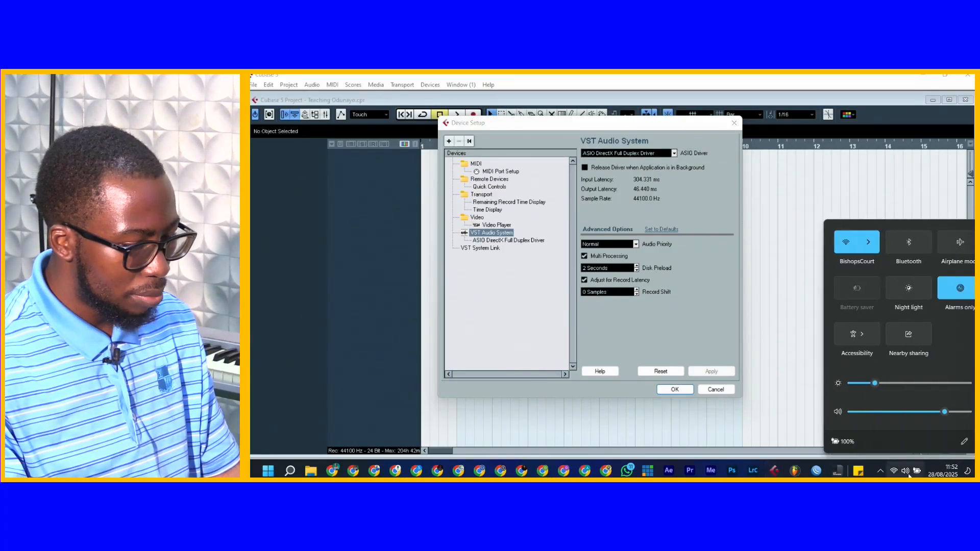
pyautogui.click(961, 413)
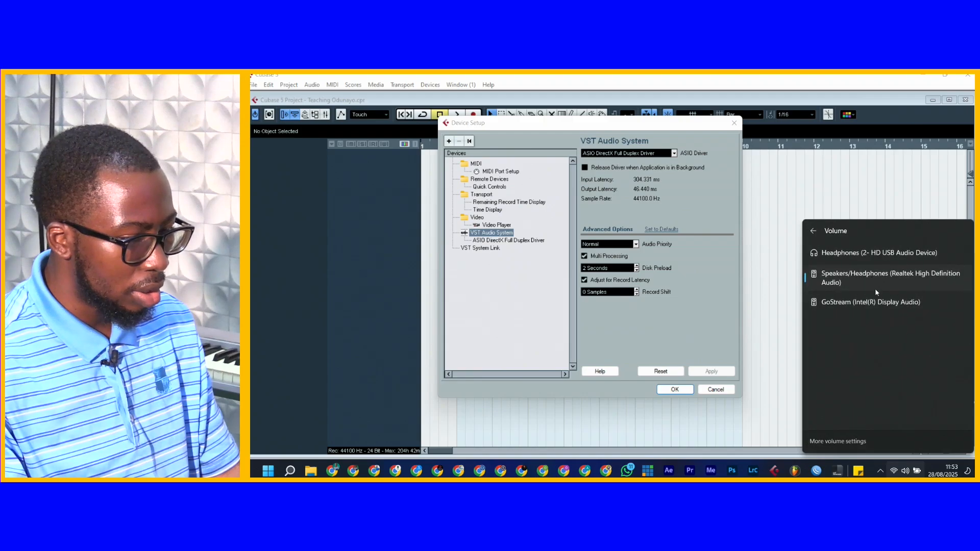
pyautogui.click(871, 255)
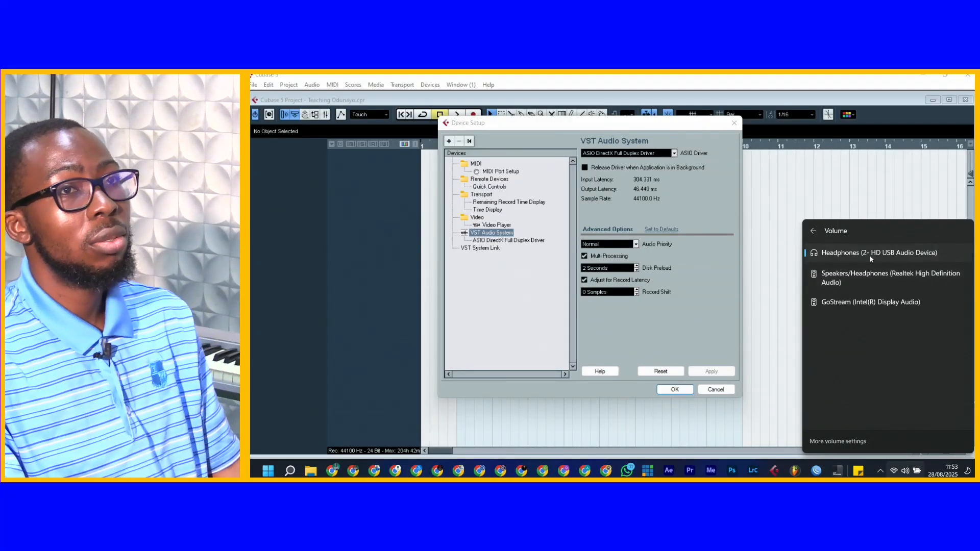
pyautogui.click(708, 337)
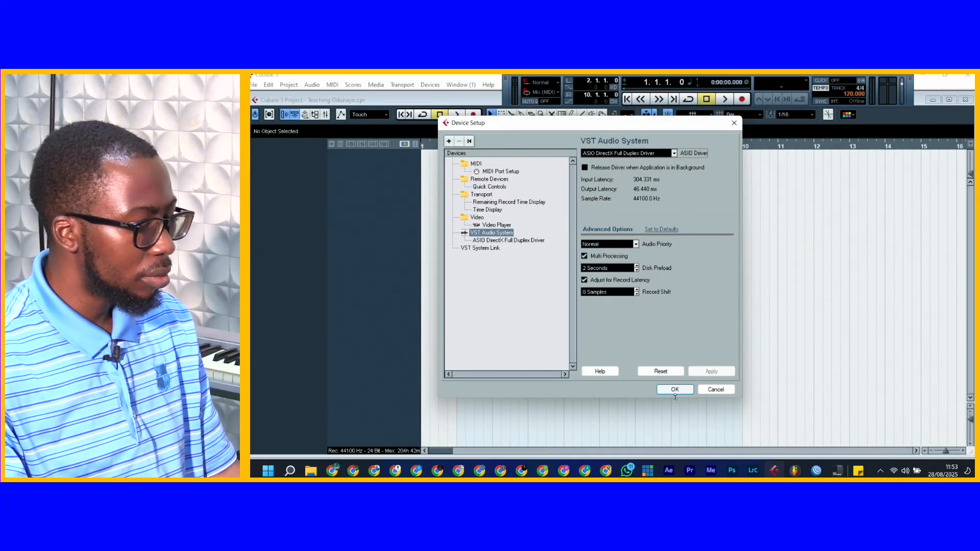
pyautogui.click(678, 394)
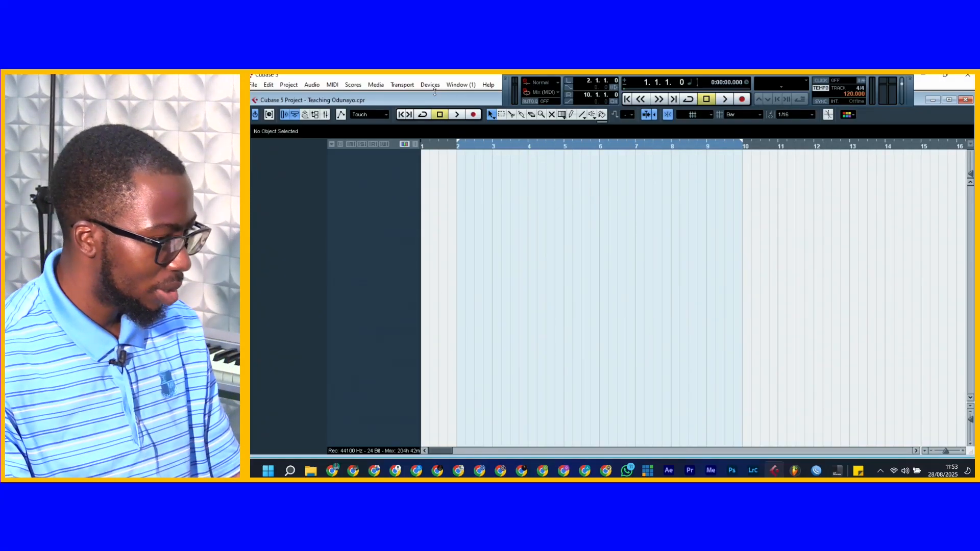
# - With Device Setup open, play the Tipatipa Collabo MP3 from the Music folder in File Explorer, and close the media player
pyautogui.click(434, 86)
pyautogui.click(465, 273)
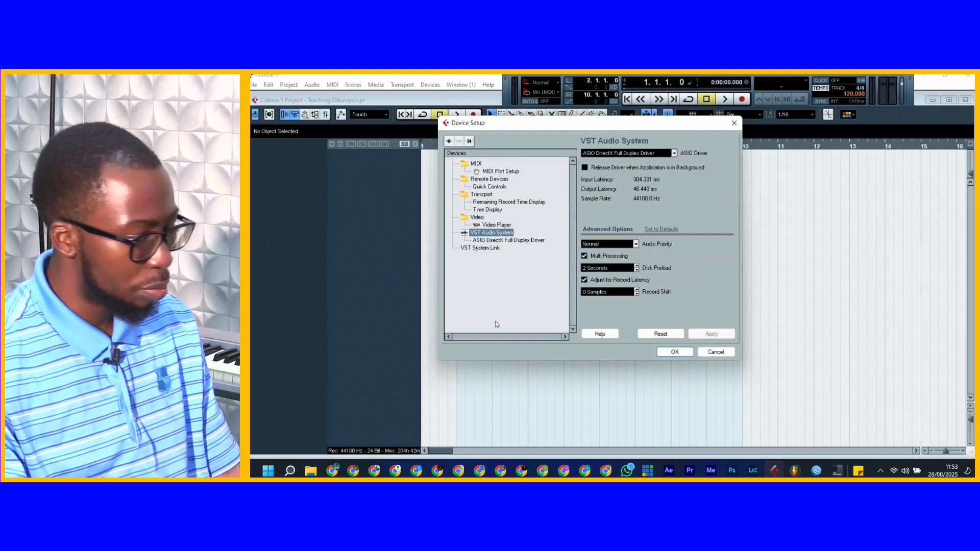
pyautogui.click(311, 471)
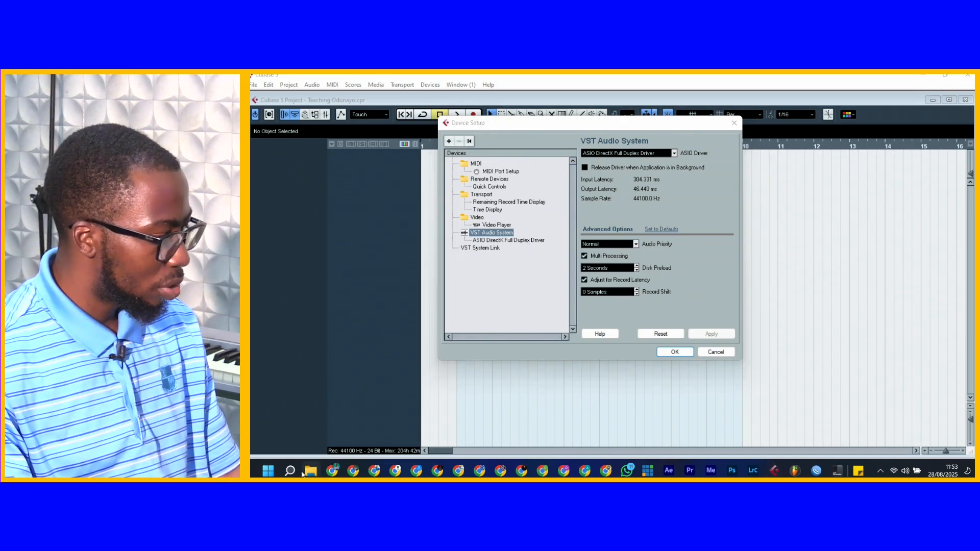
pyautogui.click(531, 247)
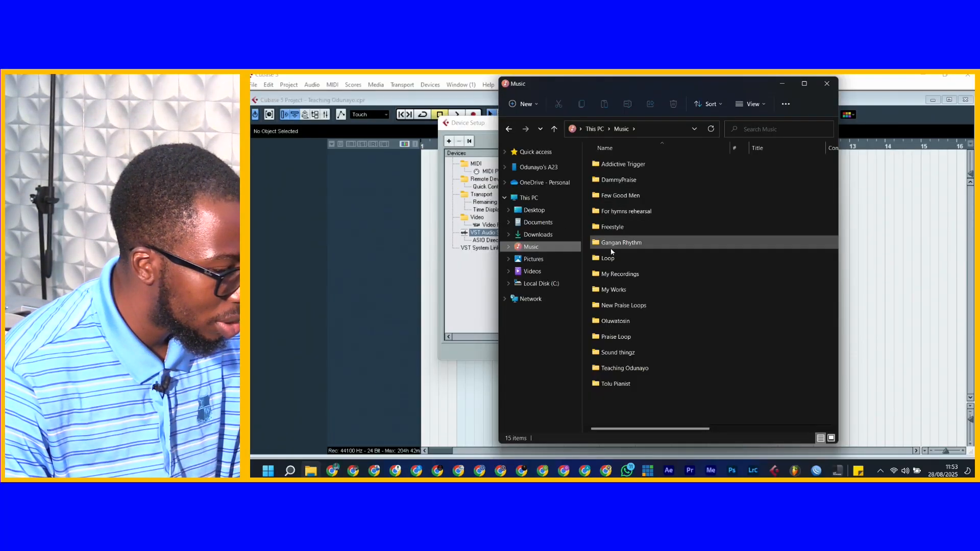
pyautogui.doubleClick(625, 321)
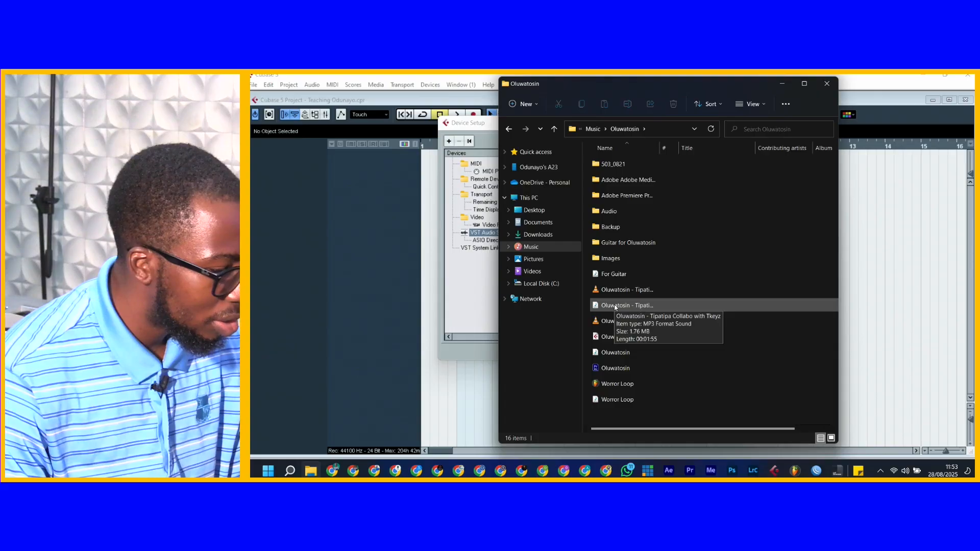
pyautogui.click(615, 307)
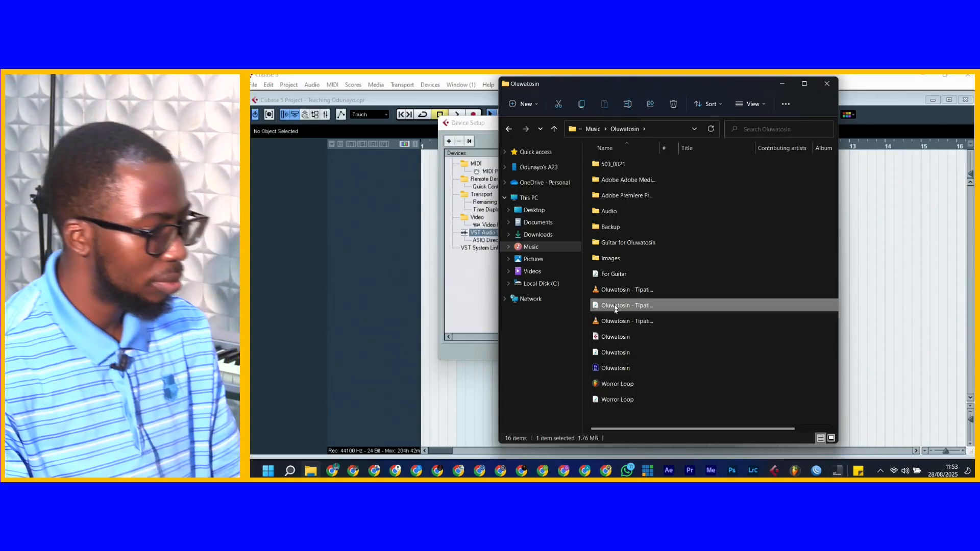
pyautogui.doubleClick(615, 306)
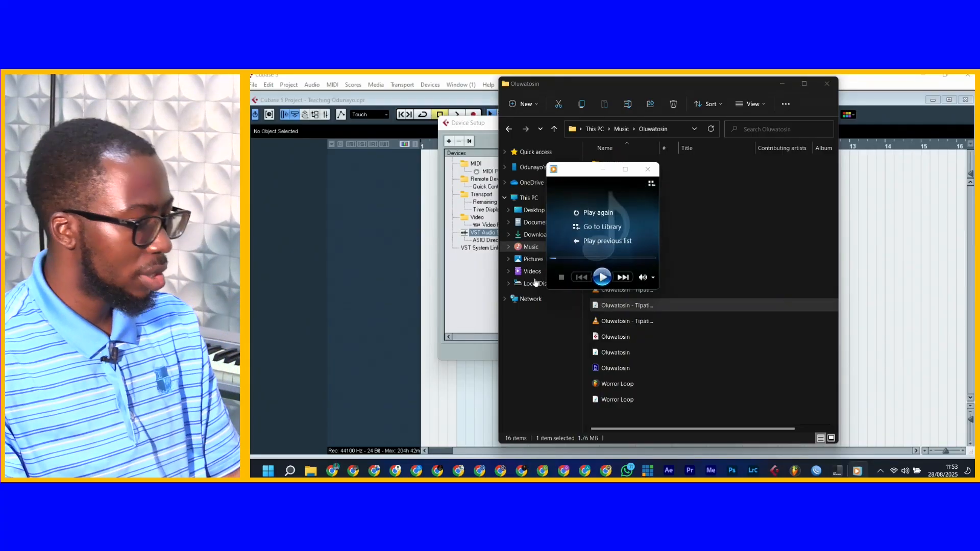
pyautogui.click(464, 291)
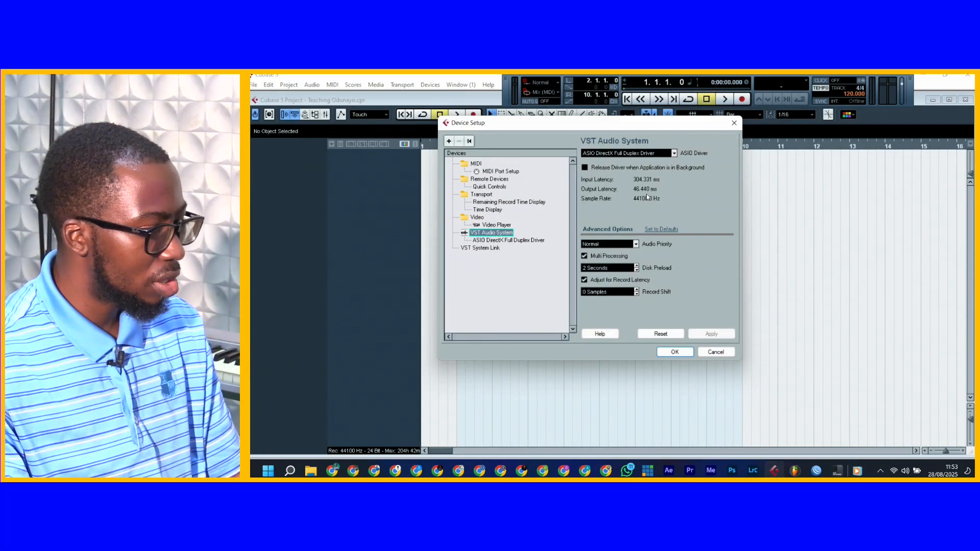
pyautogui.click(858, 470)
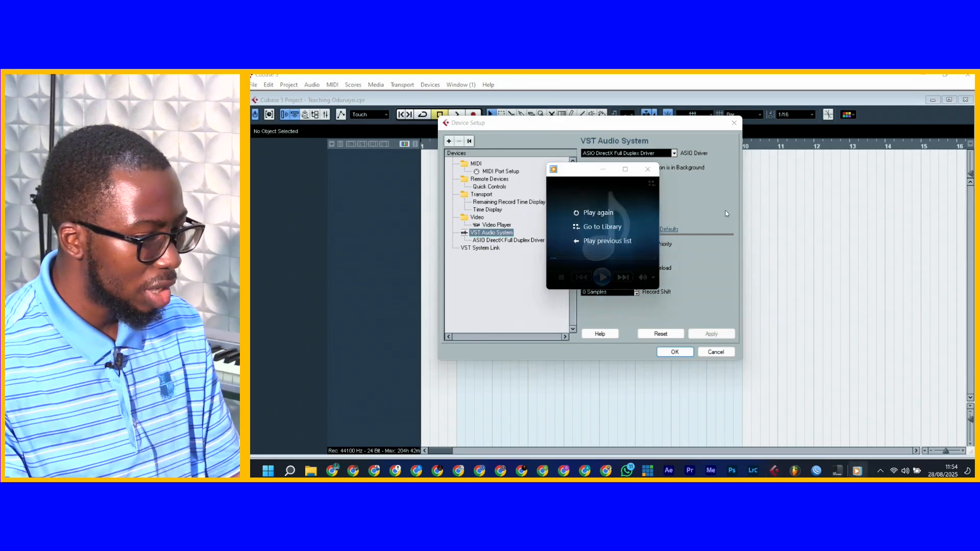
pyautogui.click(648, 170)
# - Switch the VST Audio System's ASIO driver to ASIO4ALL v2 and close Device Setup
pyautogui.click(628, 153)
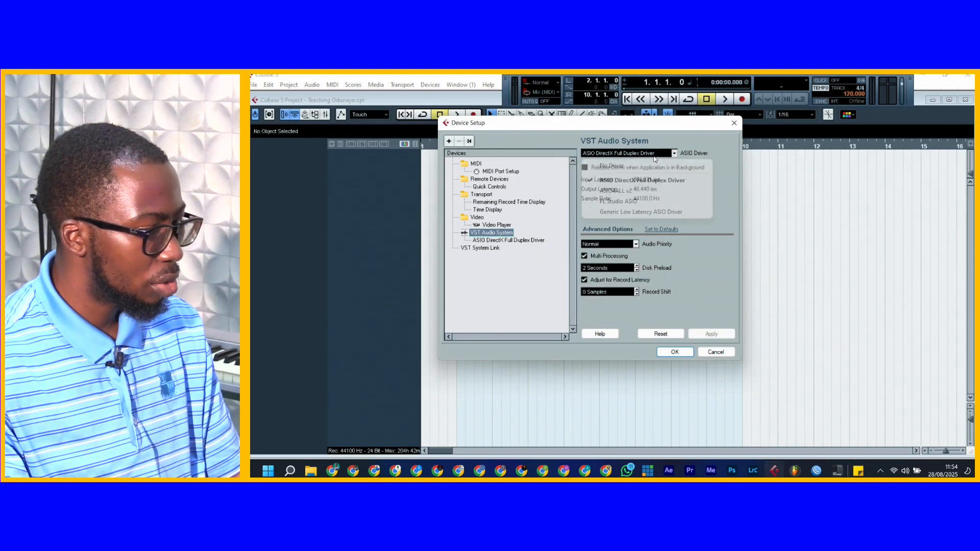
pyautogui.click(640, 190)
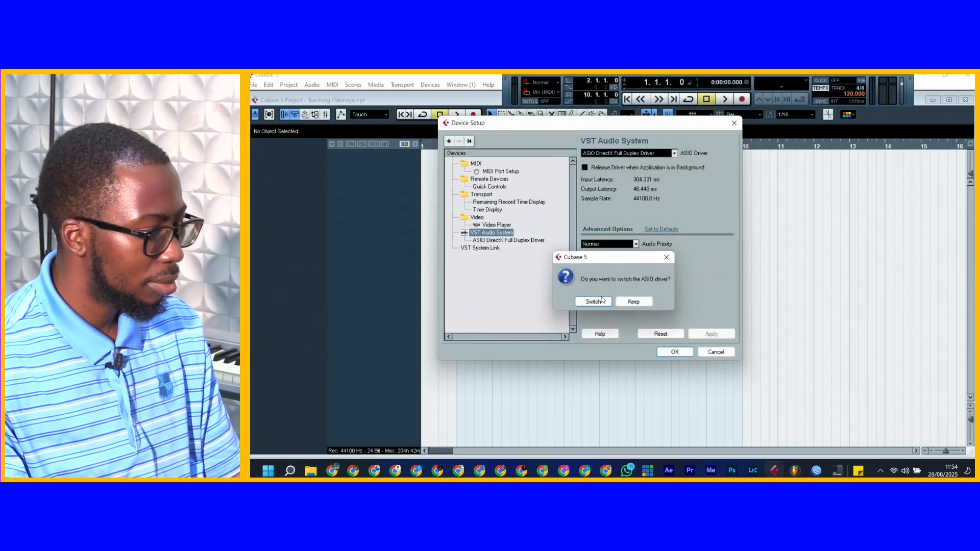
pyautogui.click(602, 300)
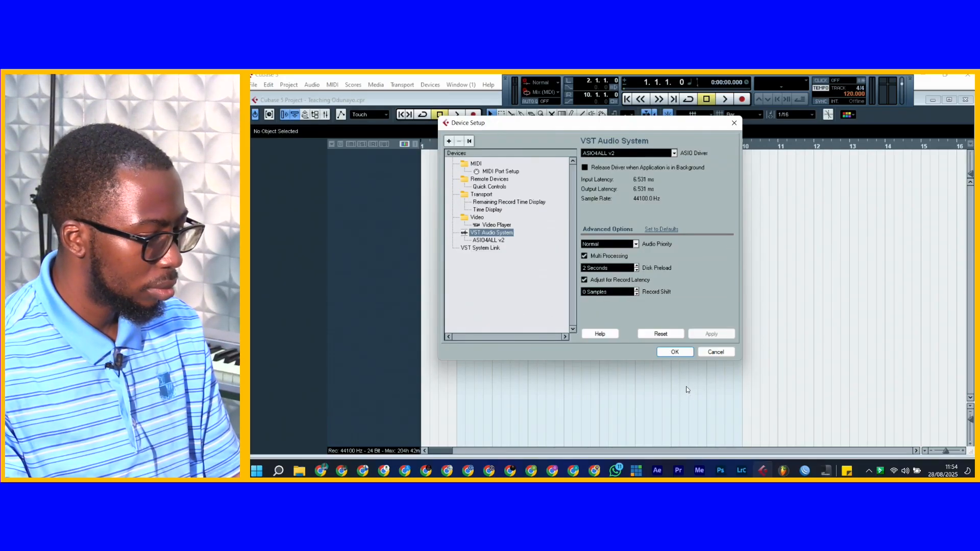
pyautogui.click(713, 352)
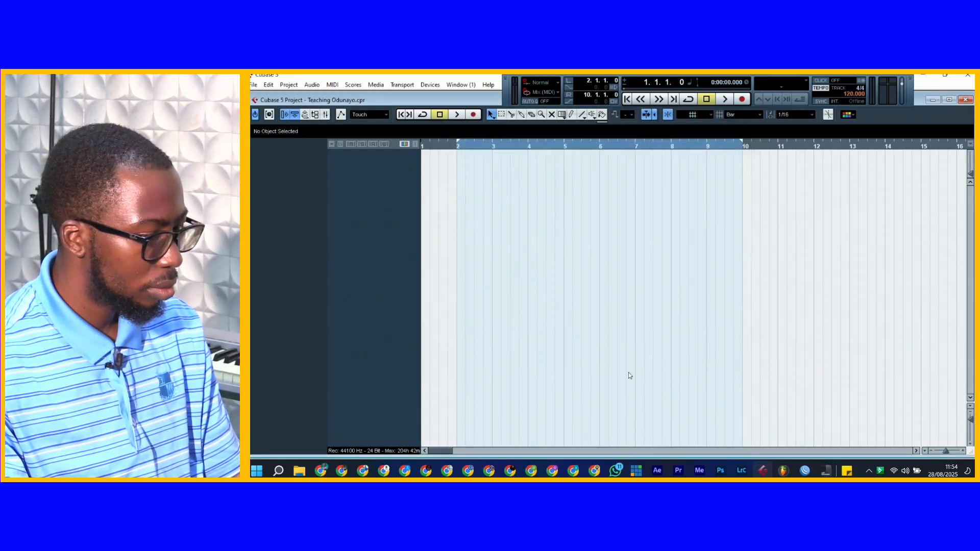
# - Try to play the Tipatipa Collabo MP3 from File Explorer with ASIO4ALL active, close the media player and return to Cubase
pyautogui.click(300, 470)
pyautogui.doubleClick(602, 306)
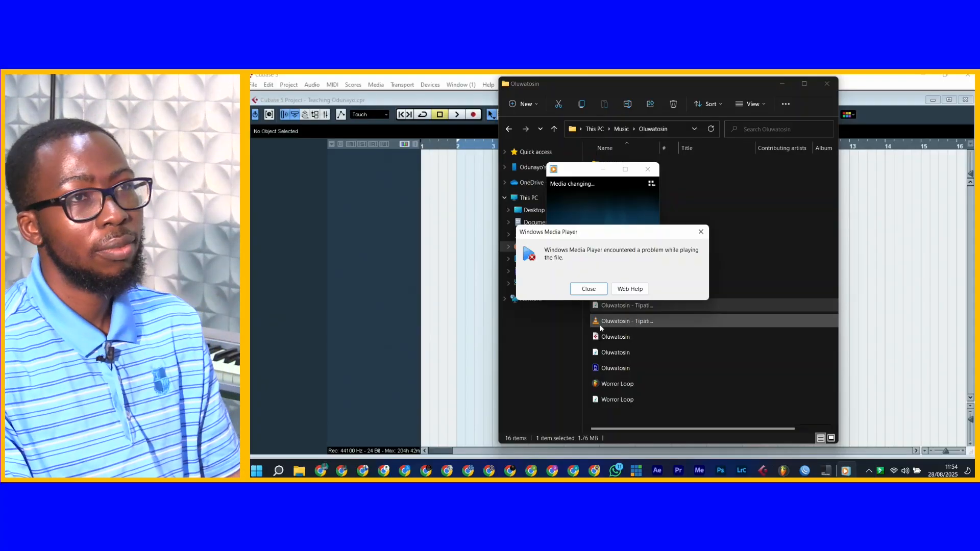
pyautogui.click(588, 289)
pyautogui.click(648, 169)
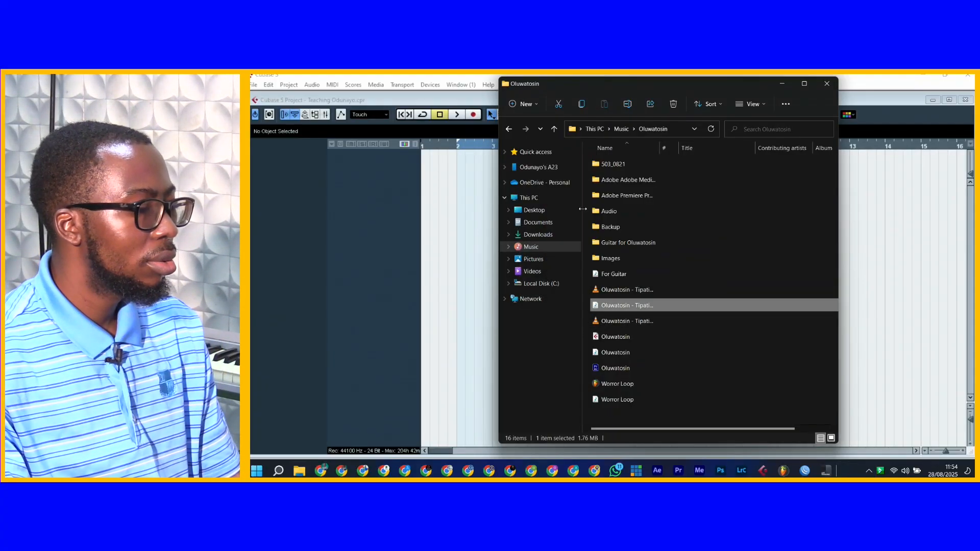
pyautogui.click(455, 239)
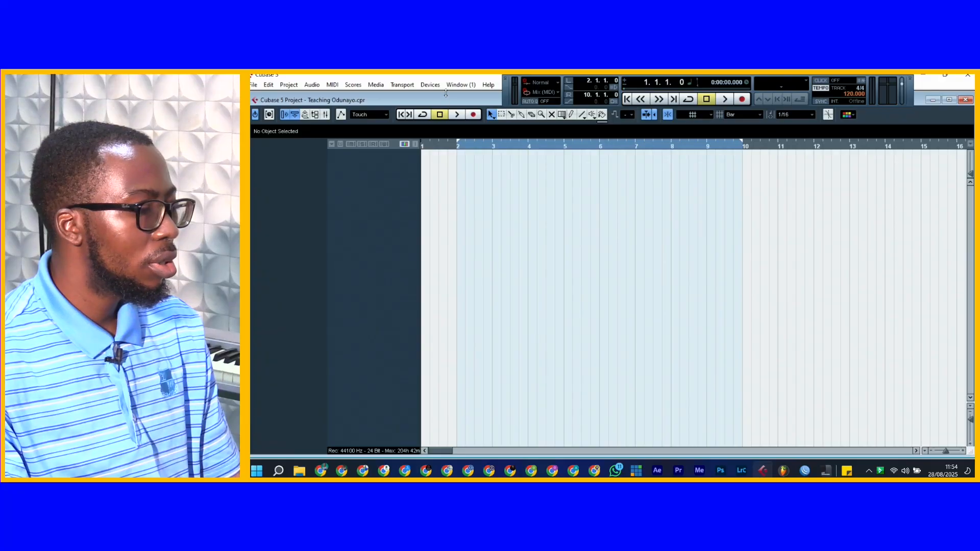
# - Examine the WDM device list in the ASIO4ALL v2 control panel through Device Setup, and close the control panel
pyautogui.click(430, 86)
pyautogui.click(467, 274)
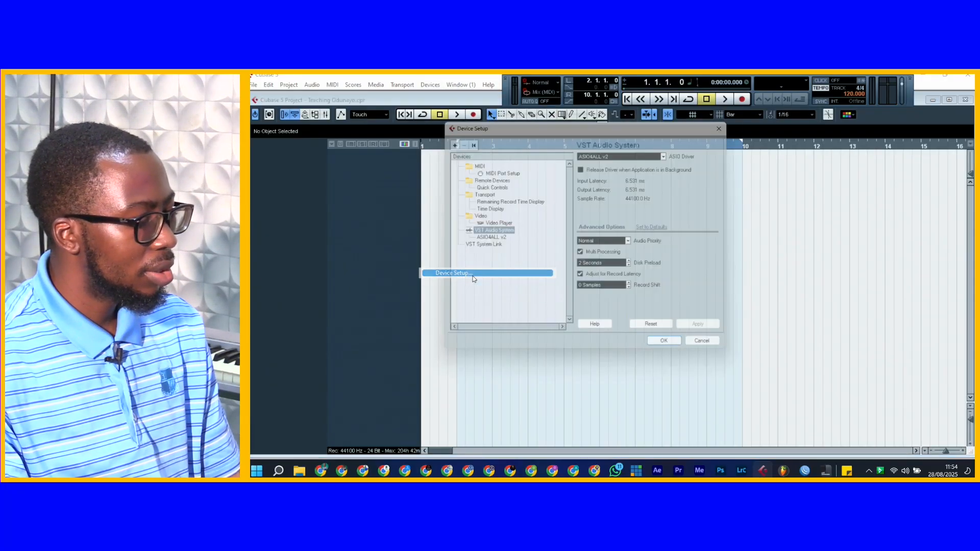
pyautogui.click(502, 240)
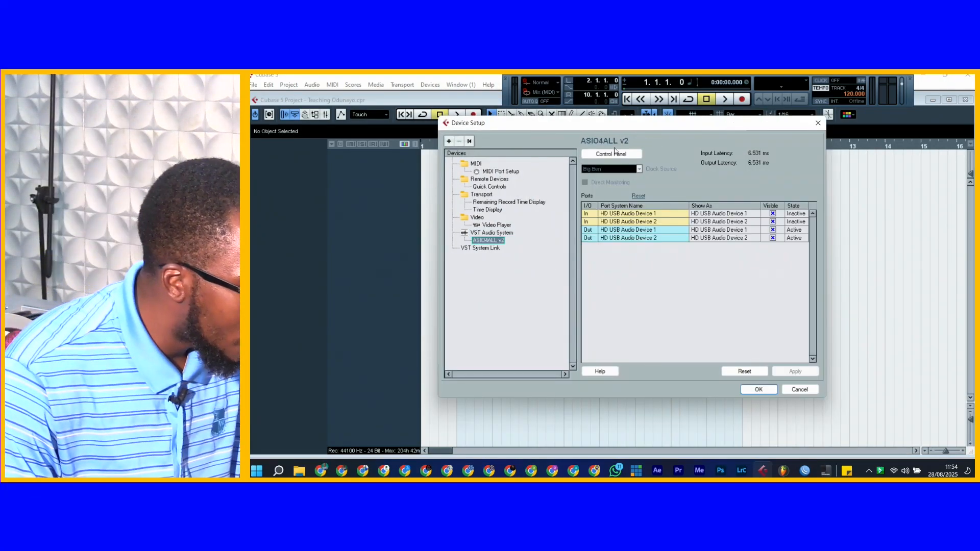
pyautogui.click(612, 153)
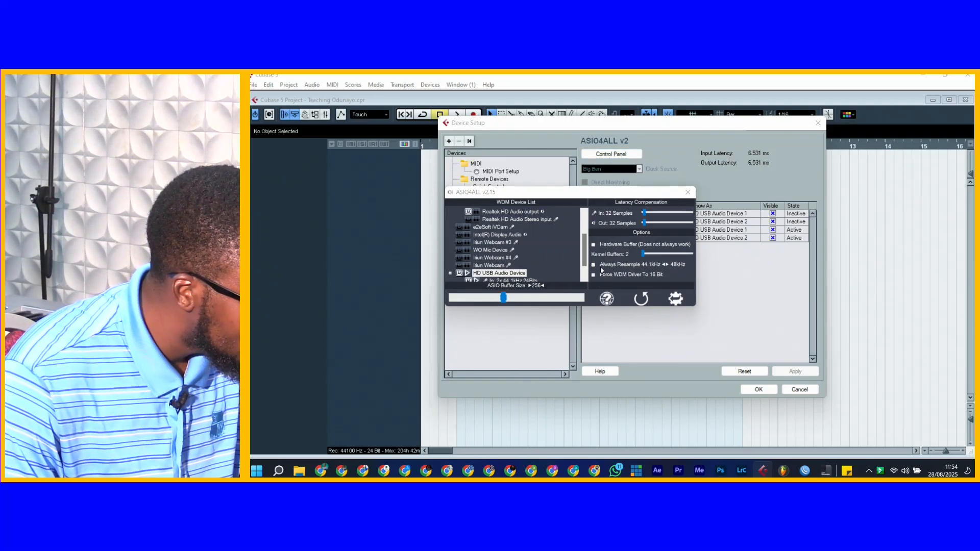
pyautogui.moveTo(583, 246); pyautogui.dragTo(584, 268)
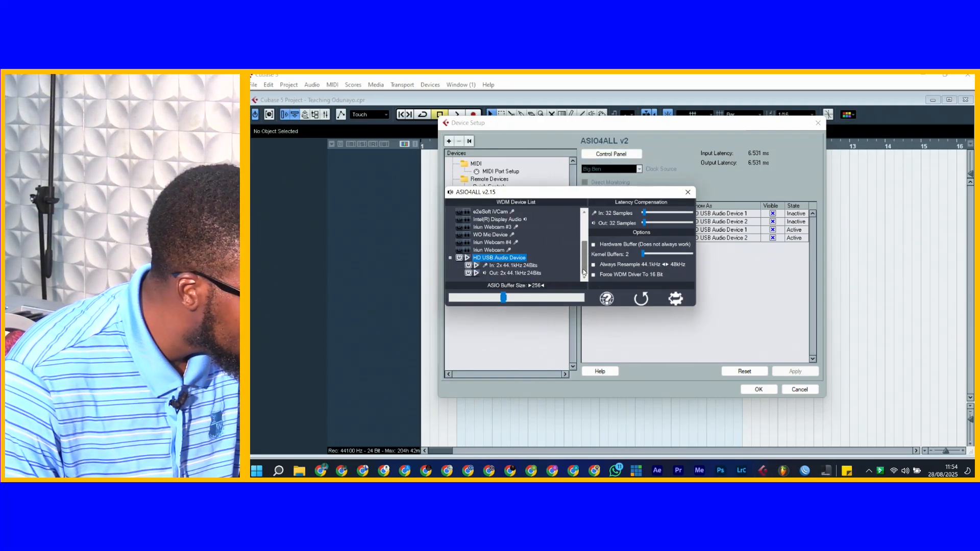
pyautogui.scroll(3, 586, 250)
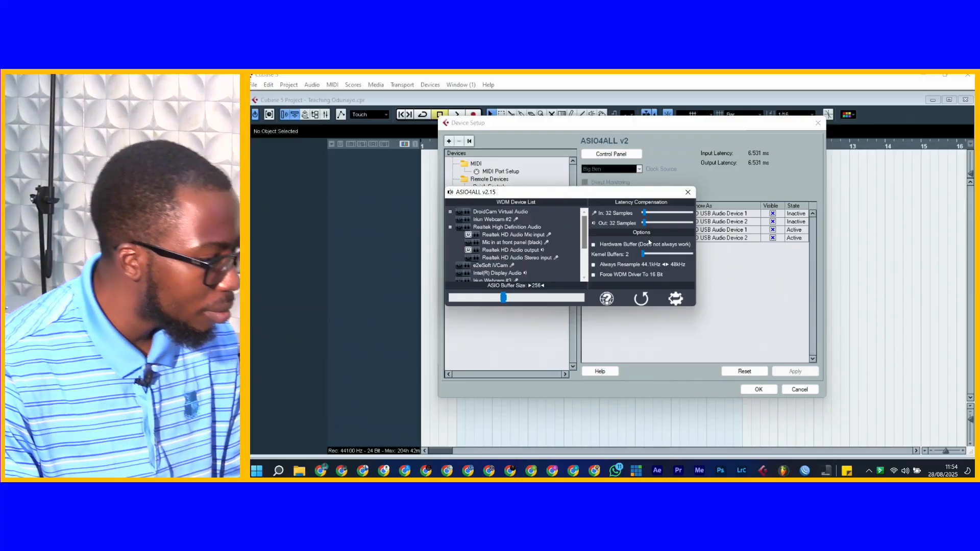
pyautogui.click(687, 193)
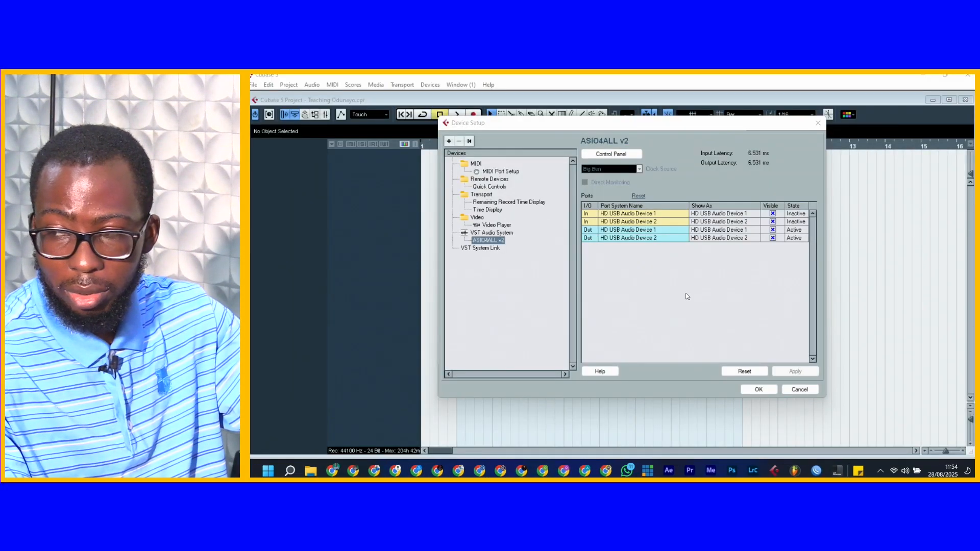
# - Switch the VST Audio System's driver back to ASIO DirectX Full Duplex Driver and show that driver's port list
pyautogui.click(491, 232)
pyautogui.click(626, 153)
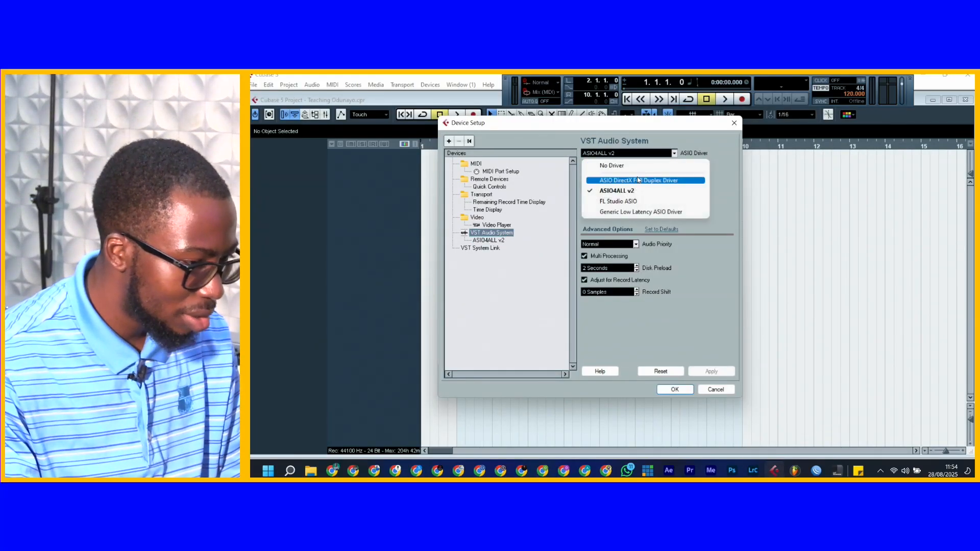
pyautogui.click(613, 177)
pyautogui.click(593, 302)
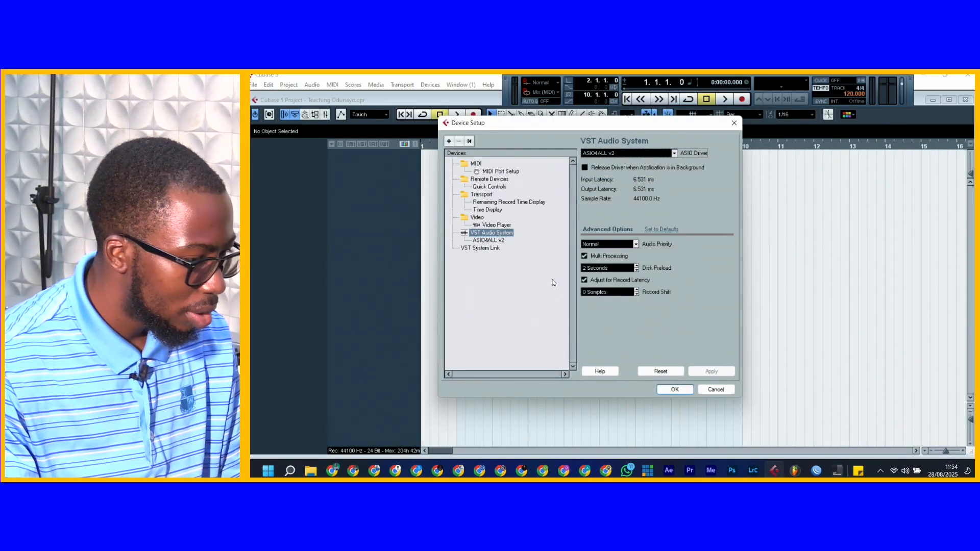
pyautogui.click(521, 240)
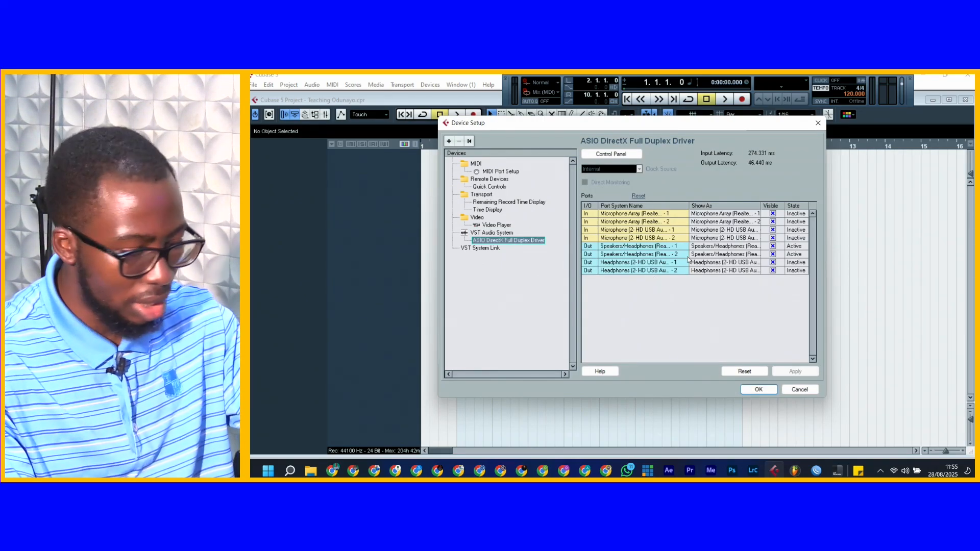
# - Test playback of the Tipatipa Collabo MP3 with the DirectX driver active, close the player and minimize File Explorer
pyautogui.click(311, 470)
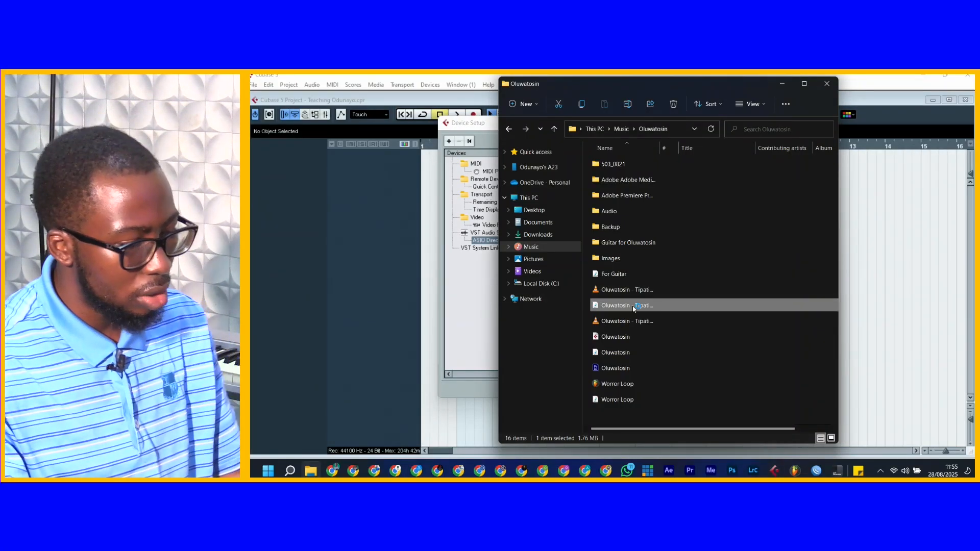
pyautogui.doubleClick(633, 308)
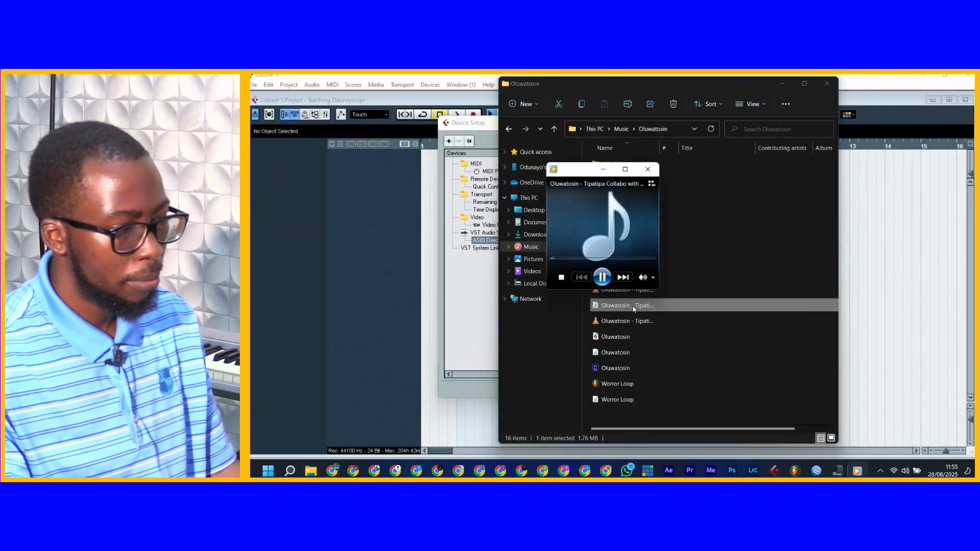
pyautogui.click(648, 169)
pyautogui.click(781, 83)
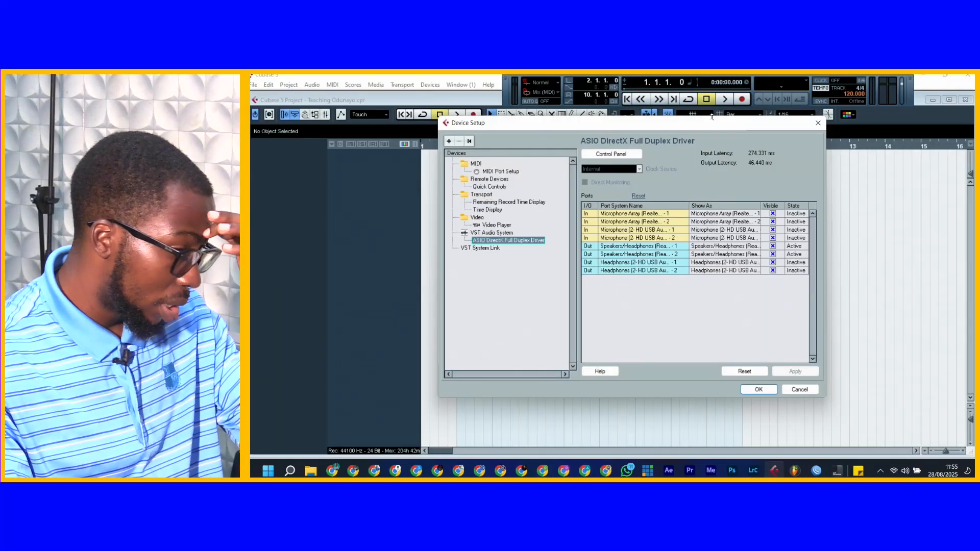
# - Examine the Direct Sound input and output ports in the ASIO DirectX control panel, and close it and Device Setup
pyautogui.click(611, 153)
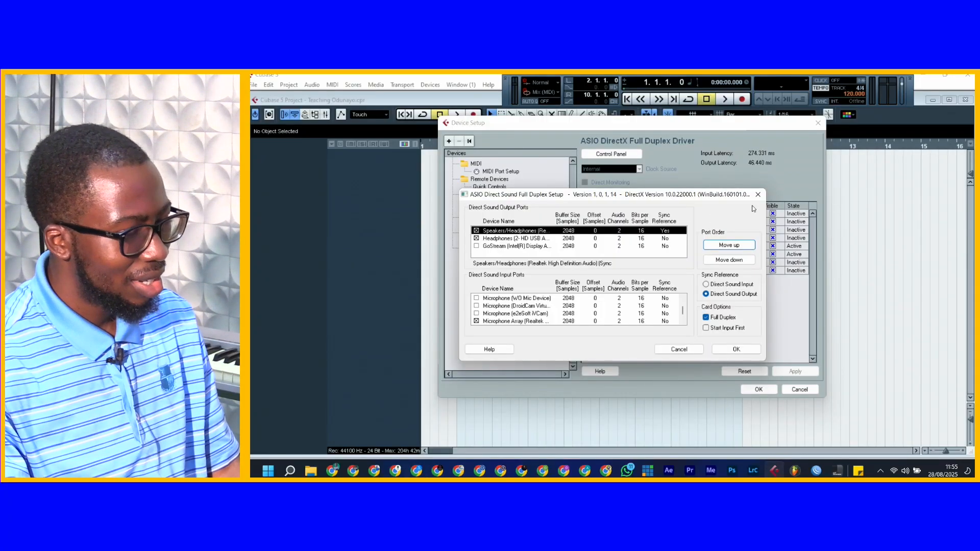
pyautogui.click(756, 196)
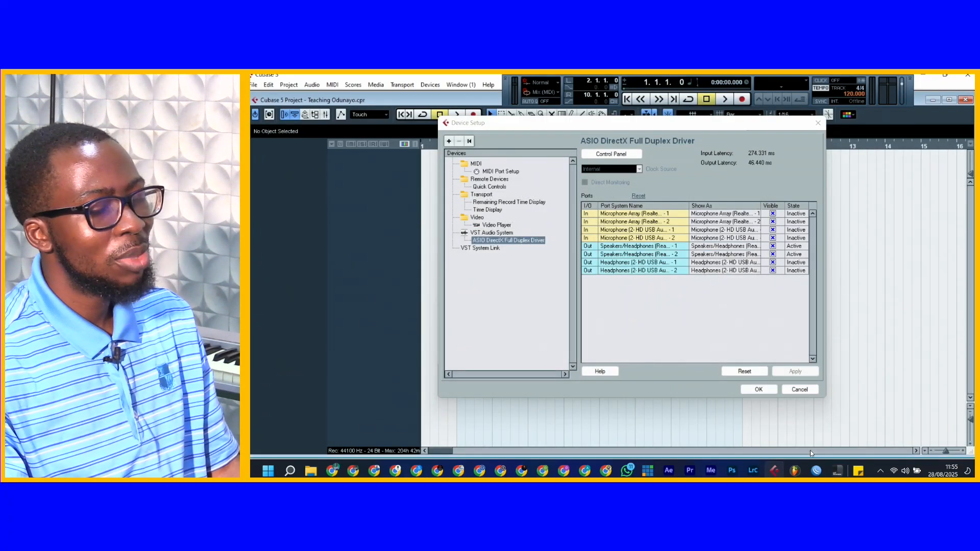
pyautogui.click(799, 392)
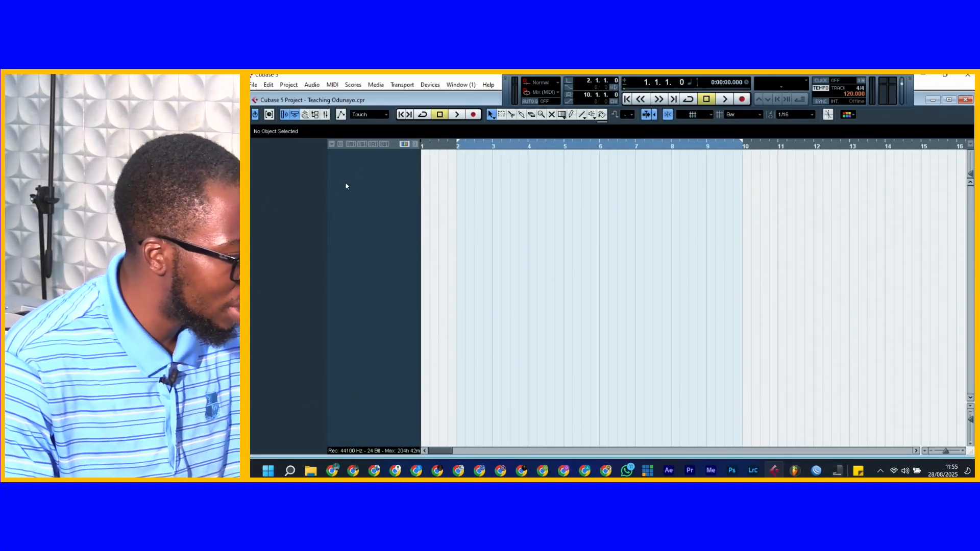
# - Add one stereo audio track to the empty project
pyautogui.rightClick(393, 179)
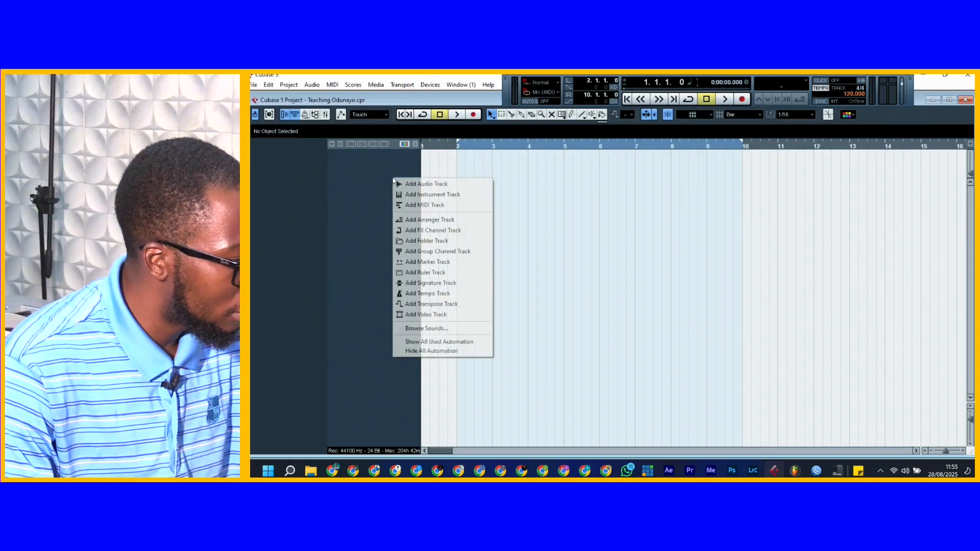
pyautogui.click(429, 184)
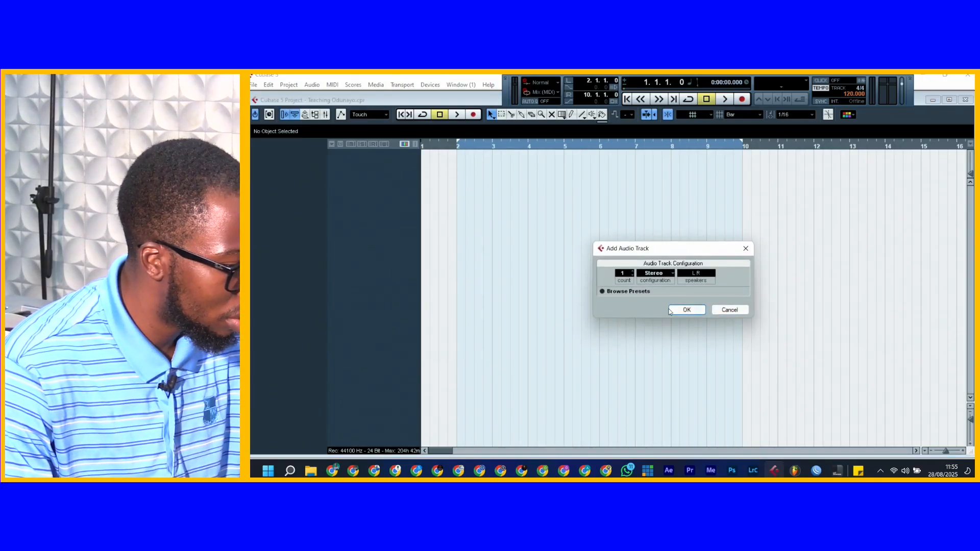
pyautogui.click(687, 310)
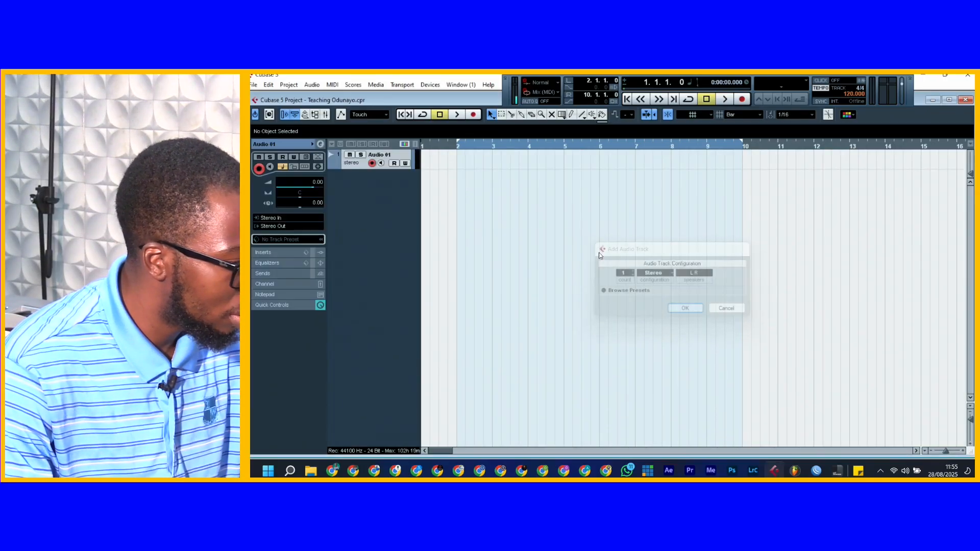
# - Connect the Stereo In bus to the ASIO DirectX Full Duplex Driver, routing left and right to HD USB microphone ports 1 and 2
pyautogui.click(430, 84)
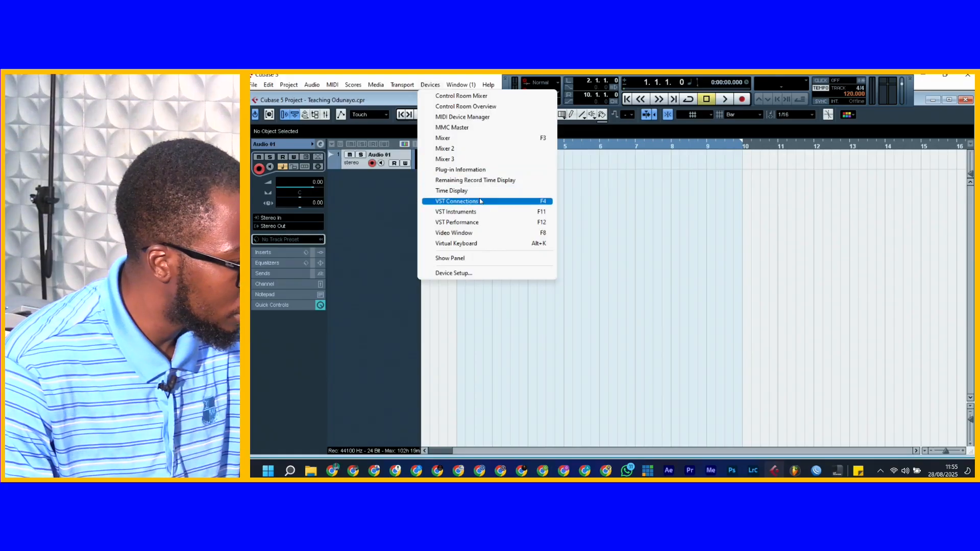
pyautogui.click(477, 199)
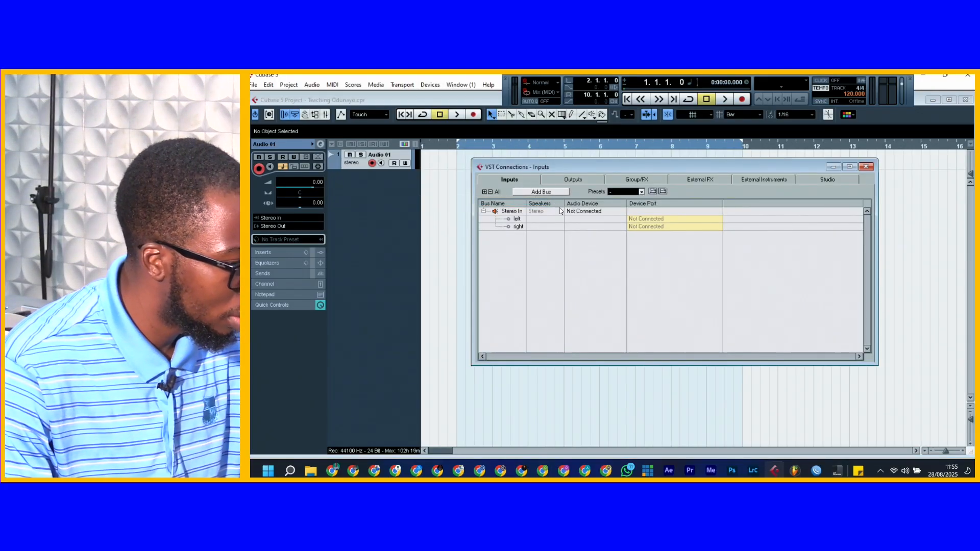
pyautogui.click(582, 211)
pyautogui.click(621, 236)
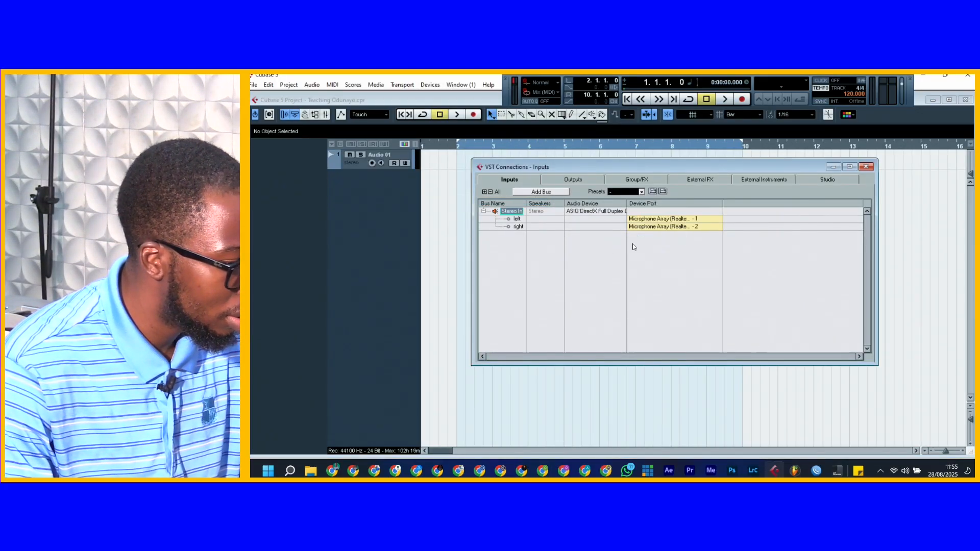
pyautogui.click(661, 218)
pyautogui.click(661, 258)
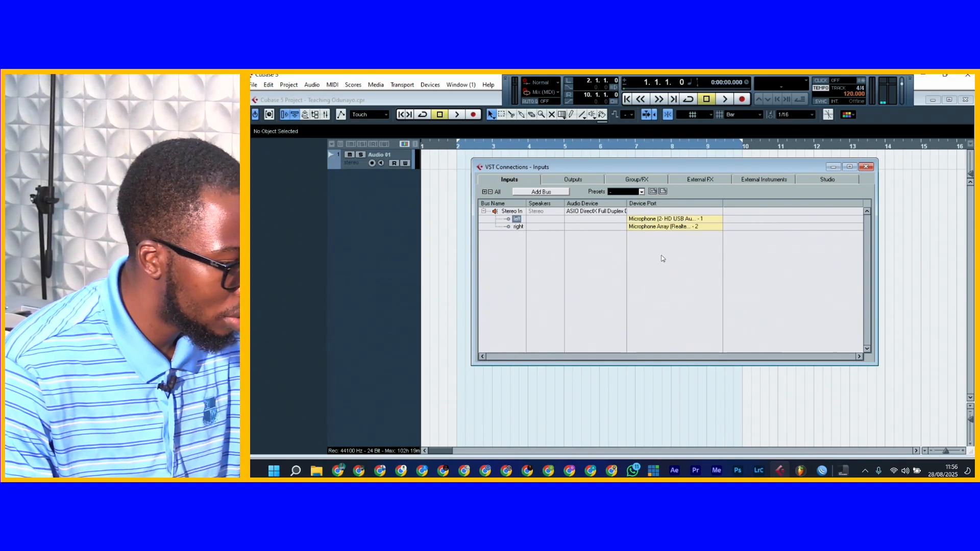
pyautogui.click(669, 227)
pyautogui.click(679, 277)
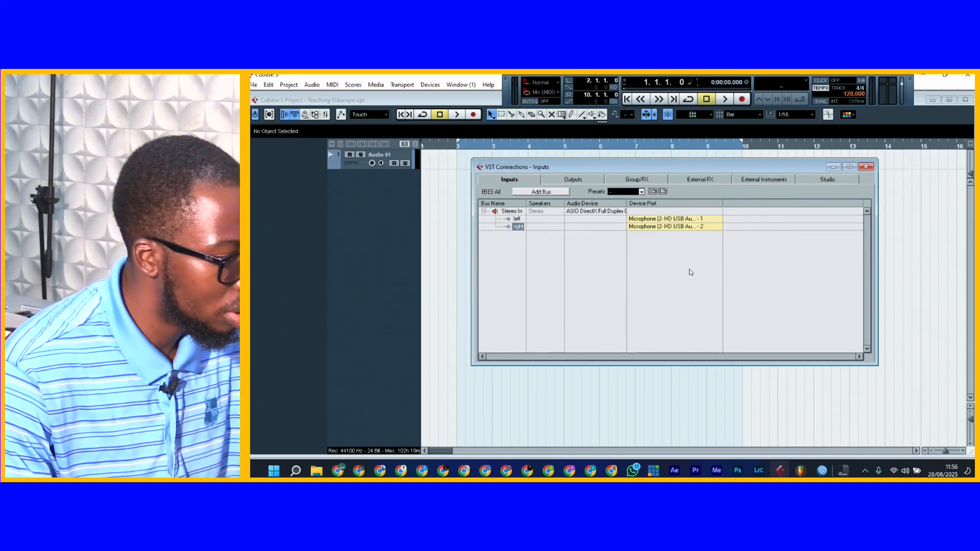
pyautogui.click(866, 166)
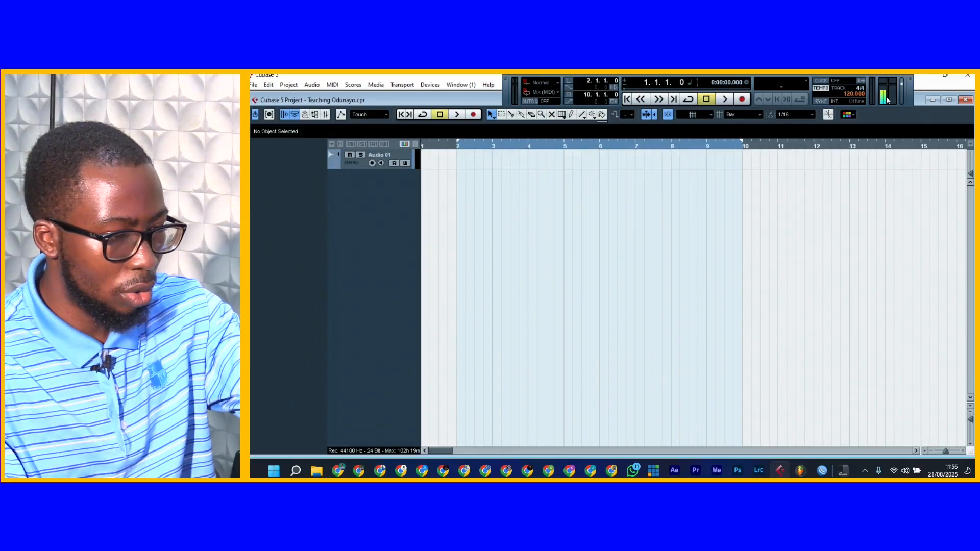
# - Select the Audio 01 track, route Stereo Out's right channel to HD USB headphones port 2, and close VST Connections
pyautogui.click(365, 164)
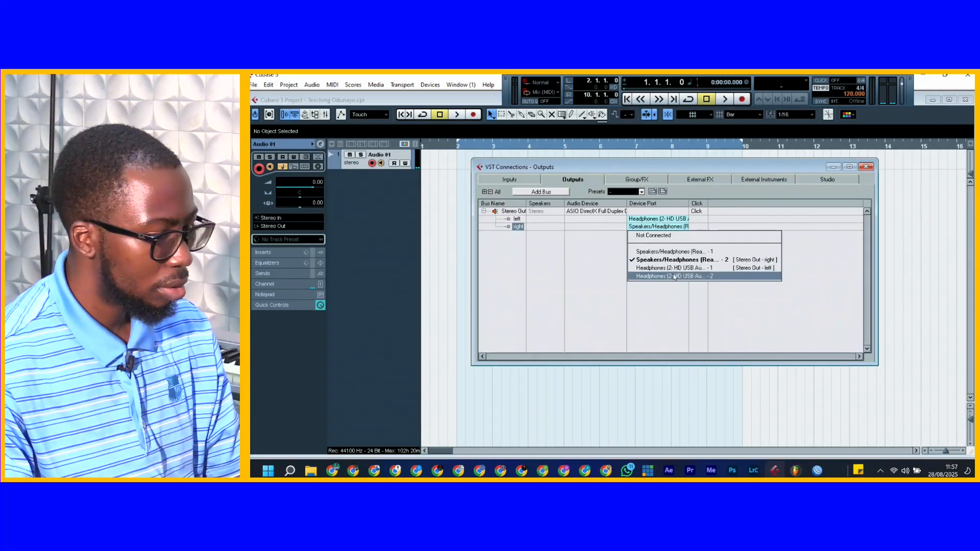
pyautogui.click(672, 278)
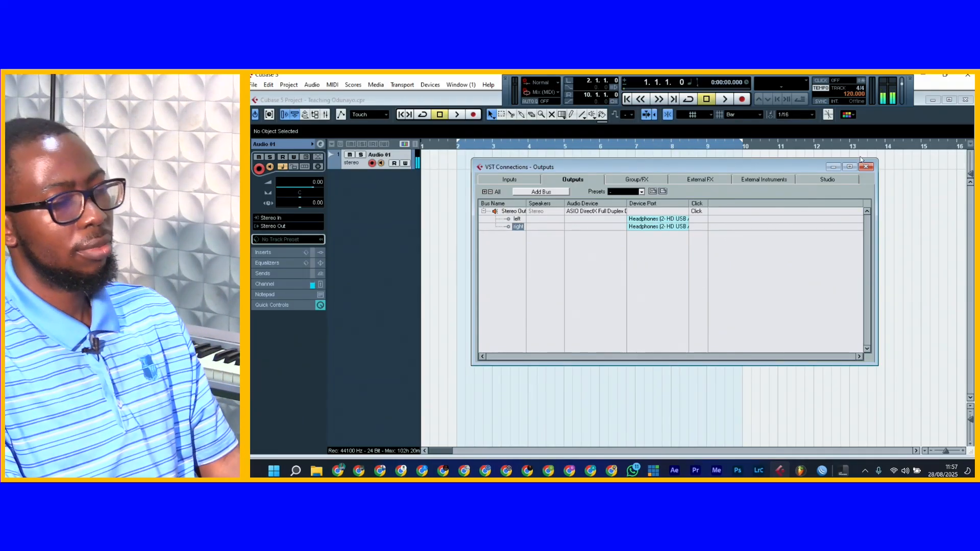
pyautogui.click(866, 167)
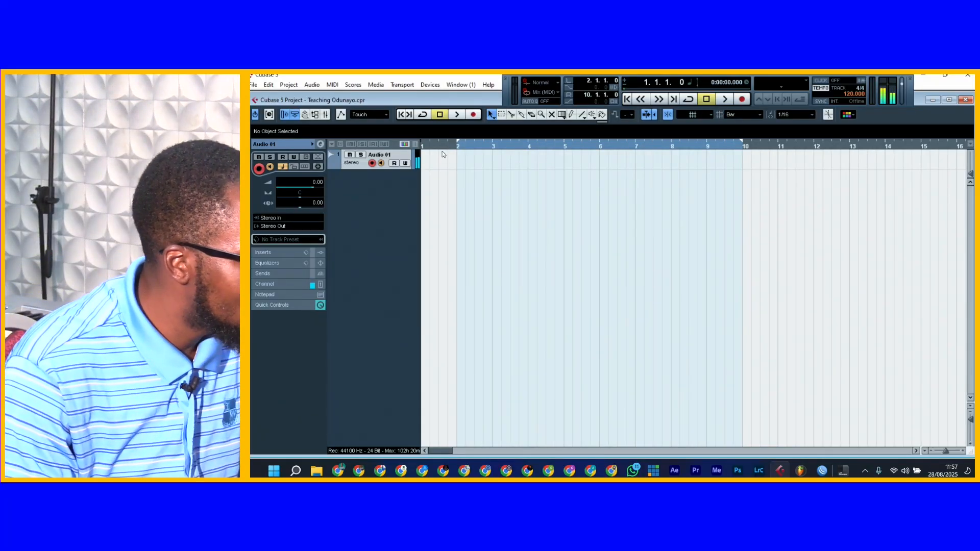
# - Switch the VST Audio System's driver to ASIO4ALL v2 and confirm Device Setup
pyautogui.click(429, 87)
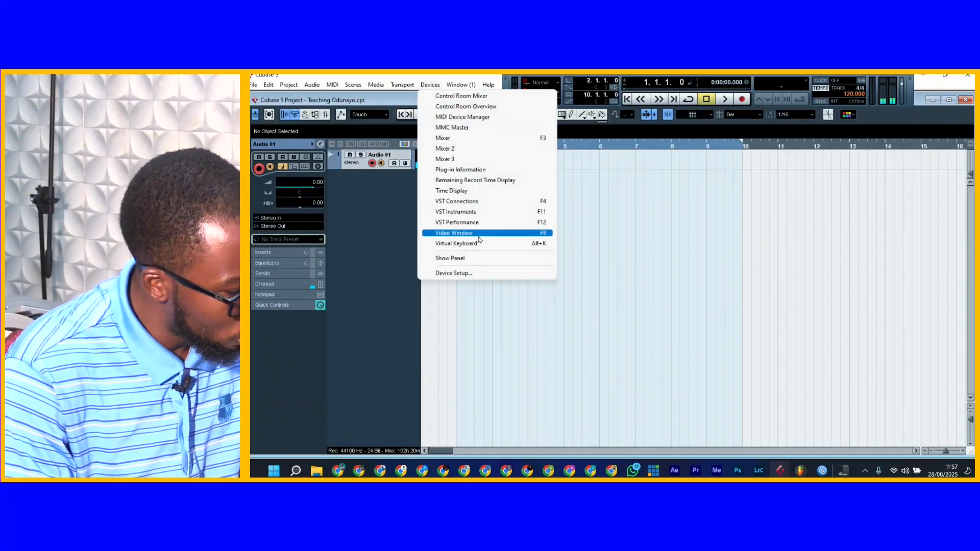
pyautogui.click(452, 273)
pyautogui.click(493, 233)
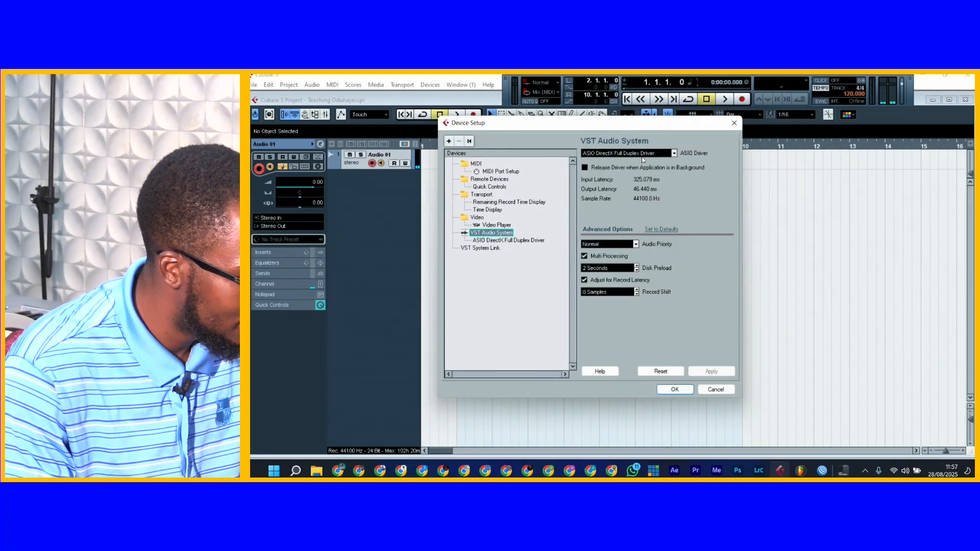
pyautogui.click(628, 153)
pyautogui.click(627, 192)
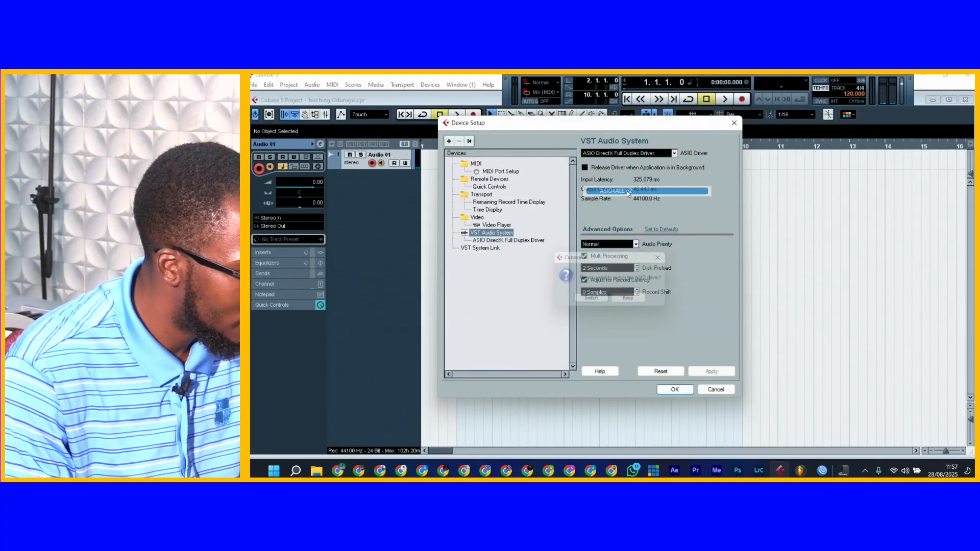
pyautogui.click(602, 303)
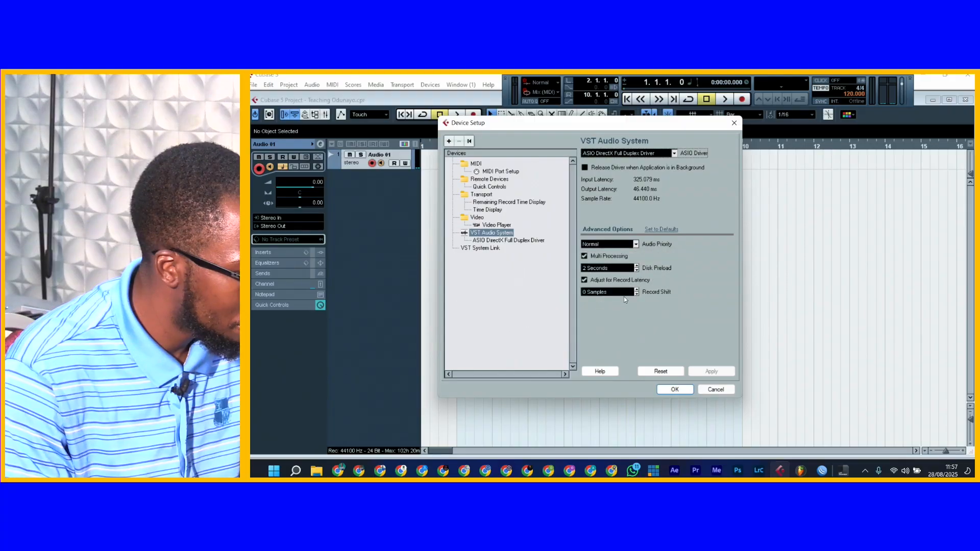
pyautogui.click(675, 390)
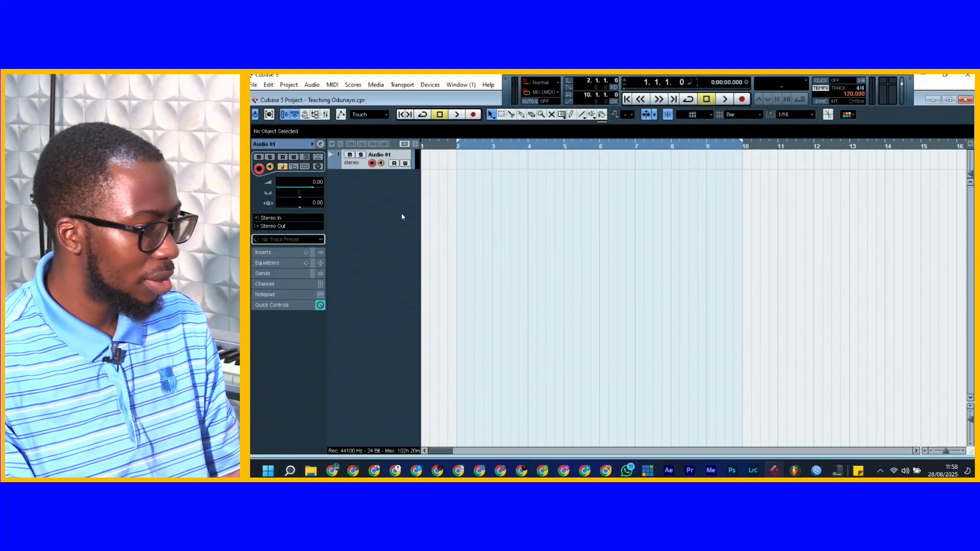
# - Assign ASIO4ALL v2 as the audio device for both the Stereo Out and Stereo In buses, and close VST Connections
pyautogui.click(430, 85)
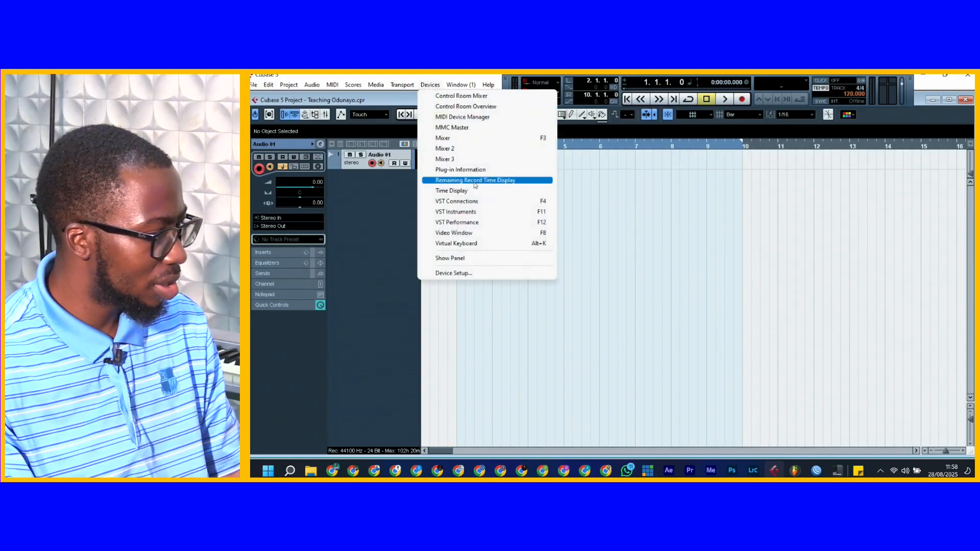
pyautogui.click(470, 201)
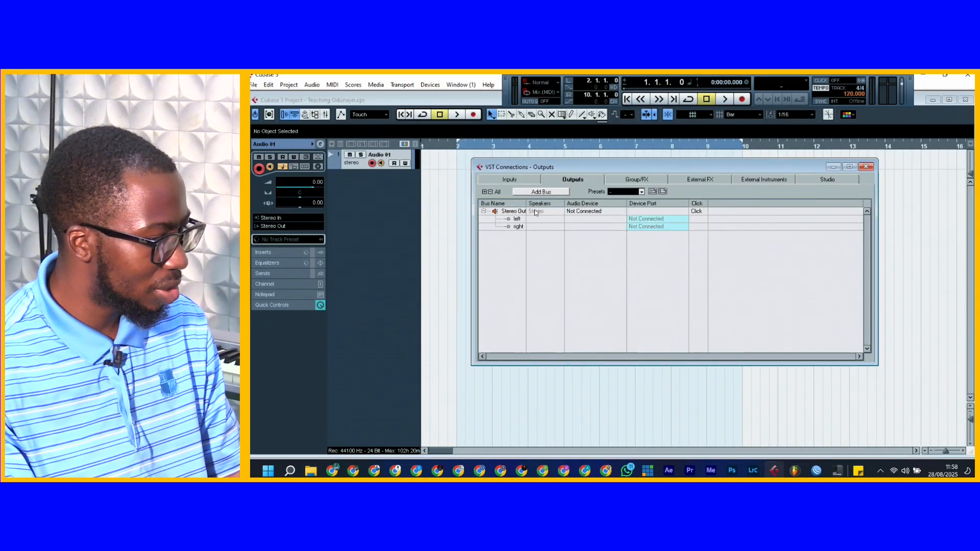
pyautogui.click(585, 211)
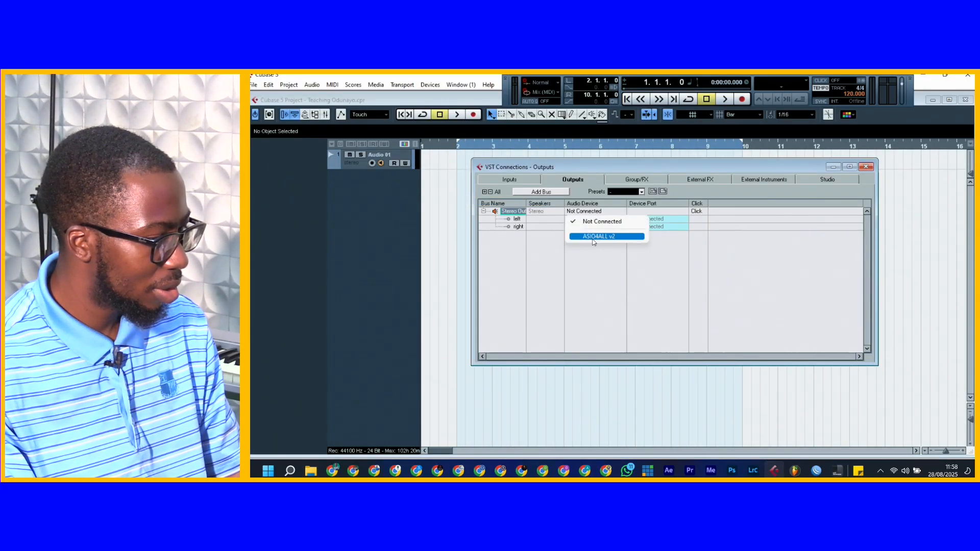
pyautogui.click(591, 236)
pyautogui.click(530, 180)
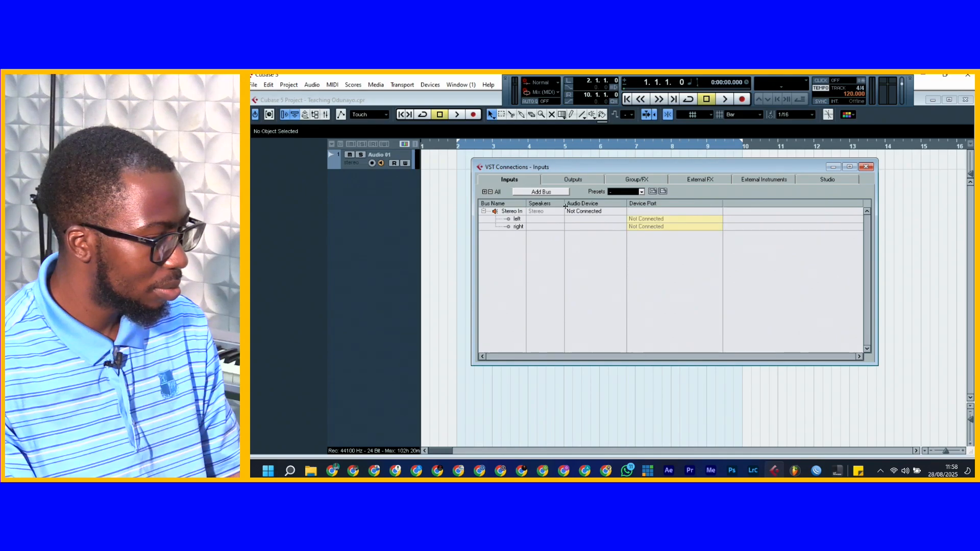
pyautogui.click(575, 213)
pyautogui.click(599, 237)
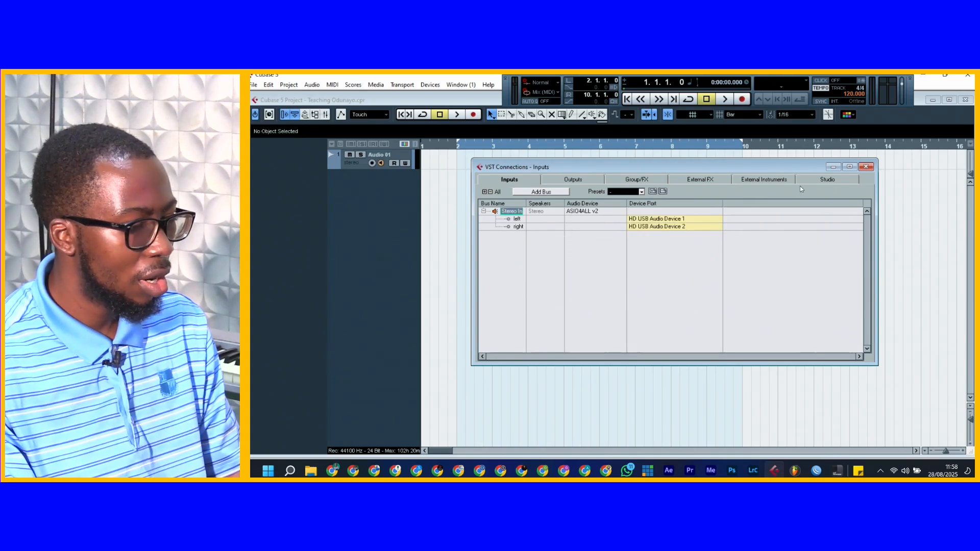
pyautogui.click(866, 167)
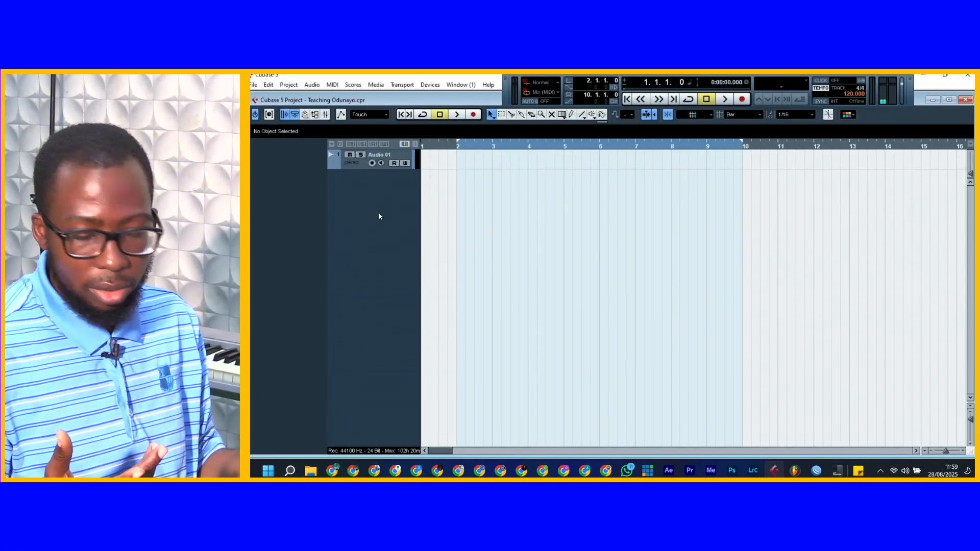
# - Select the Audio 01 track and switch the VST Audio System's driver back to ASIO DirectX Full Duplex Driver
pyautogui.click(353, 167)
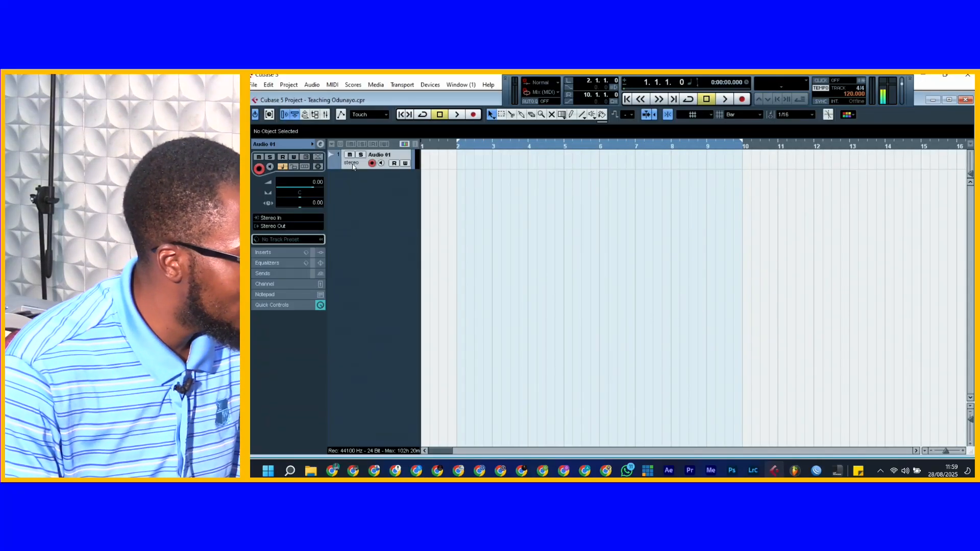
pyautogui.click(430, 85)
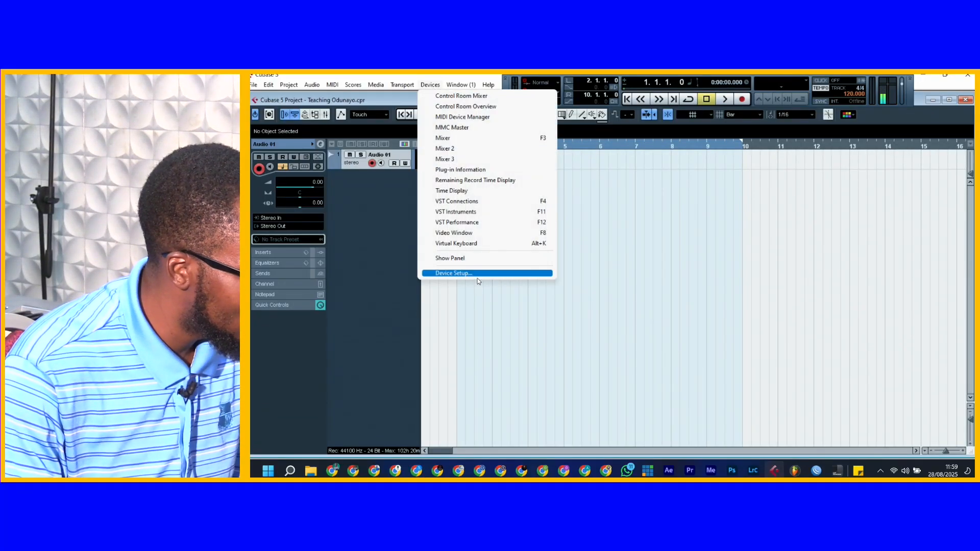
pyautogui.click(477, 276)
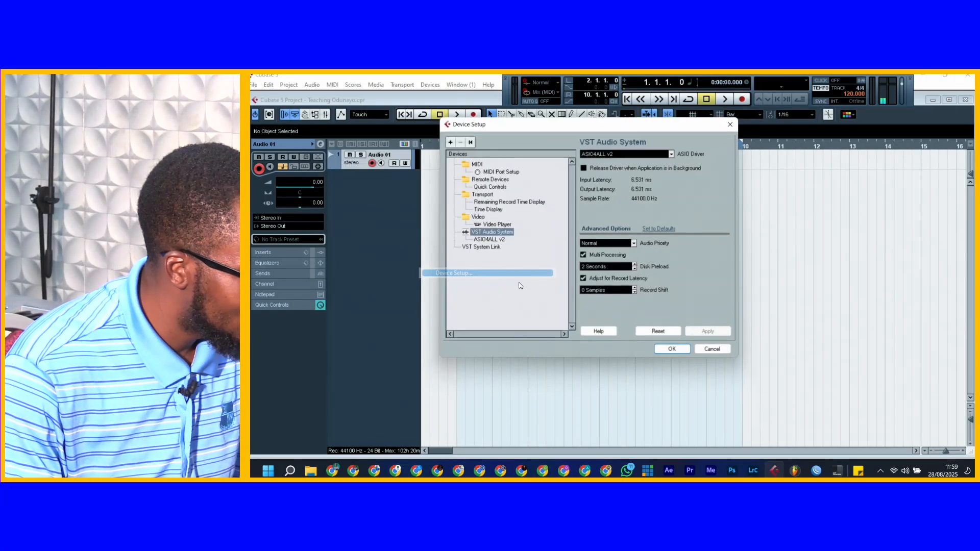
pyautogui.click(673, 153)
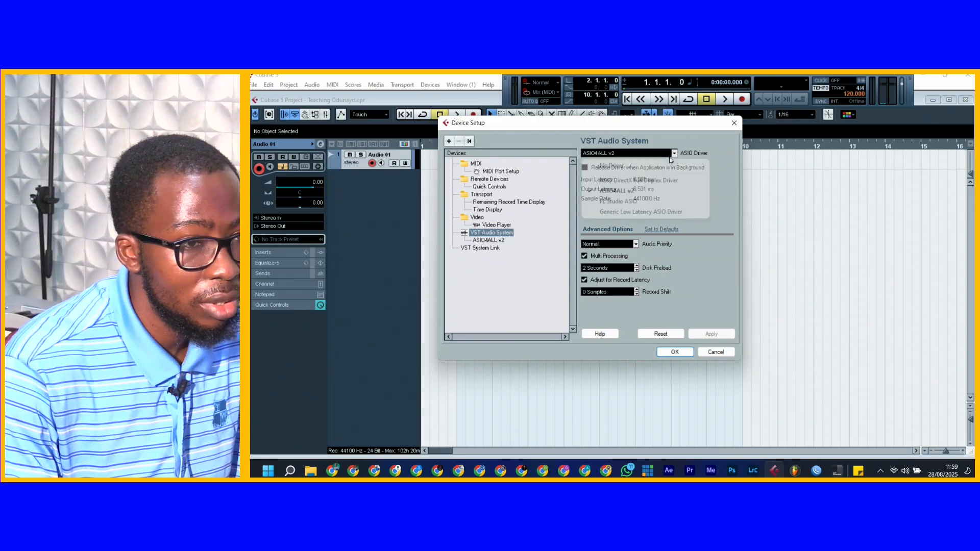
pyautogui.click(638, 181)
pyautogui.click(594, 302)
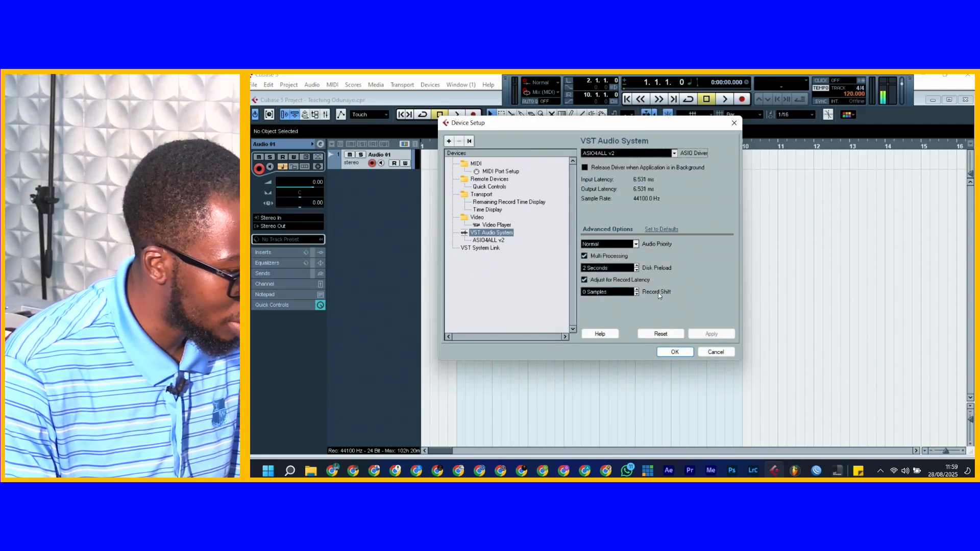
pyautogui.click(675, 352)
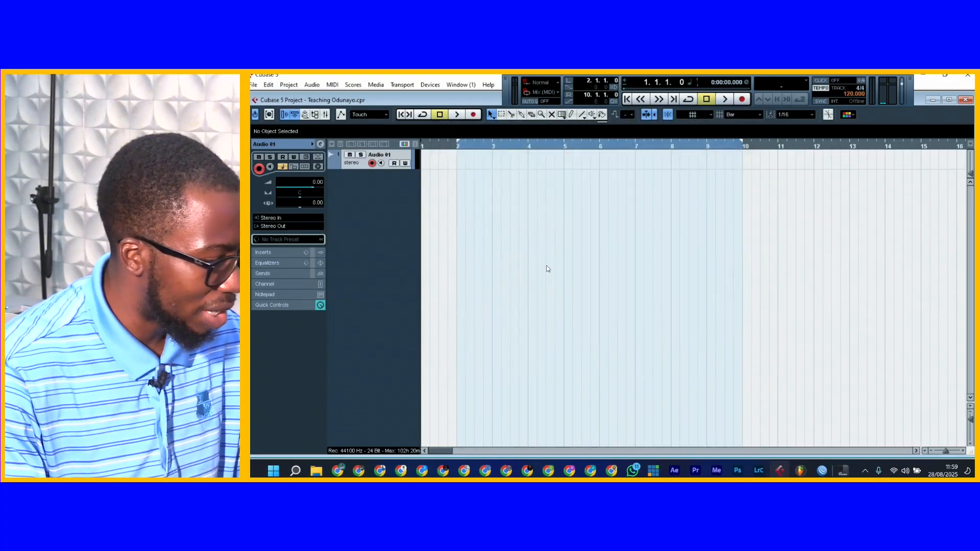
# - Make the Audio 01 track slightly taller and record a microphone take on it from the start of the project
pyautogui.press('h')
pyautogui.press('h')
pyautogui.press('h')
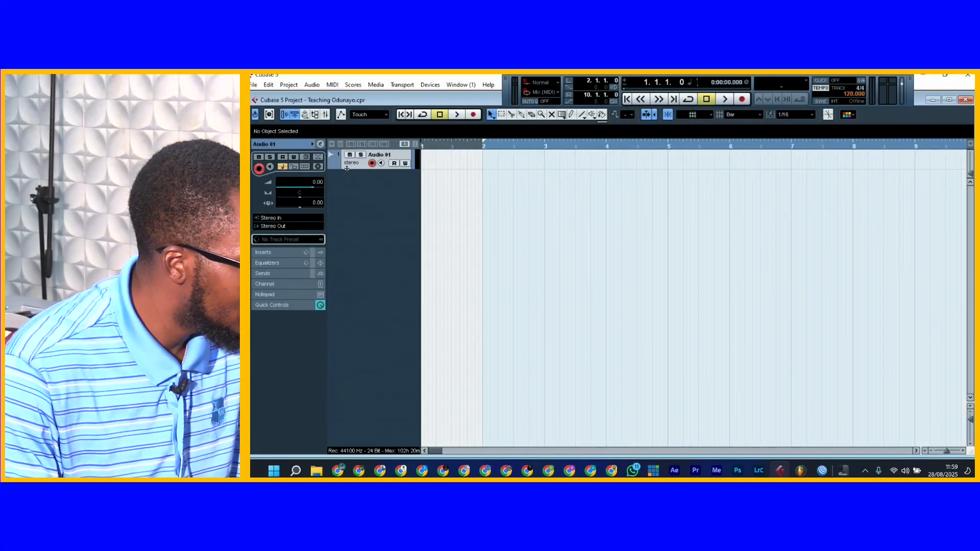
pyautogui.moveTo(349, 169); pyautogui.dragTo(348, 179)
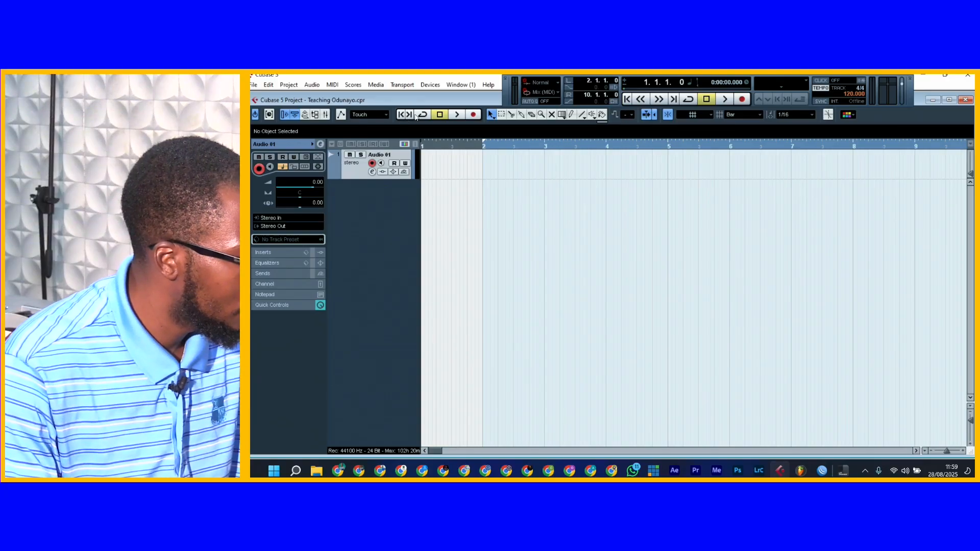
pyautogui.click(473, 114)
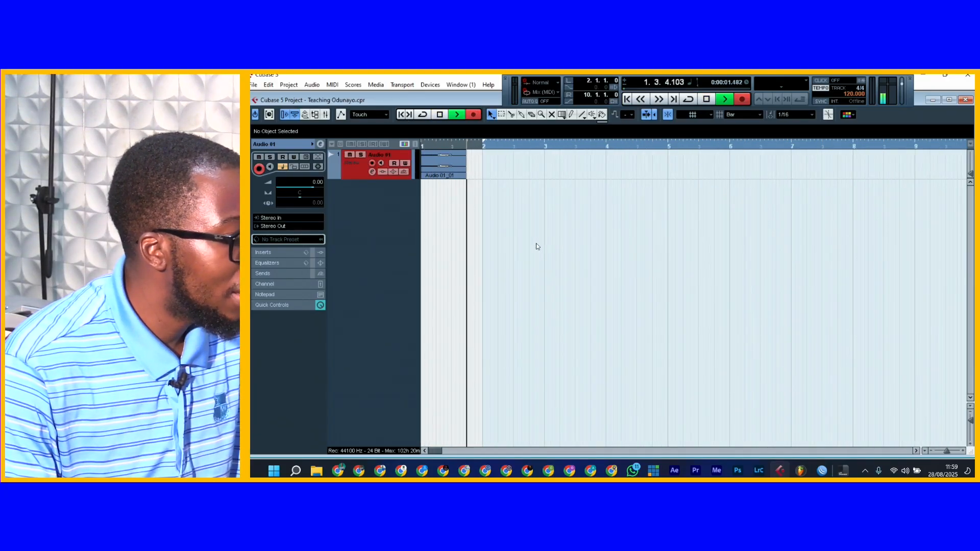
pyautogui.press('g')
pyautogui.press('g')
pyautogui.press('g')
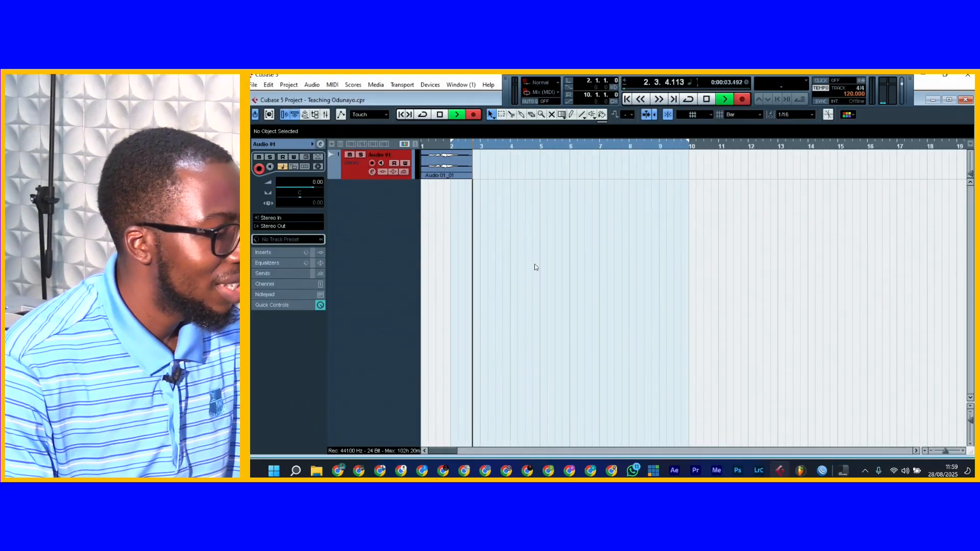
pyautogui.press('g')
pyautogui.press('g')
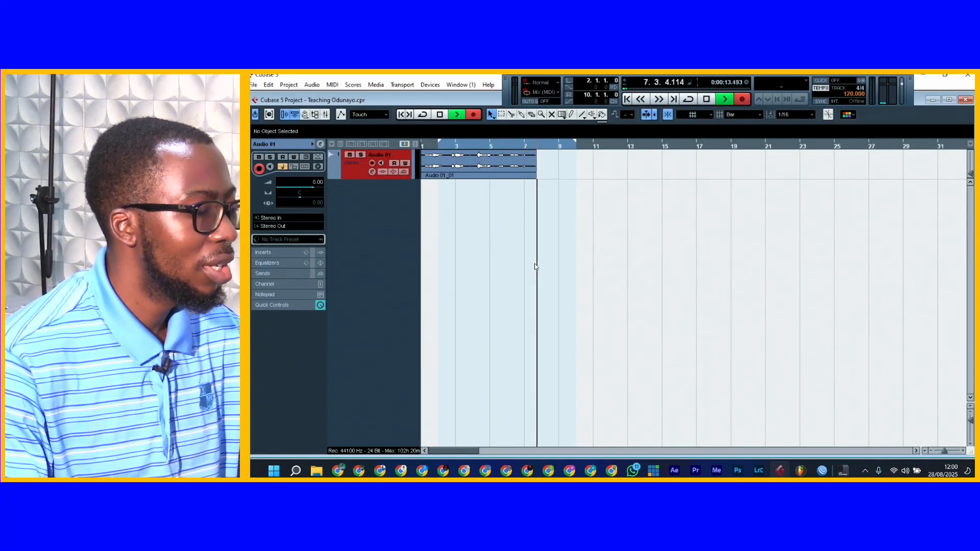
pyautogui.press('g')
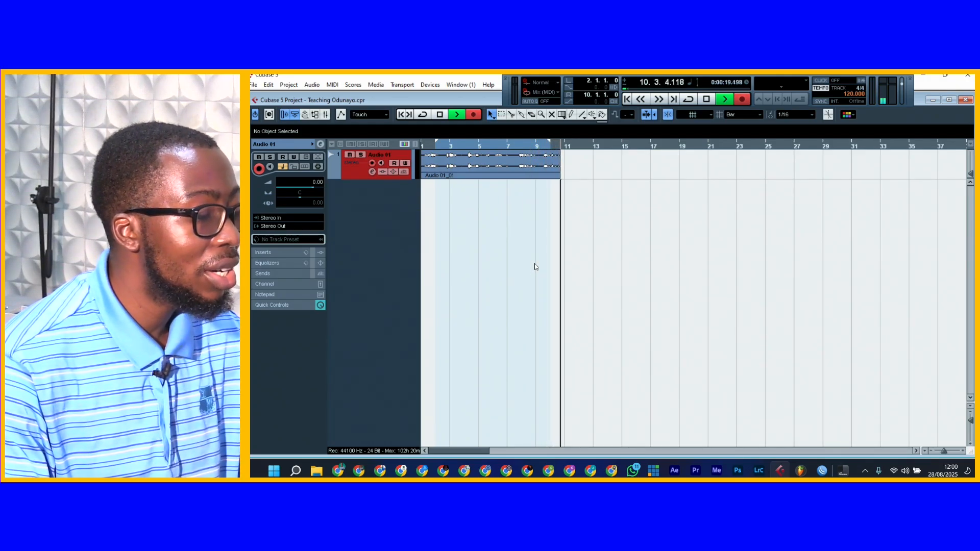
# - Set the time ruler to display seconds and stop the recording at about 26 seconds
pyautogui.rightClick(630, 145)
pyautogui.click(657, 159)
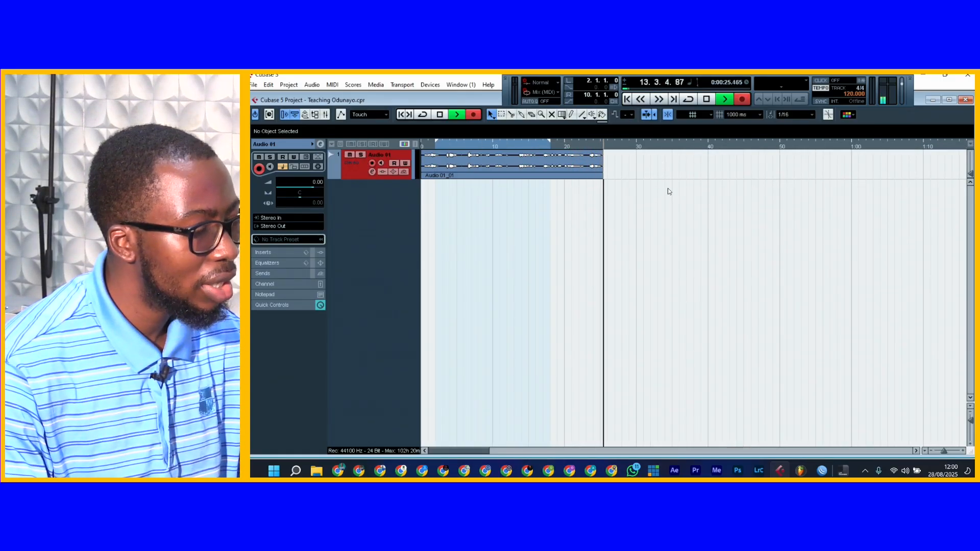
pyautogui.press('space')
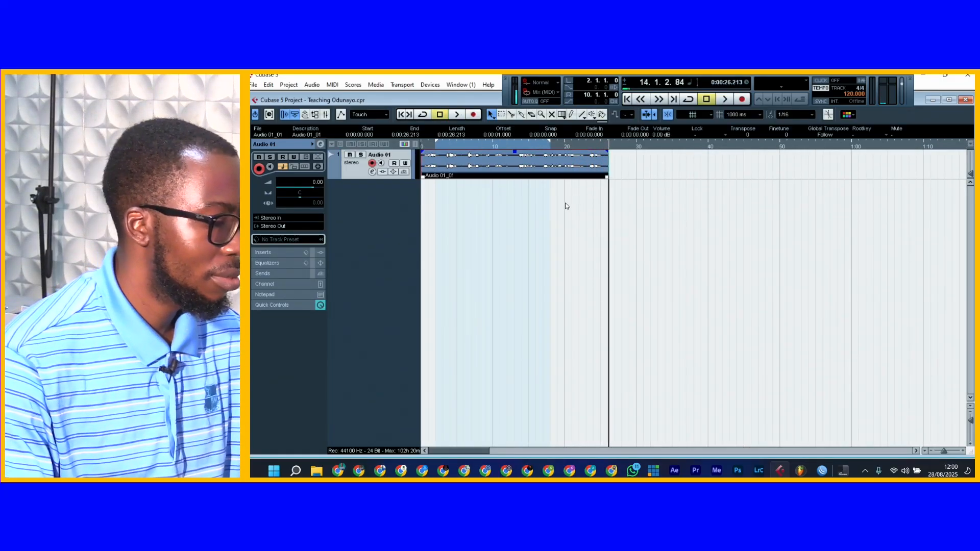
# - Add one stereo audio track below the Audio 01 track
pyautogui.rightClick(348, 171)
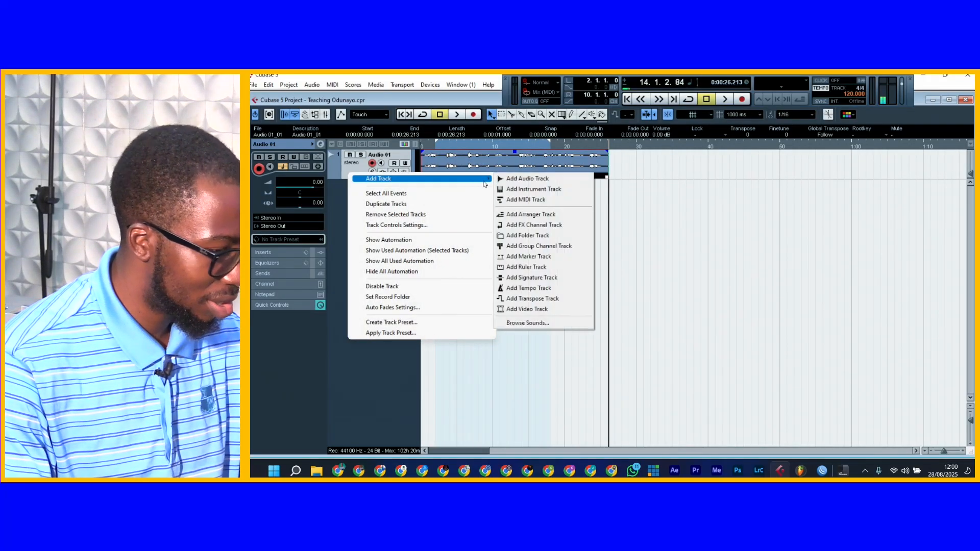
pyautogui.click(502, 182)
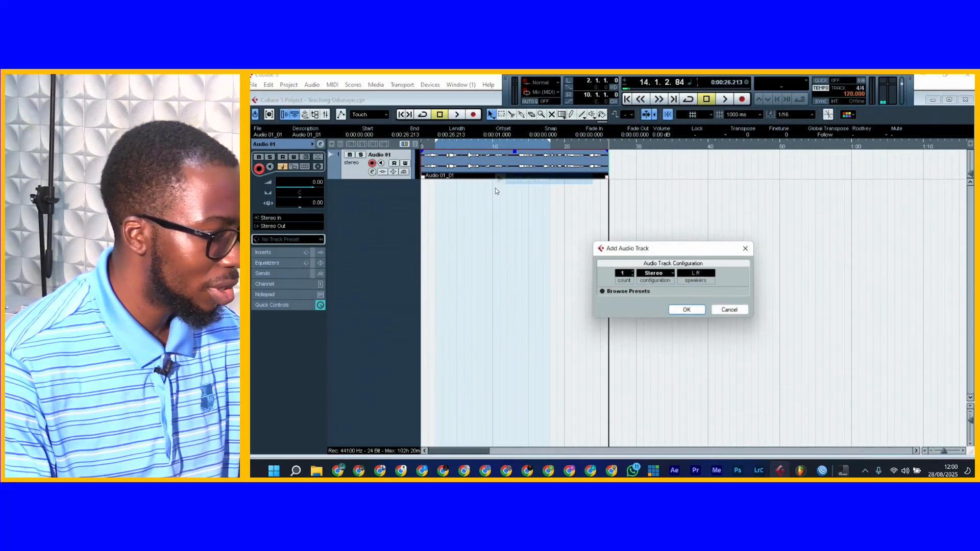
pyautogui.click(698, 311)
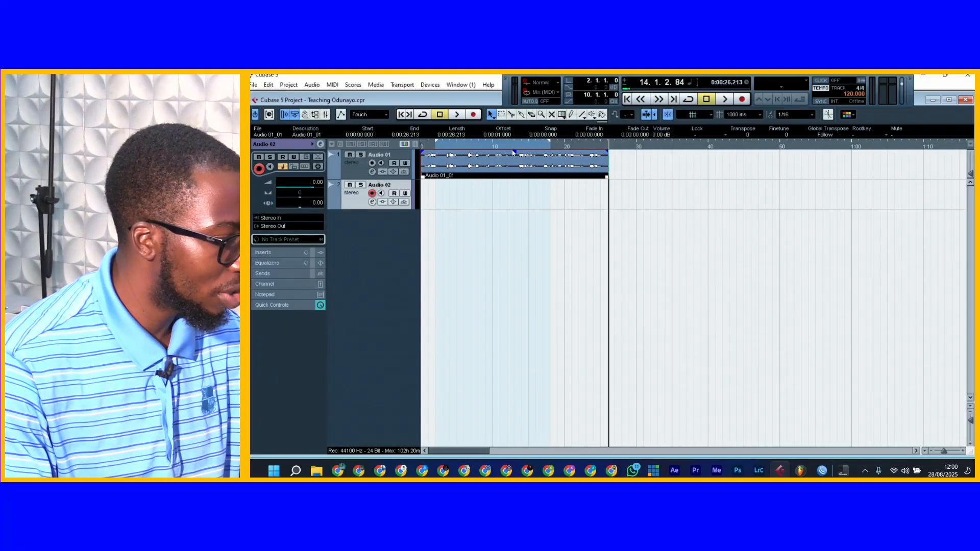
# - Raise the Audio 01 recording's event volume to 5.23 dB and play it from the project start
pyautogui.moveTo(514, 151); pyautogui.dragTo(516, 136)
pyautogui.click(398, 115)
pyautogui.click(456, 114)
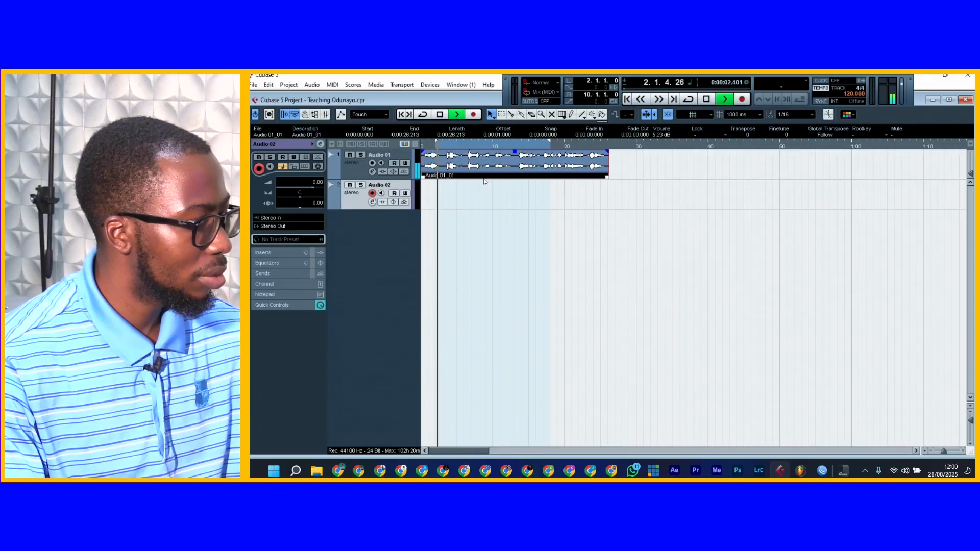
# - Check which ASIO driver the VST Audio System uses in Device Setup and close the dialog
pyautogui.click(429, 85)
pyautogui.click(454, 273)
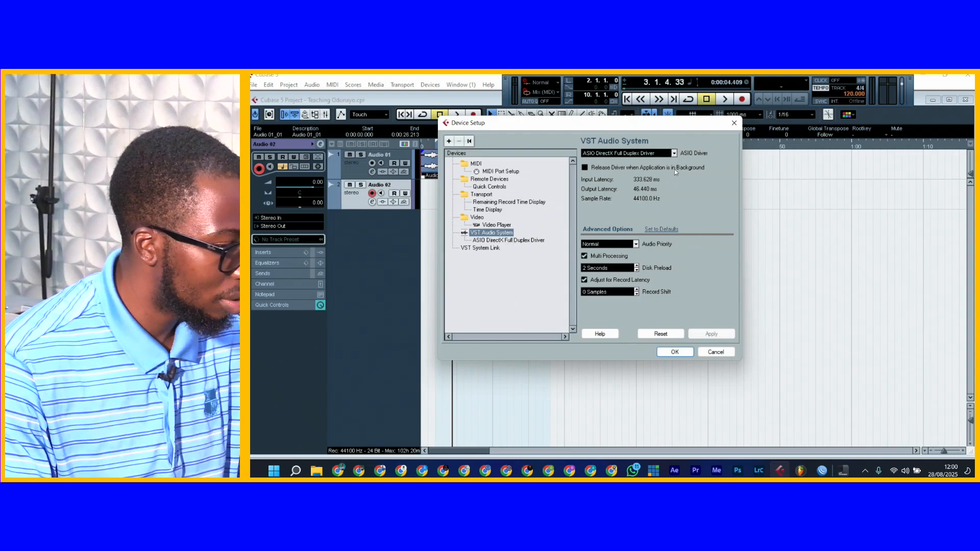
pyautogui.click(735, 123)
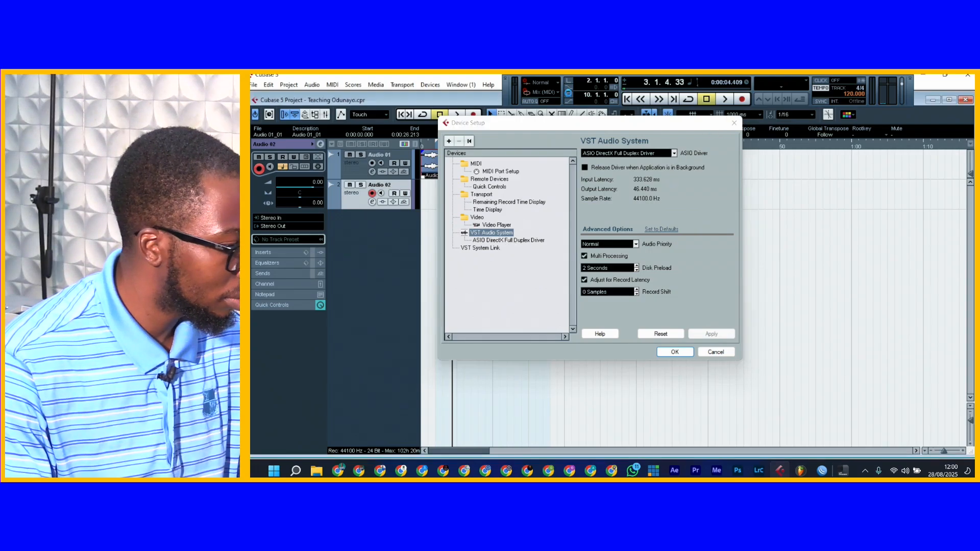
# - In VST Connections, assign the Microphone (2- HD USB Au...) ports 1 and 2 to the Stereo In bus's left and right channels
pyautogui.click(417, 86)
pyautogui.click(480, 202)
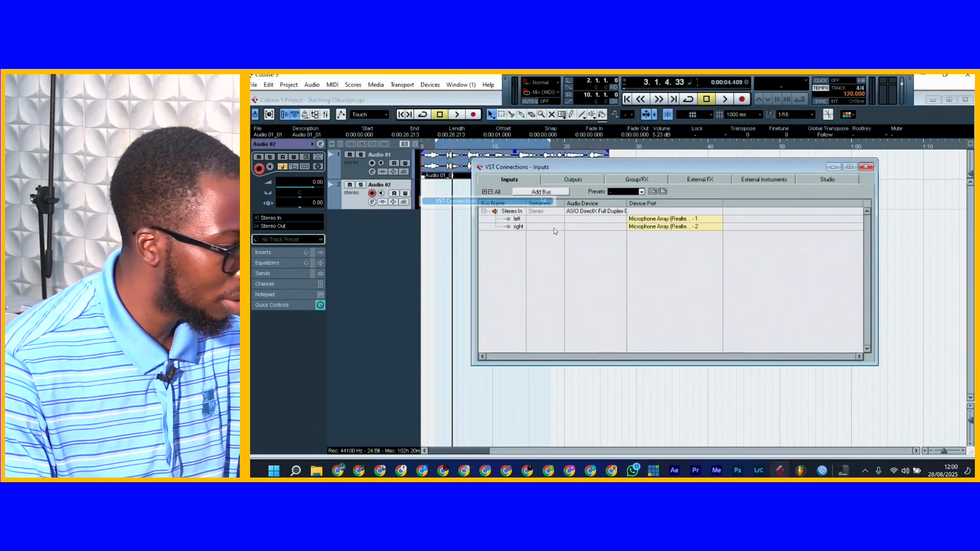
pyautogui.click(573, 180)
pyautogui.click(522, 180)
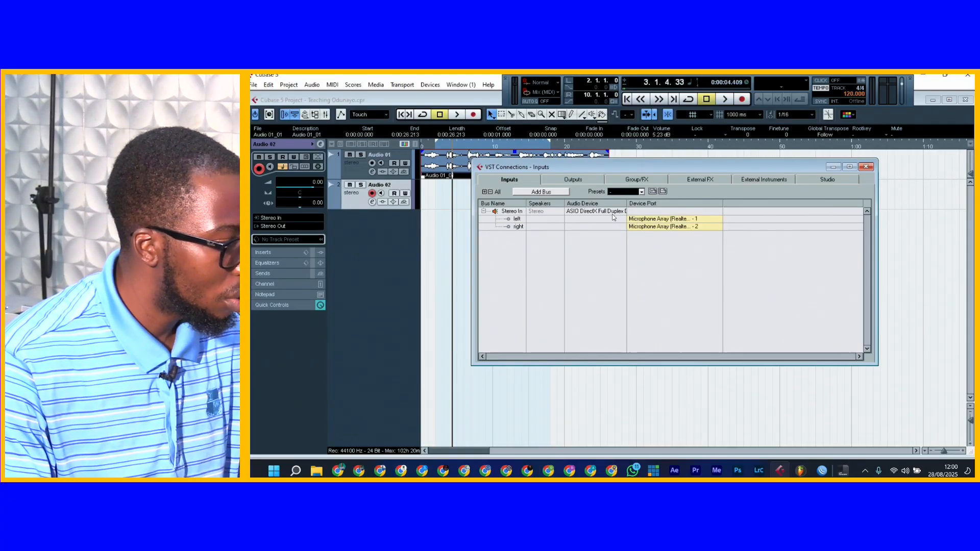
pyautogui.click(641, 219)
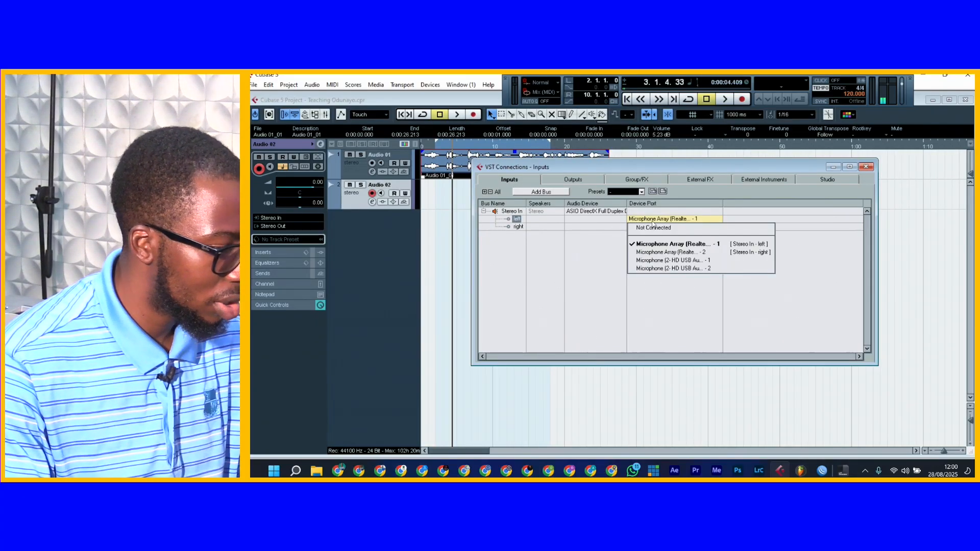
pyautogui.click(663, 260)
pyautogui.click(648, 227)
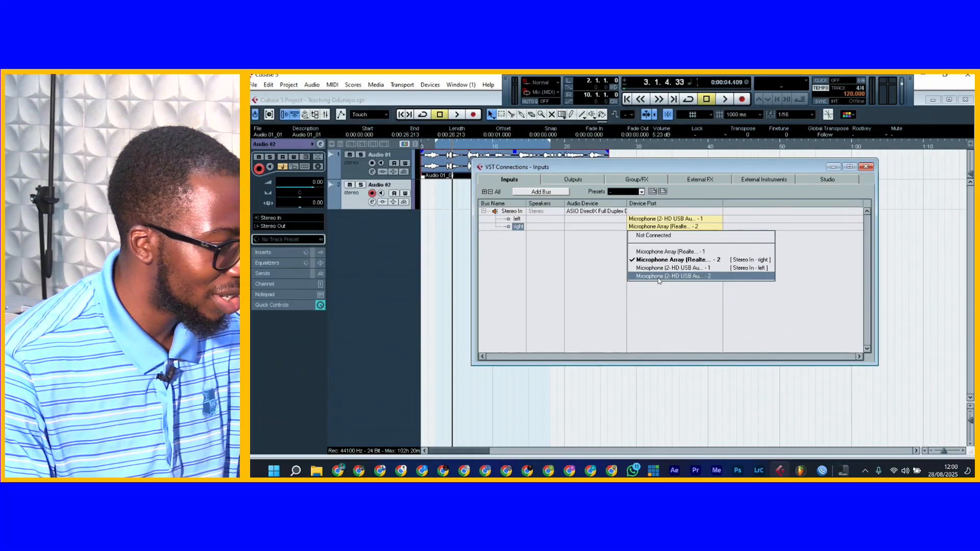
pyautogui.click(659, 276)
# - Assign the Headphones (2- HD USB Au...) ports 1 and 2 to Stereo Out's left and right channels, recheck the inputs and close VST Connections
pyautogui.click(572, 179)
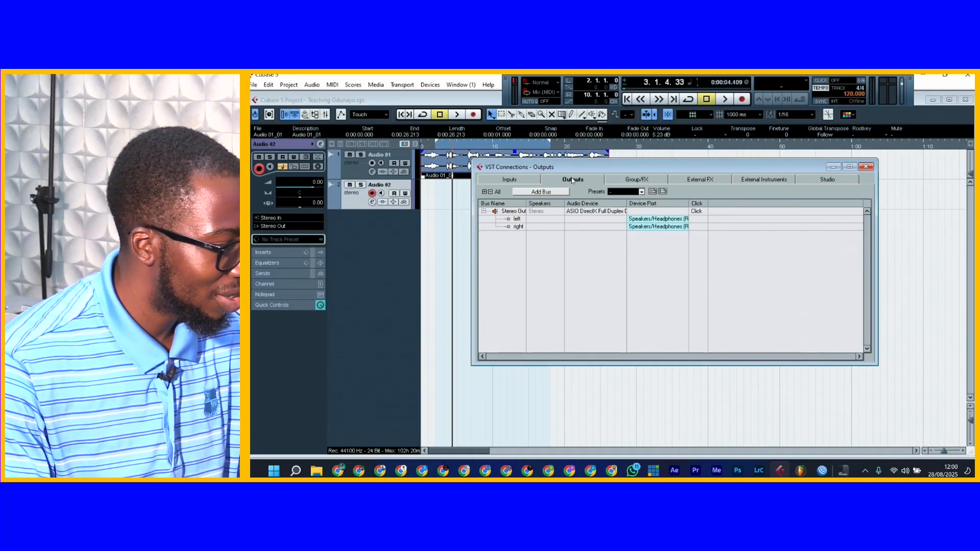
pyautogui.click(656, 219)
pyautogui.click(665, 260)
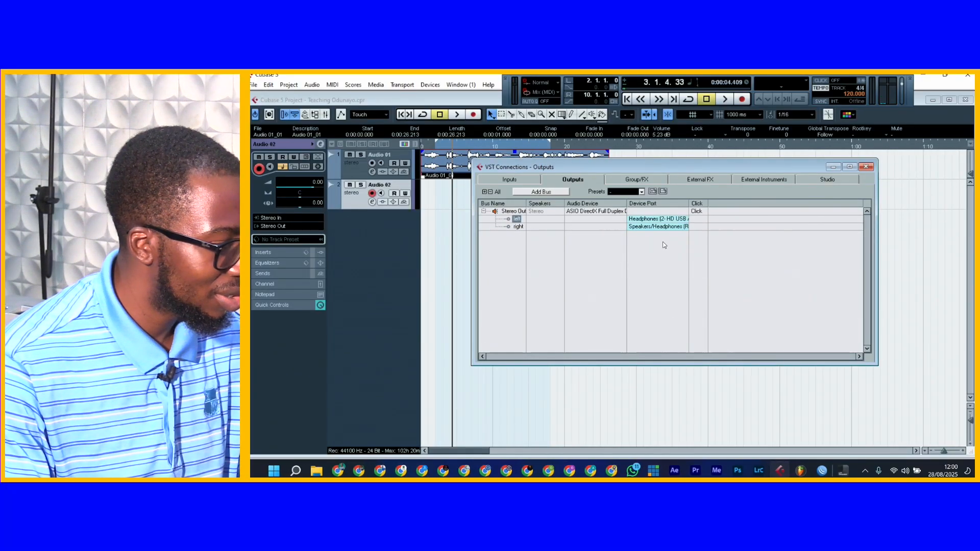
pyautogui.click(658, 227)
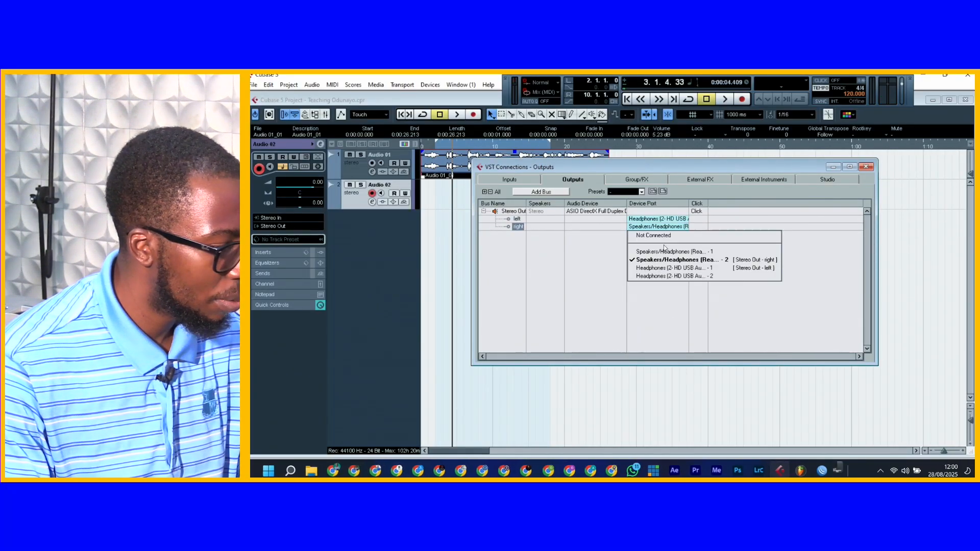
pyautogui.click(663, 276)
pyautogui.click(521, 180)
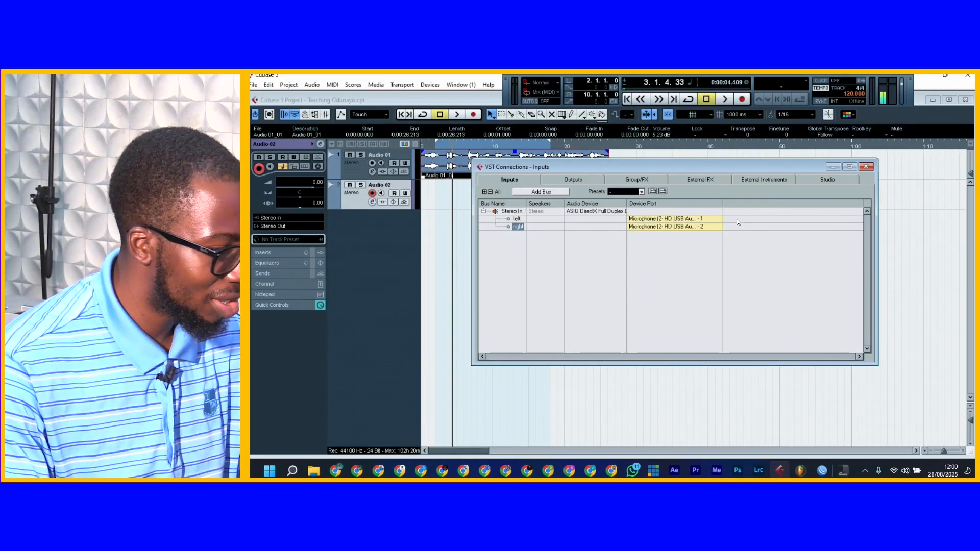
pyautogui.click(867, 167)
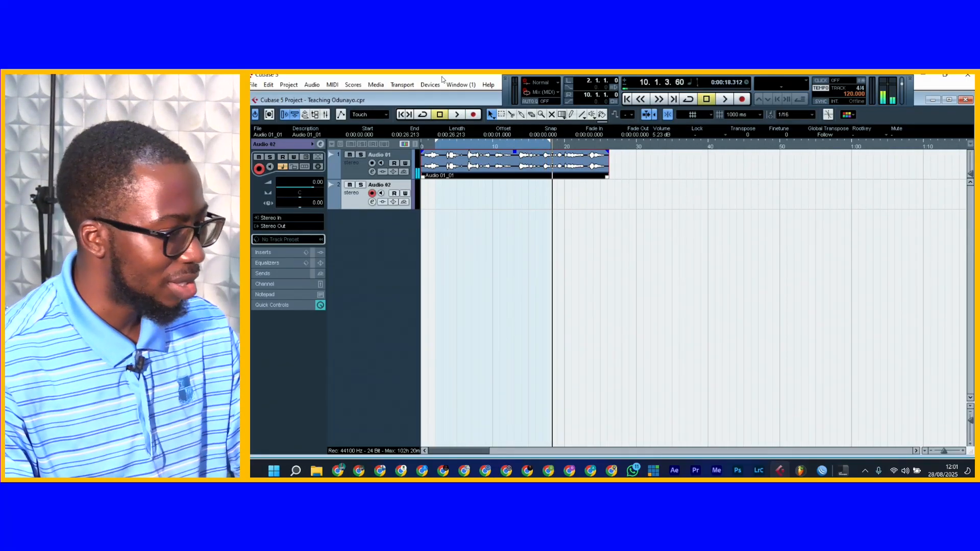
# - Mute Audio 01 and record a microphone take on Audio 02 from the project start to about 26.5 seconds
pyautogui.click(407, 115)
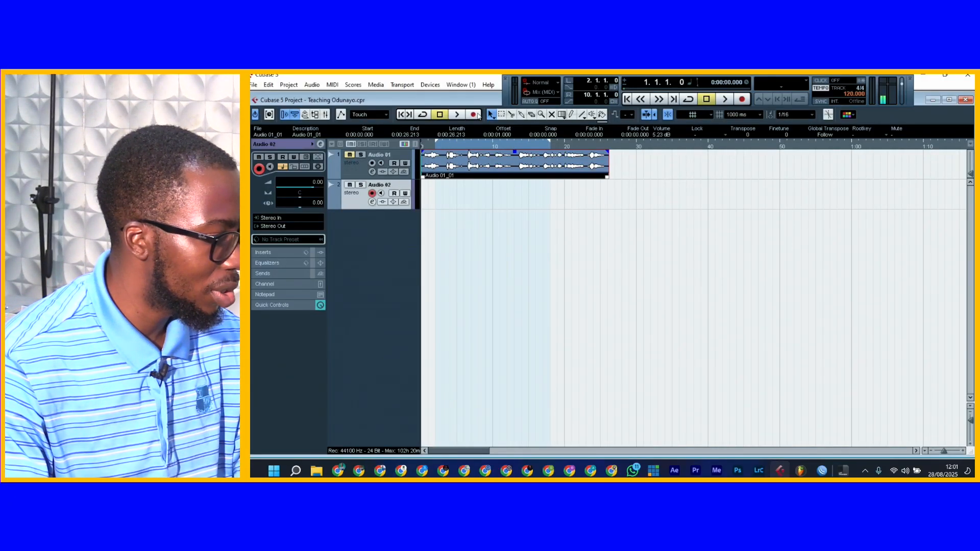
pyautogui.click(475, 115)
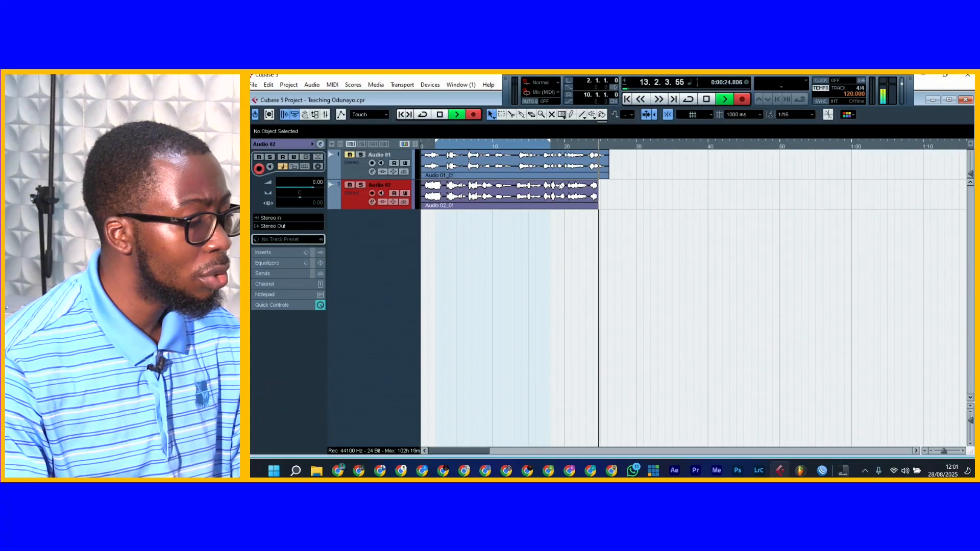
pyautogui.press('space')
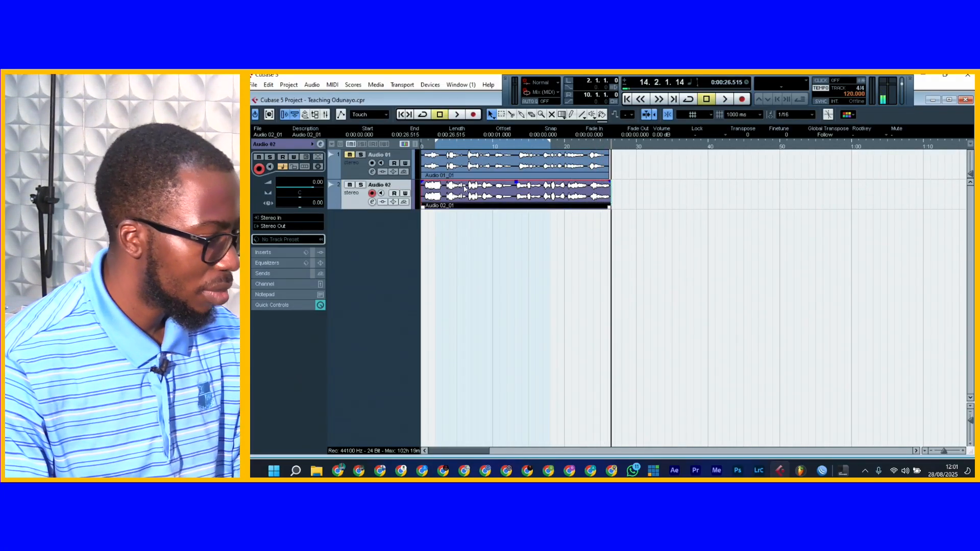
# - Add a third stereo audio track below Audio 02
pyautogui.rightClick(370, 238)
pyautogui.click(389, 243)
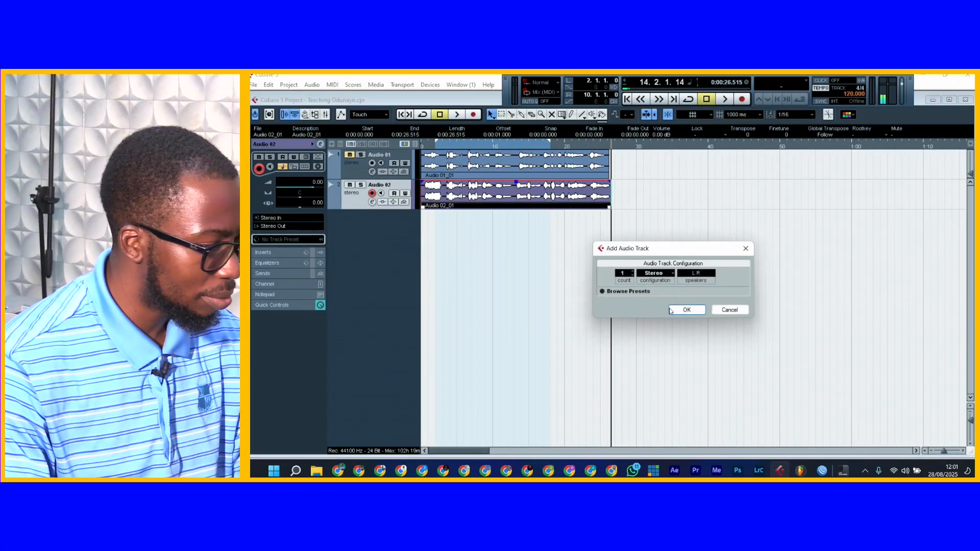
pyautogui.click(695, 310)
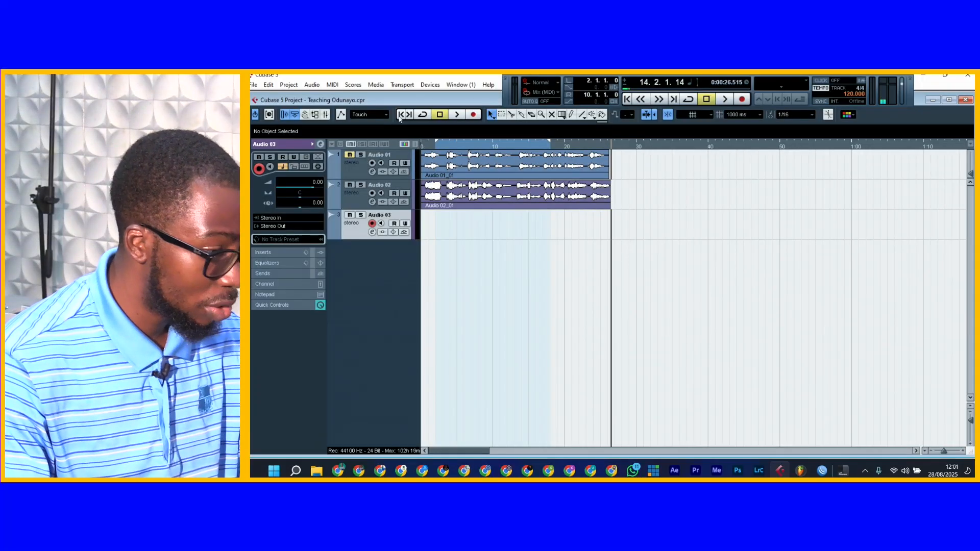
# - Record a microphone take on Audio 03 from the project start to about 27 seconds
pyautogui.click(401, 115)
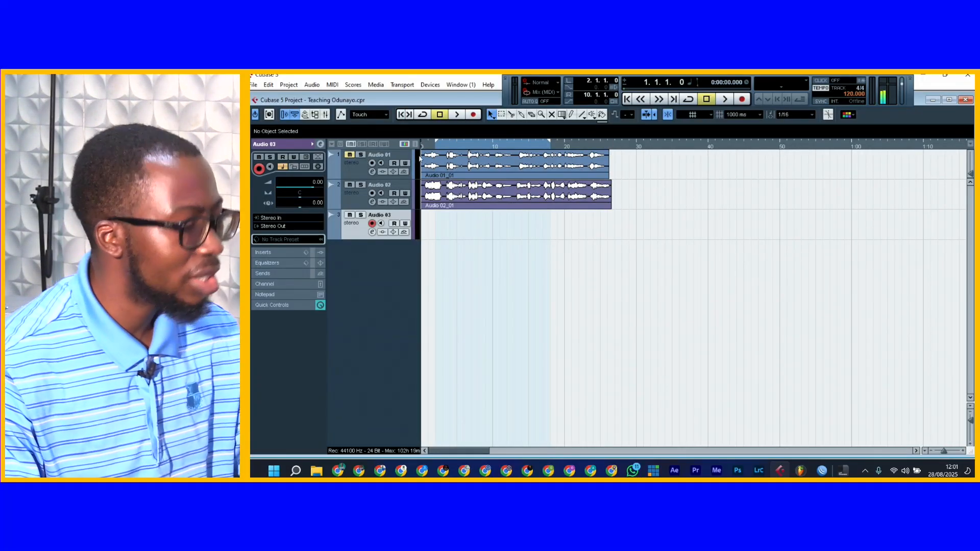
pyautogui.click(473, 114)
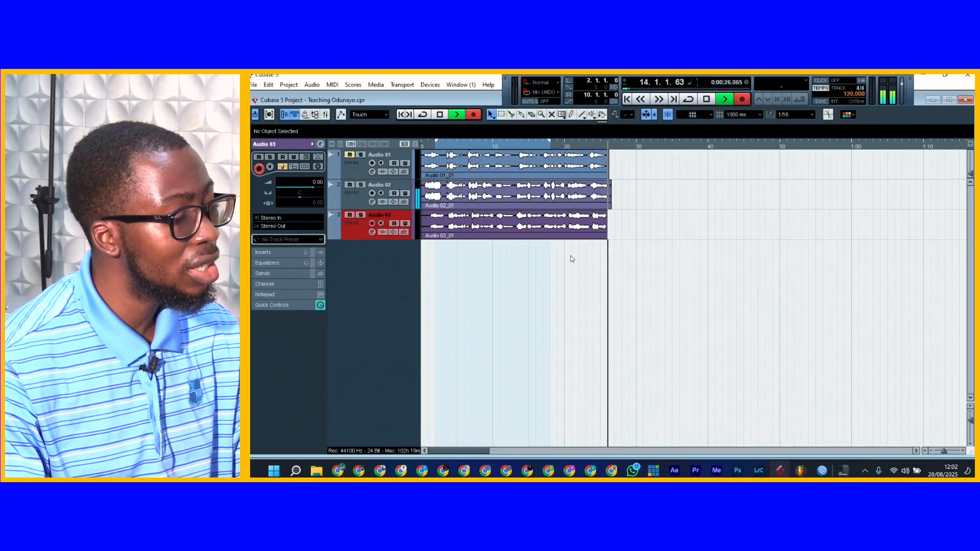
pyautogui.press('space')
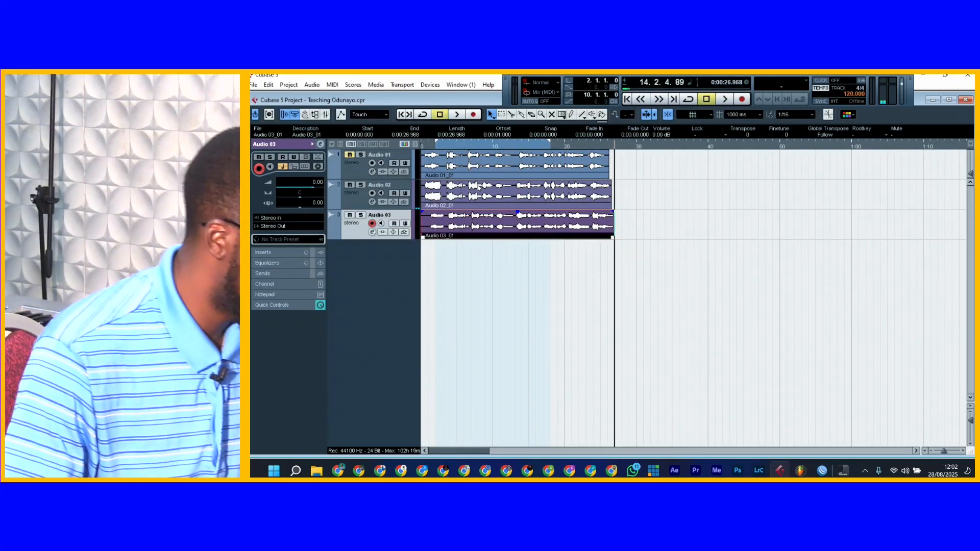
# - Play the takes from the 1-second mark to about 16.6 seconds, and mute Audio 02 and Audio 03
pyautogui.click(426, 145)
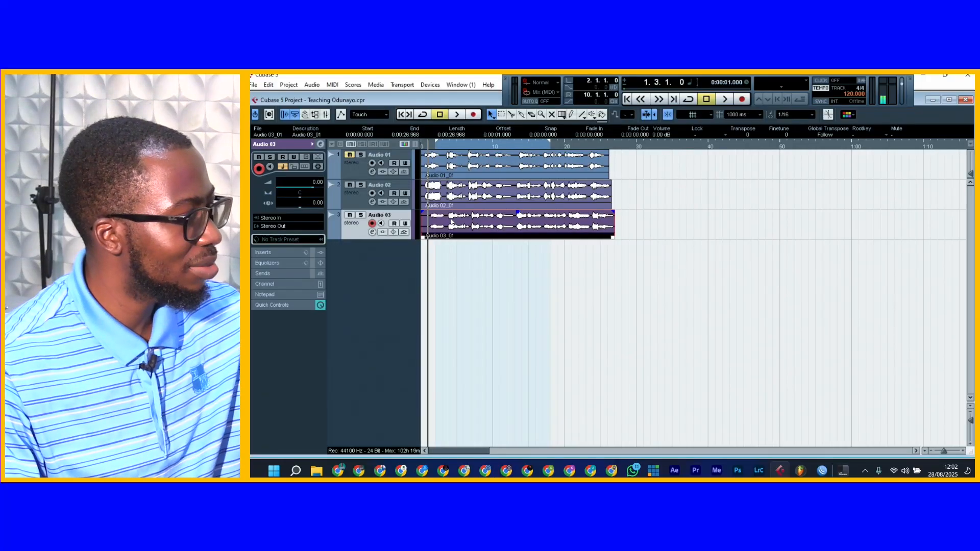
pyautogui.press('space')
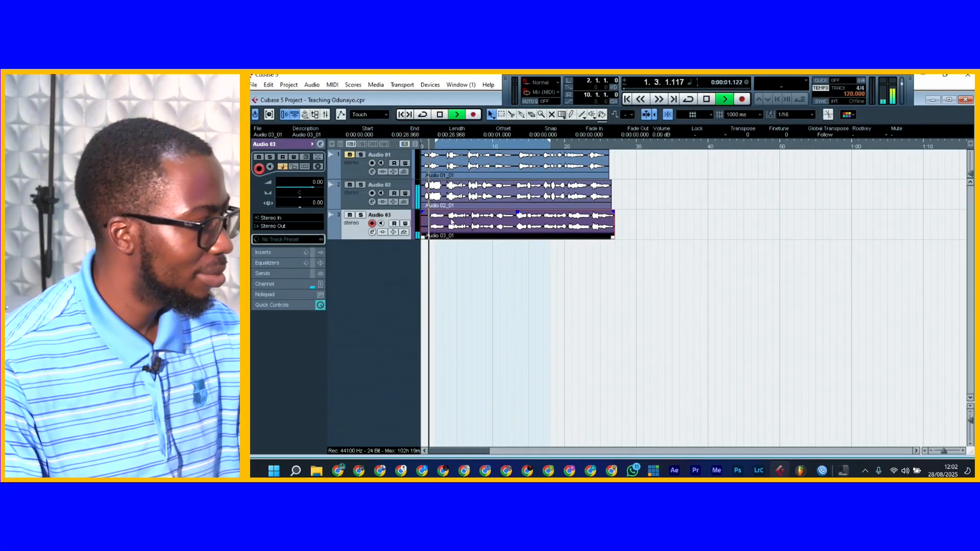
pyautogui.press('h')
pyautogui.press('h')
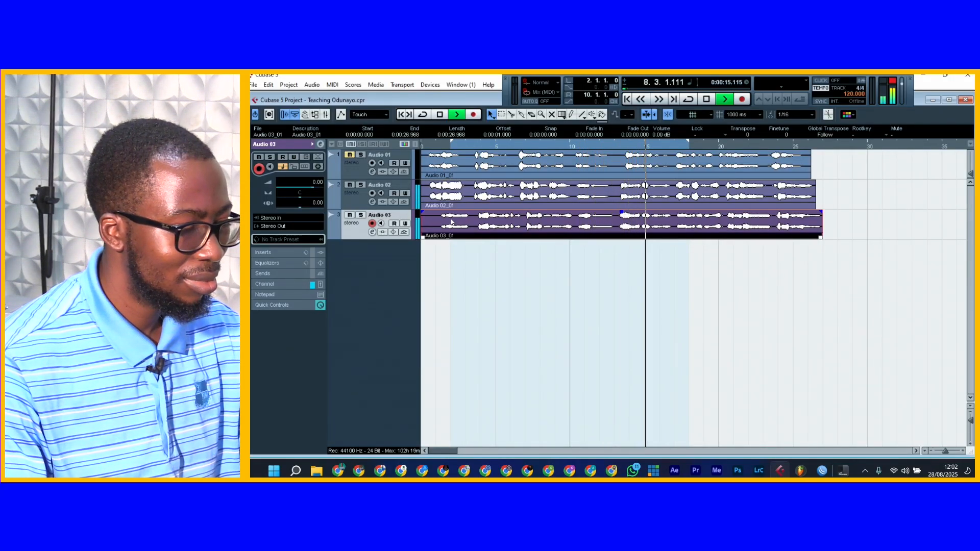
pyautogui.press('space')
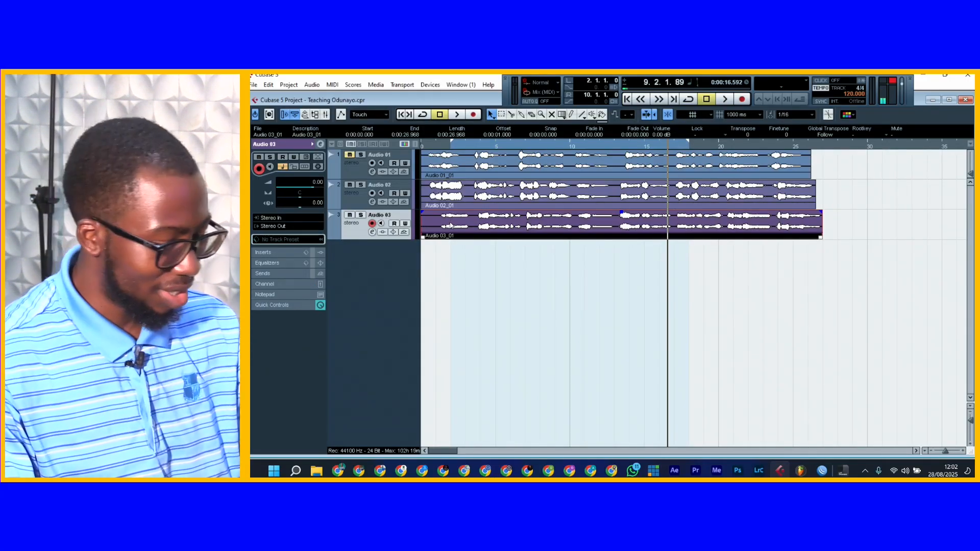
pyautogui.press('g')
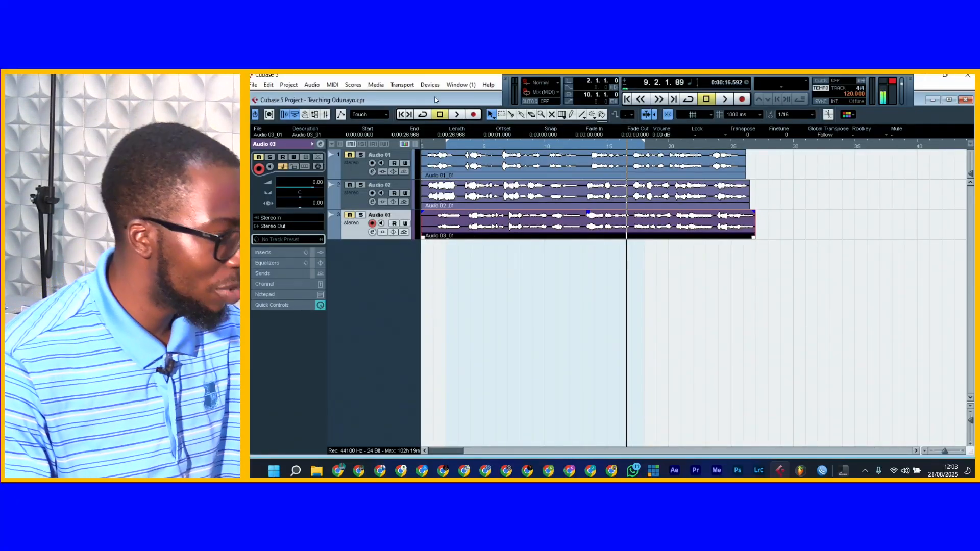
# - Switch the VST Audio System's ASIO driver to ASIO4ALL v2 in Device Setup and confirm the dialog
pyautogui.click(429, 85)
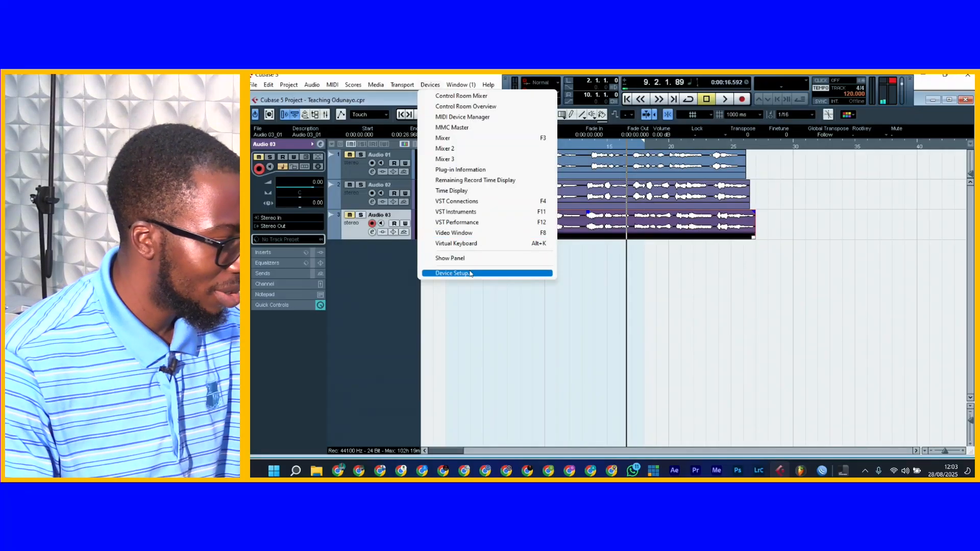
pyautogui.click(496, 275)
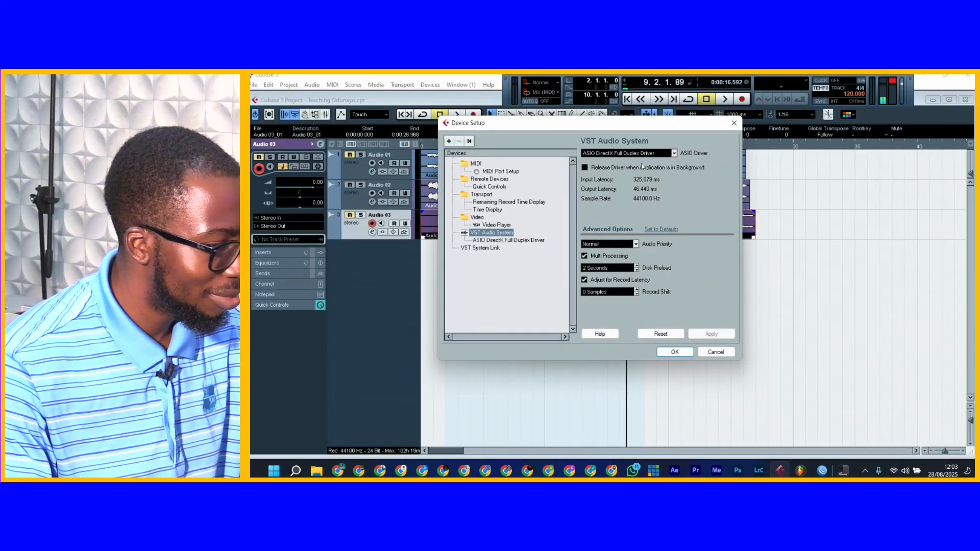
pyautogui.click(628, 153)
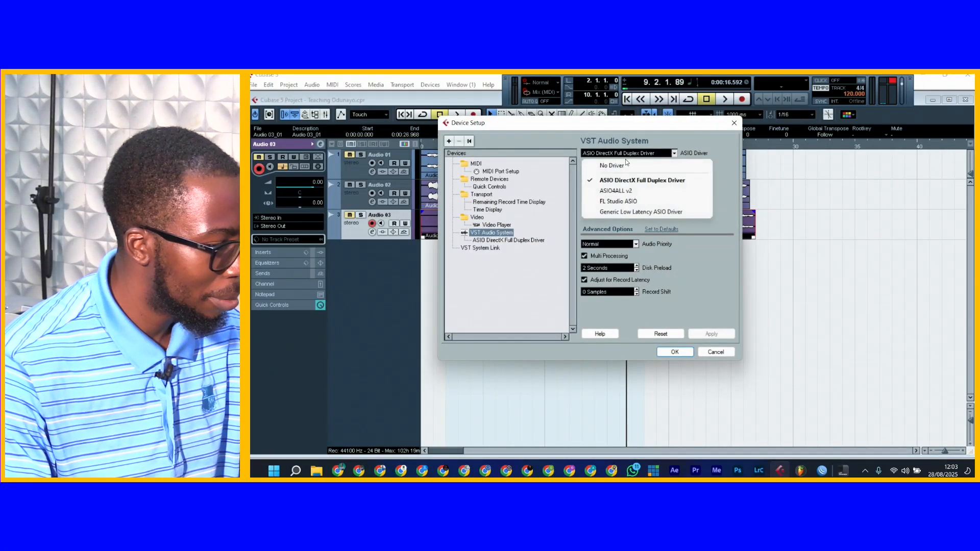
pyautogui.click(623, 195)
pyautogui.click(591, 302)
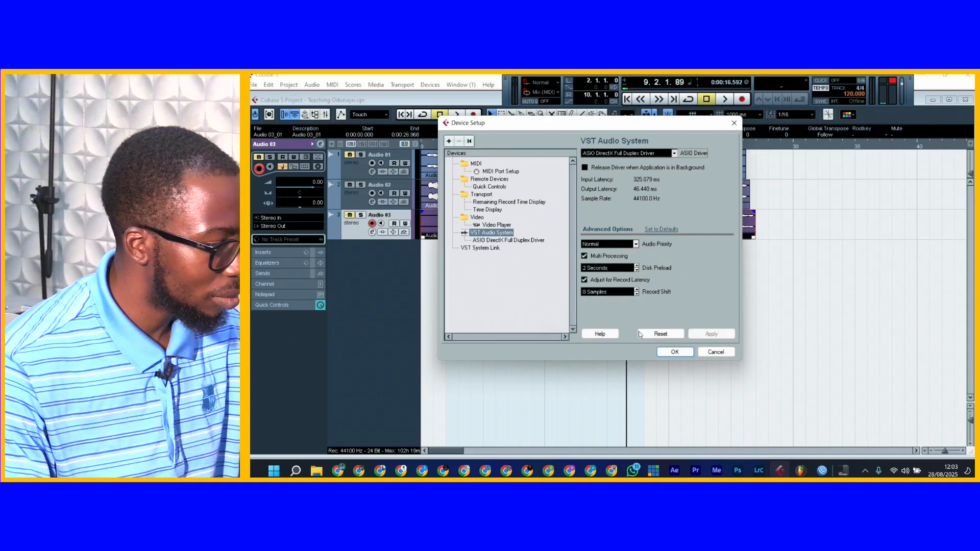
pyautogui.click(667, 354)
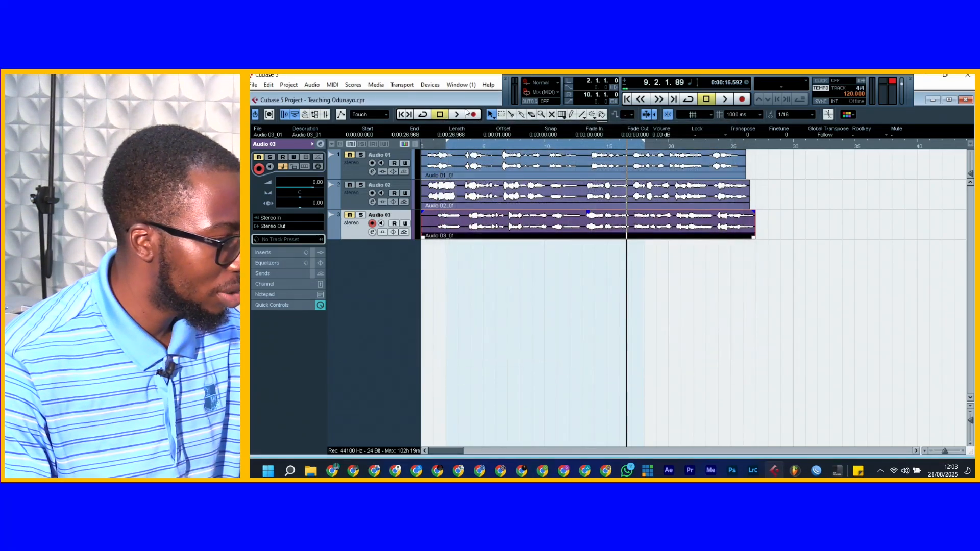
# - Assign ASIO4ALL v2 as the audio device for both the Stereo In and Stereo Out buses in VST Connections
pyautogui.click(430, 84)
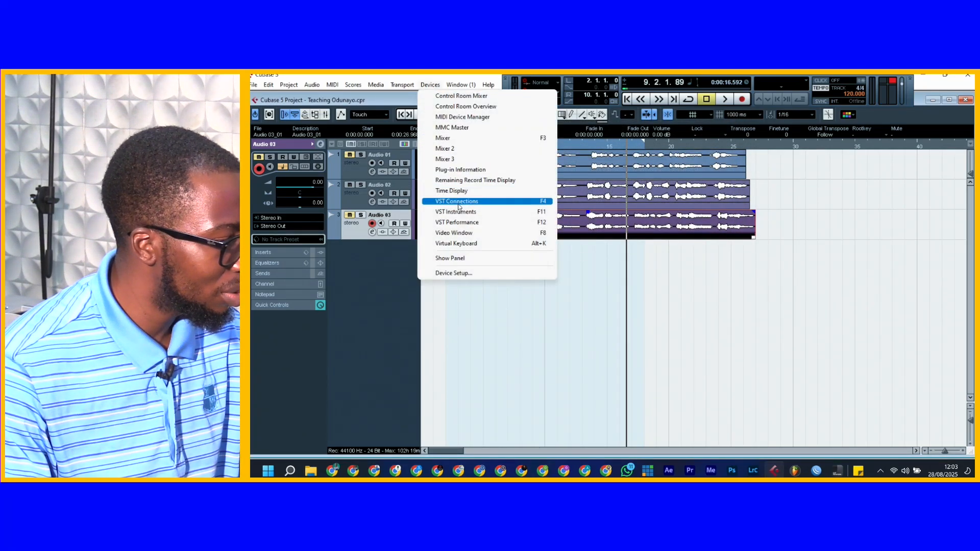
pyautogui.click(535, 198)
pyautogui.click(580, 210)
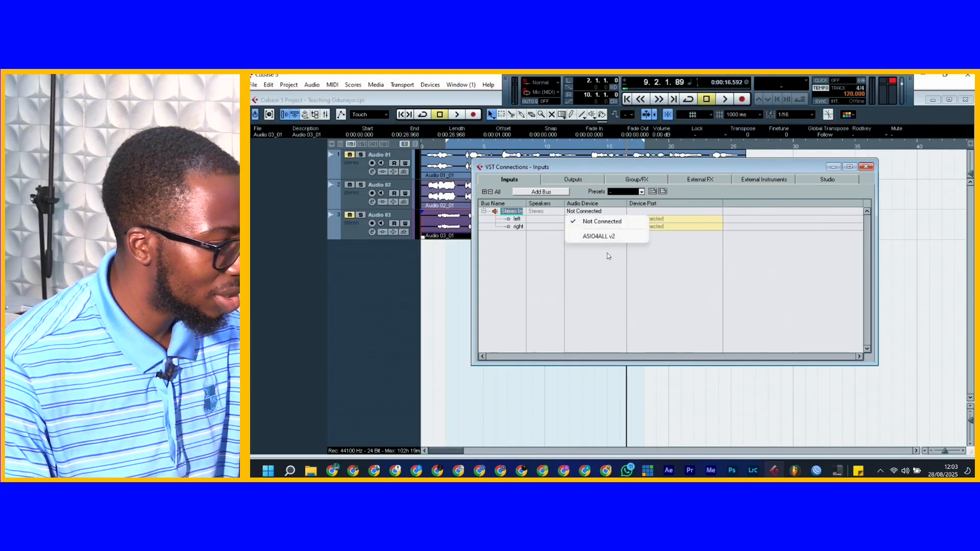
pyautogui.click(602, 236)
pyautogui.click(572, 179)
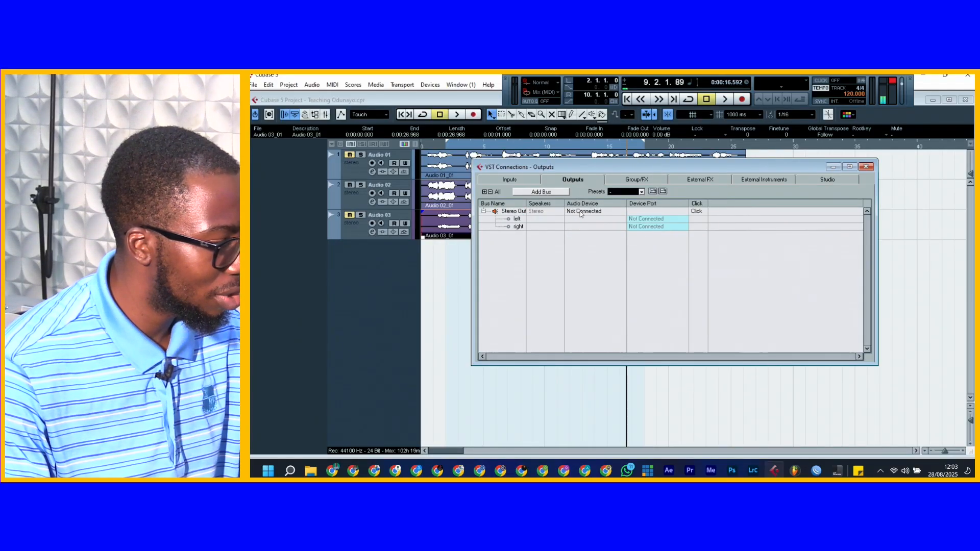
pyautogui.click(580, 212)
pyautogui.click(612, 236)
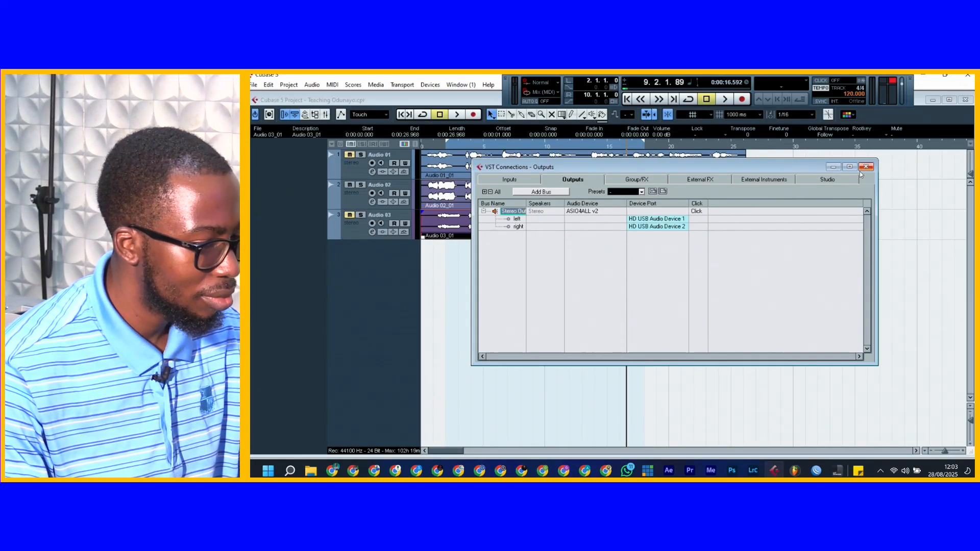
pyautogui.click(866, 167)
# - Add a fourth stereo audio track below Audio 03
pyautogui.click(351, 231)
pyautogui.rightClick(378, 259)
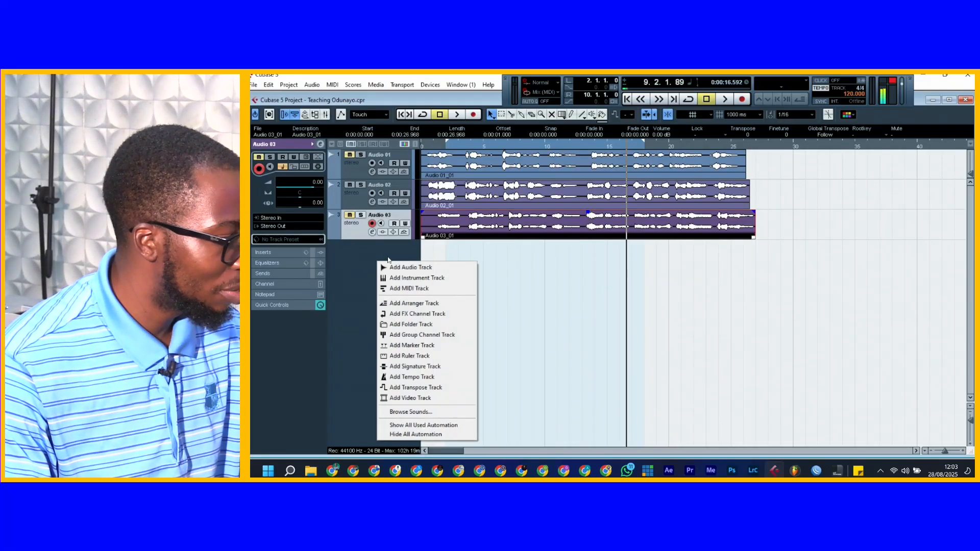
pyautogui.click(428, 267)
pyautogui.click(685, 309)
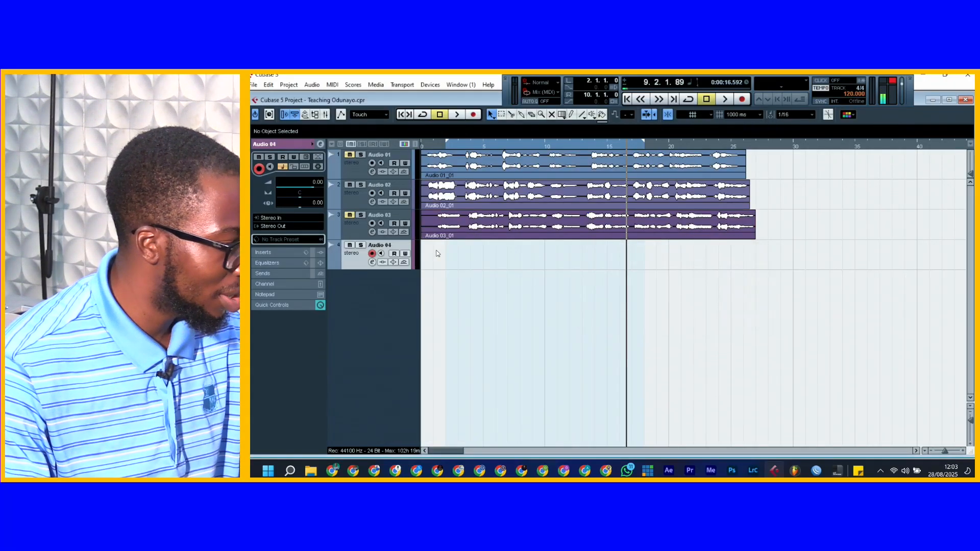
# - Record a microphone take on Audio 04 from the project start to about 26.5 seconds
pyautogui.click(400, 114)
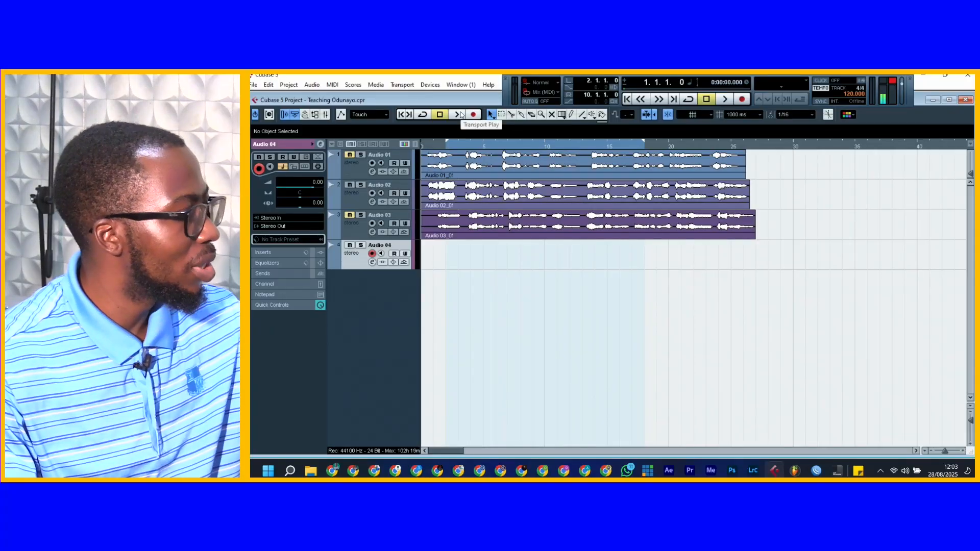
pyautogui.click(475, 116)
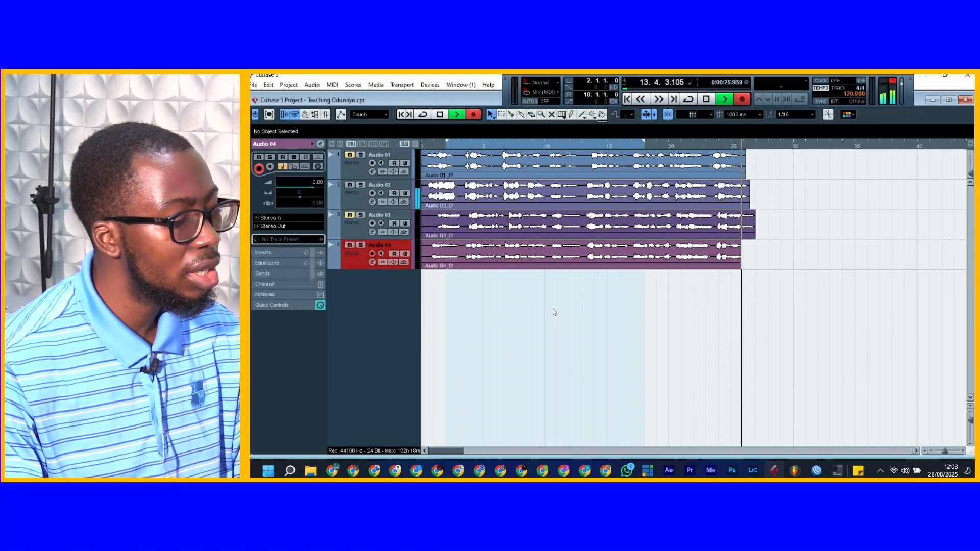
pyautogui.press('space')
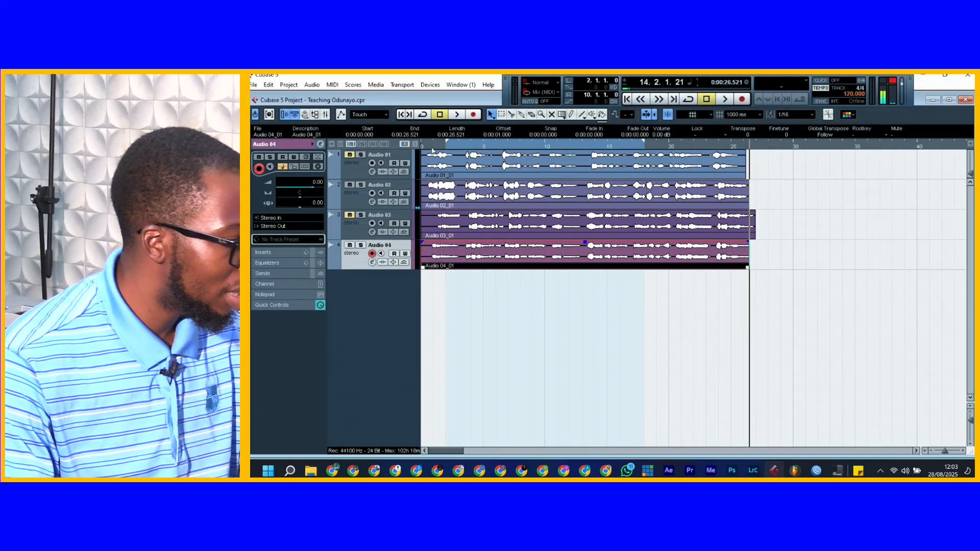
# - Play the unmuted takes from the project start to about 26.7 seconds
pyautogui.press('Home')
pyautogui.press('space')
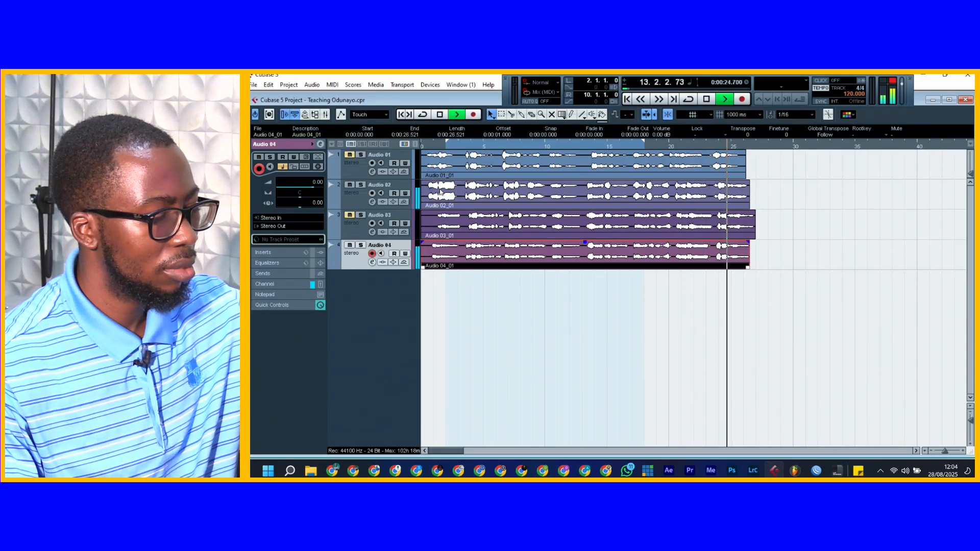
pyautogui.press('space')
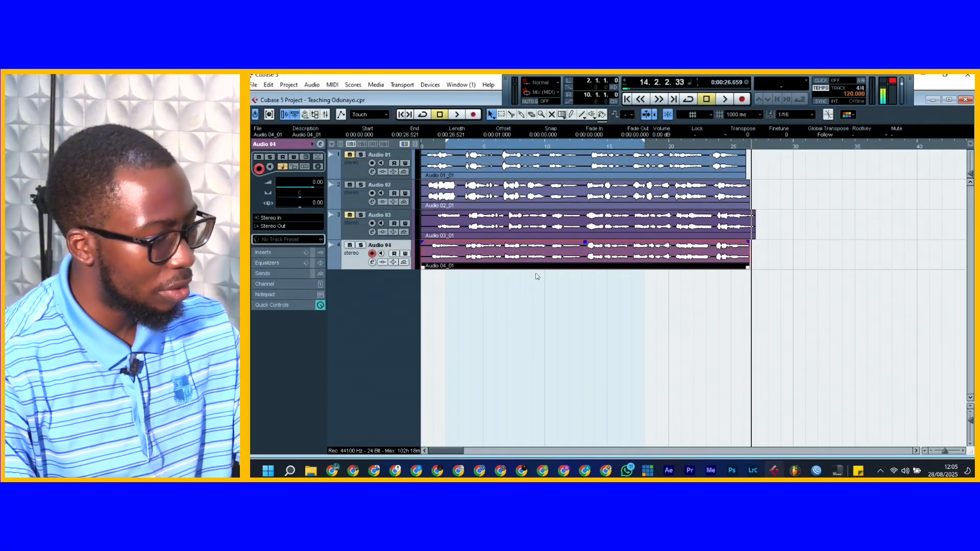
# - Set the ASIO4ALL v2 buffer size to 64 and play the takes from the project start to about 2.5 seconds
pyautogui.click(428, 85)
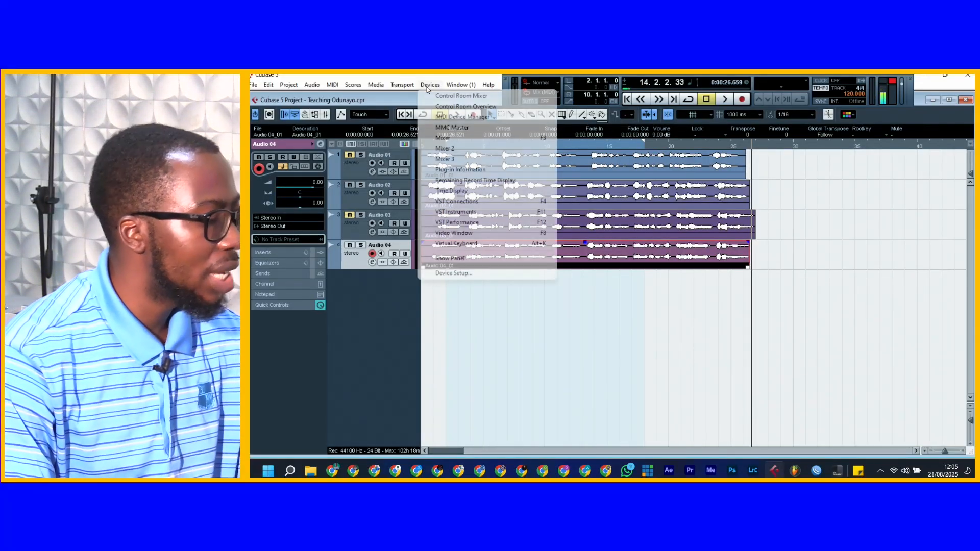
pyautogui.click(492, 273)
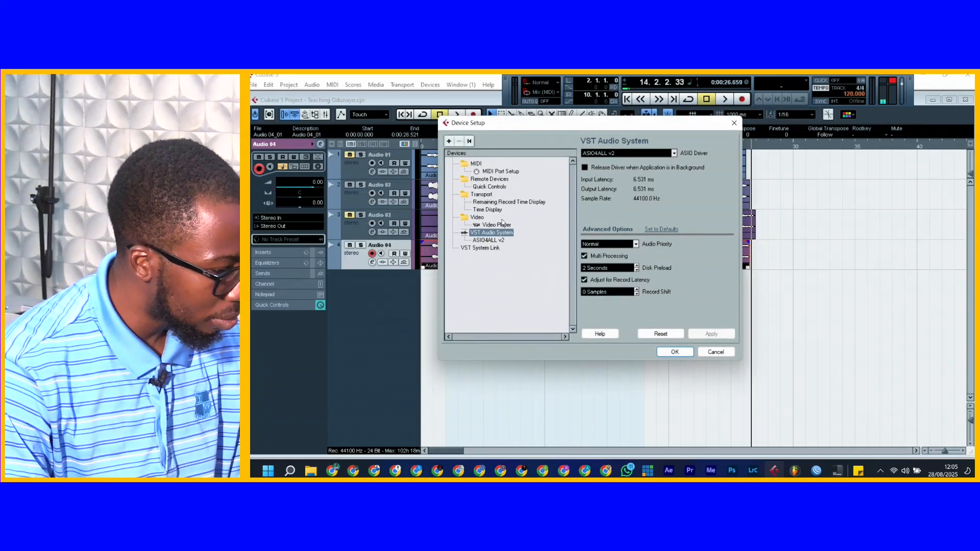
pyautogui.click(491, 239)
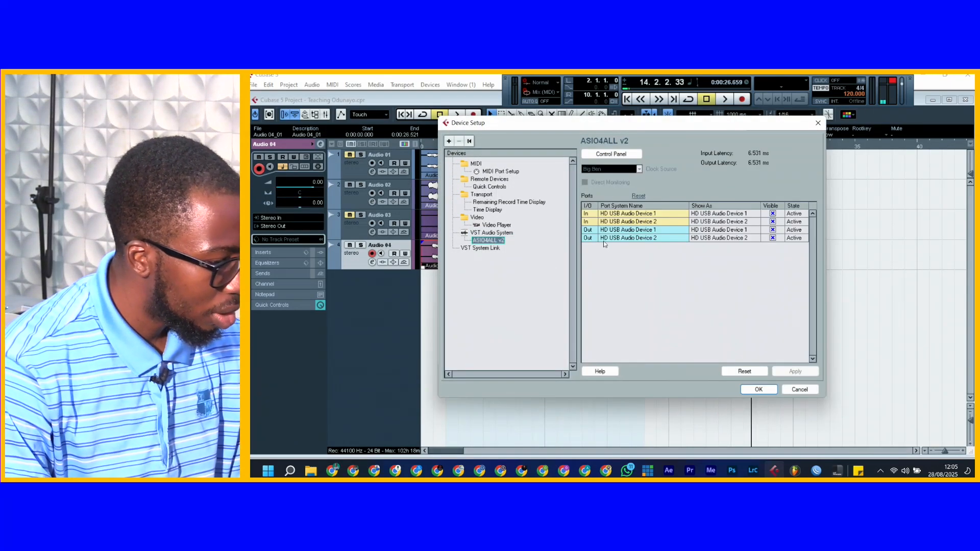
pyautogui.click(611, 154)
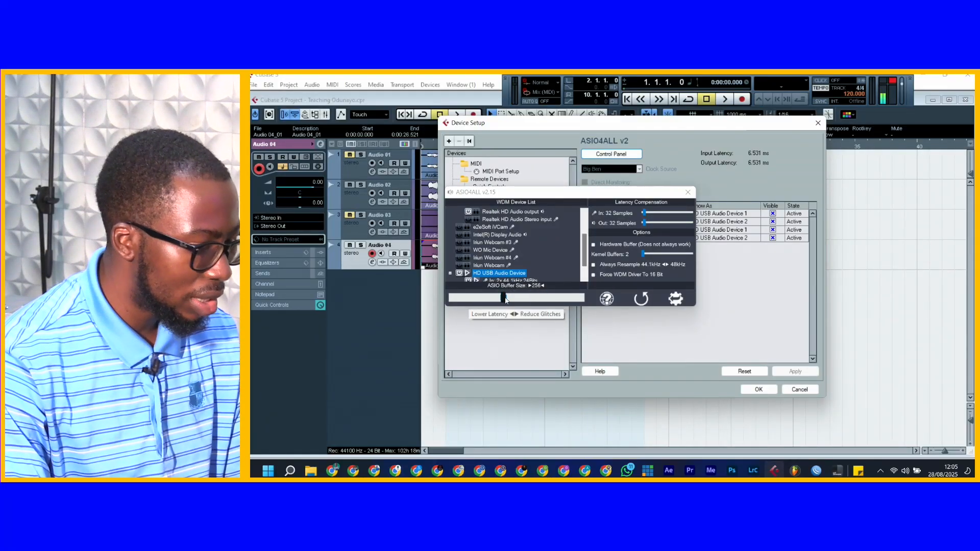
pyautogui.click(505, 298)
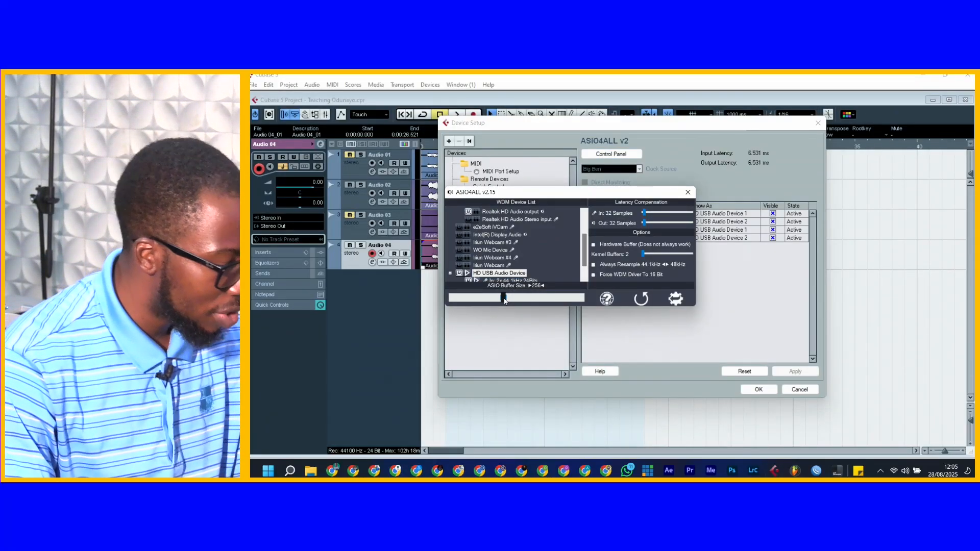
pyautogui.moveTo(504, 301); pyautogui.dragTo(450, 303)
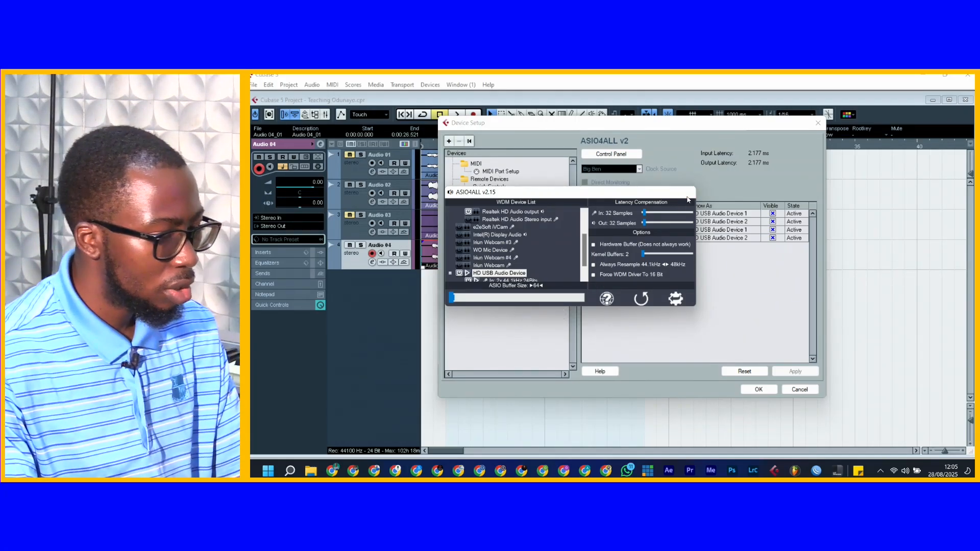
pyautogui.click(688, 192)
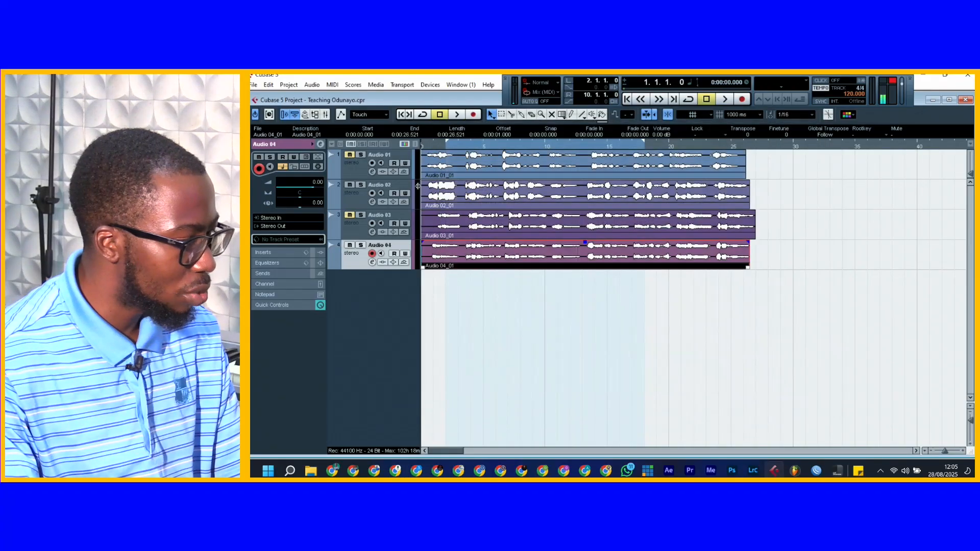
pyautogui.press('space')
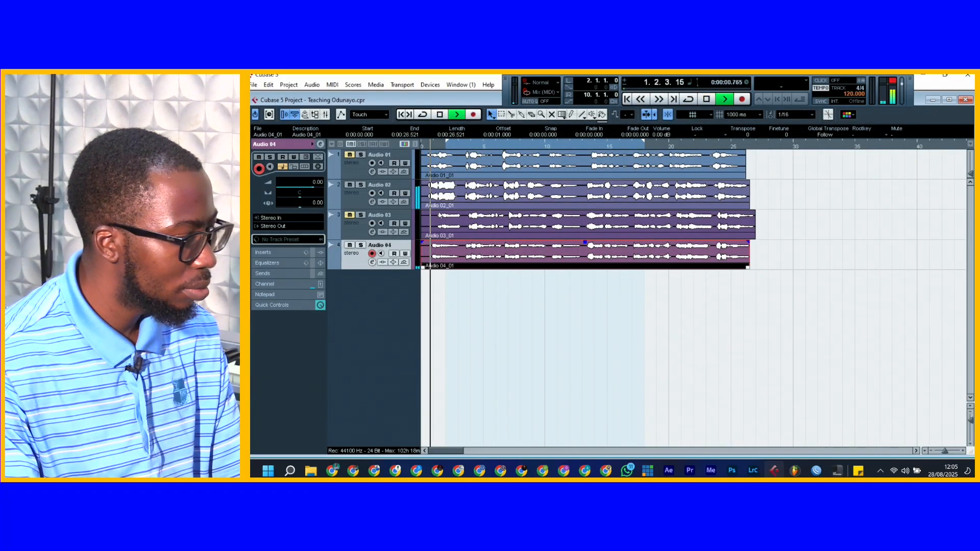
pyautogui.press('space')
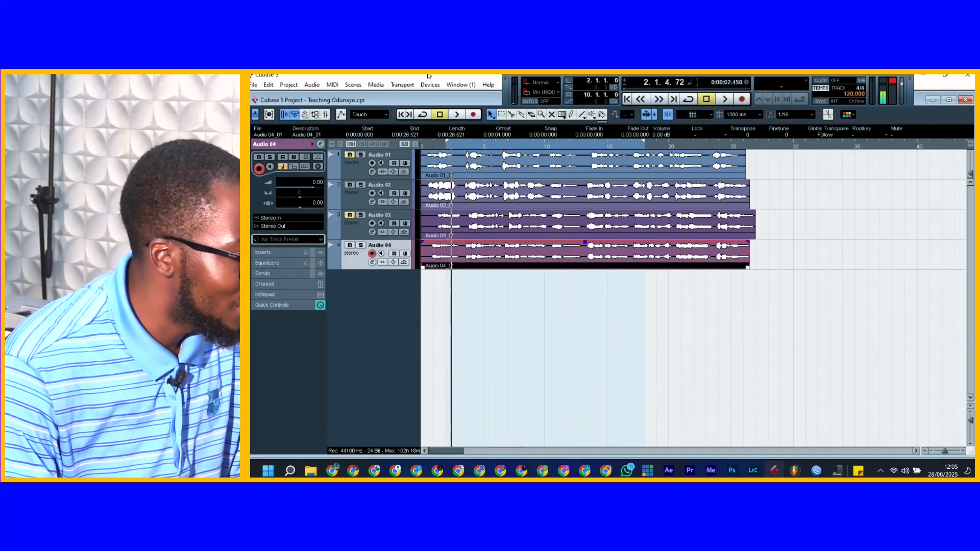
# - Set the ASIO4ALL v2 buffer size to 256 and close Device Setup
pyautogui.click(423, 85)
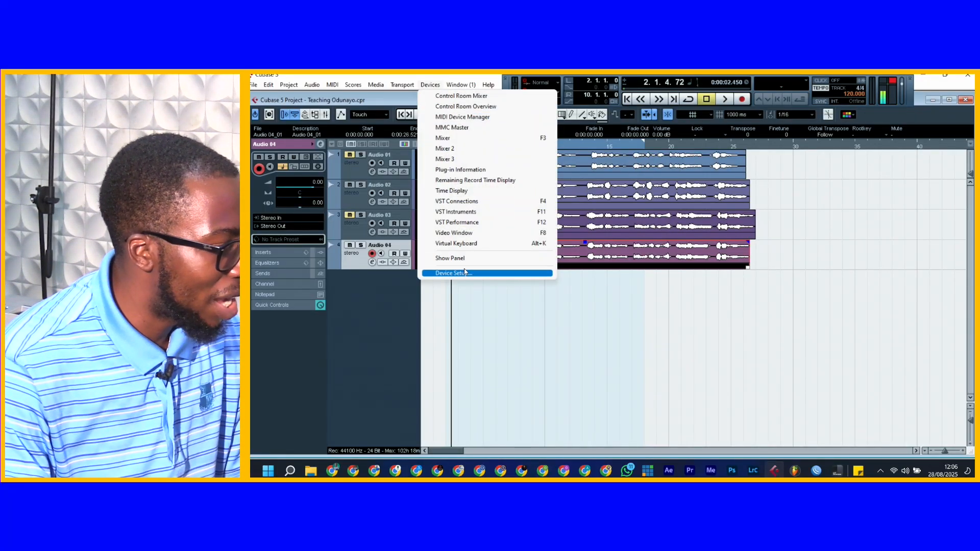
pyautogui.click(452, 273)
pyautogui.click(612, 154)
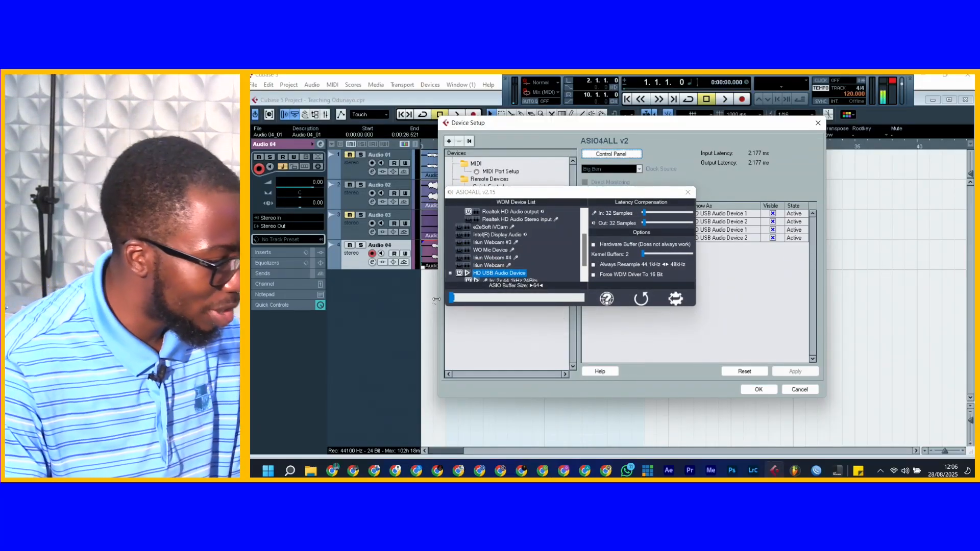
pyautogui.moveTo(452, 297); pyautogui.dragTo(503, 301)
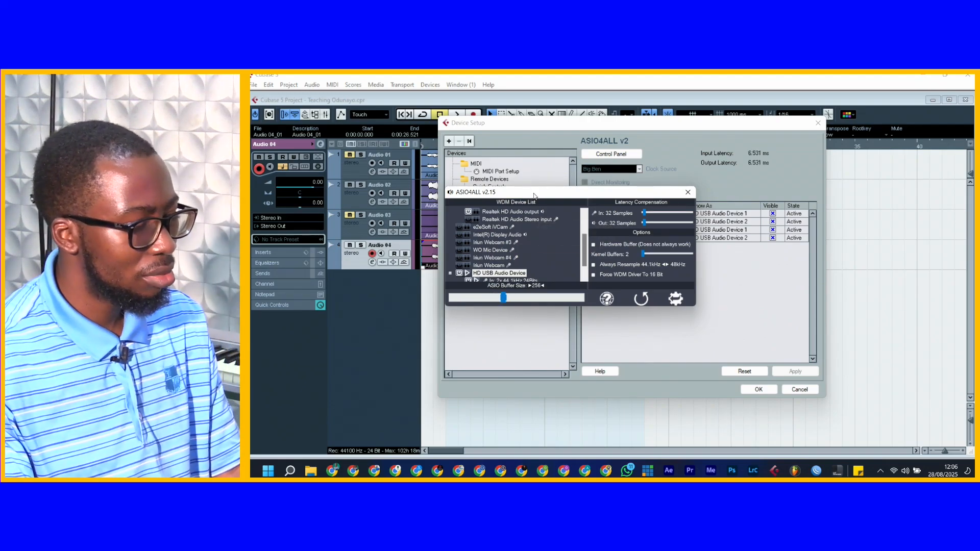
pyautogui.click(687, 192)
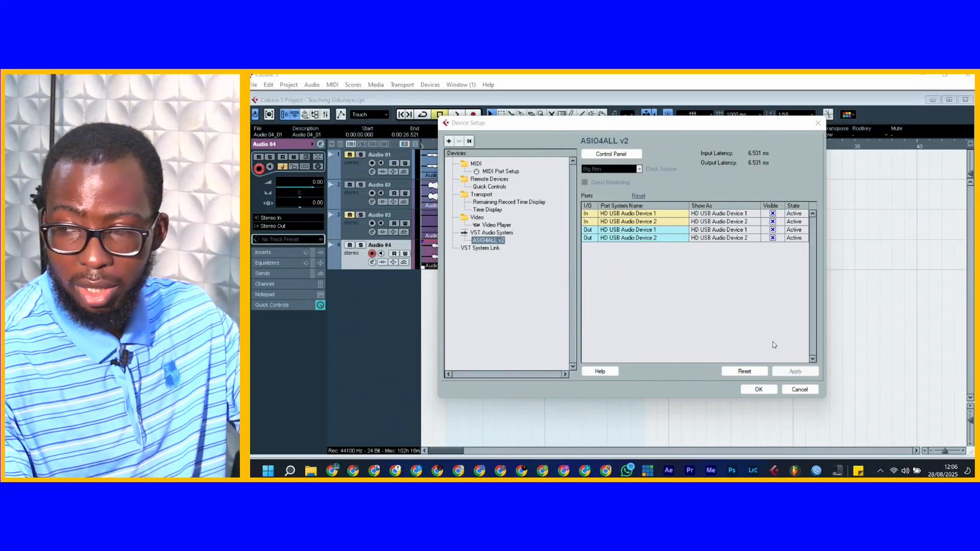
pyautogui.click(800, 391)
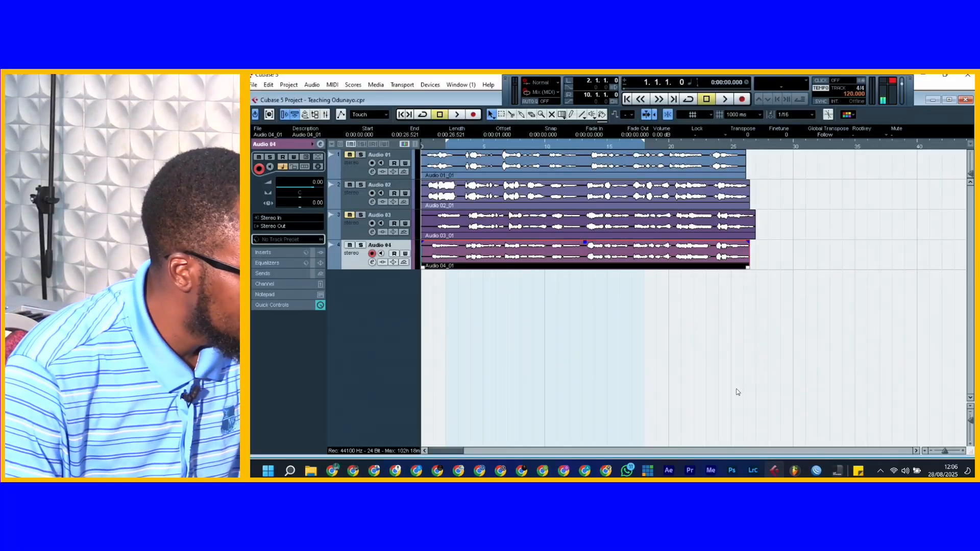
# - Review the VST Audio System and ASIO4ALL v2 pages in Device Setup, including the available ASIO drivers, and close the dialog
pyautogui.press('g')
pyautogui.press('g')
pyautogui.press('g')
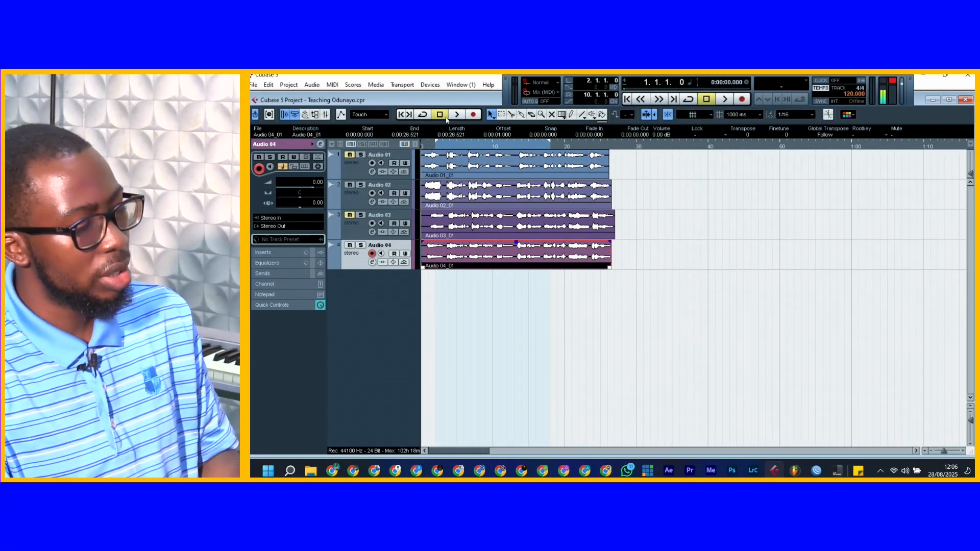
pyautogui.click(430, 87)
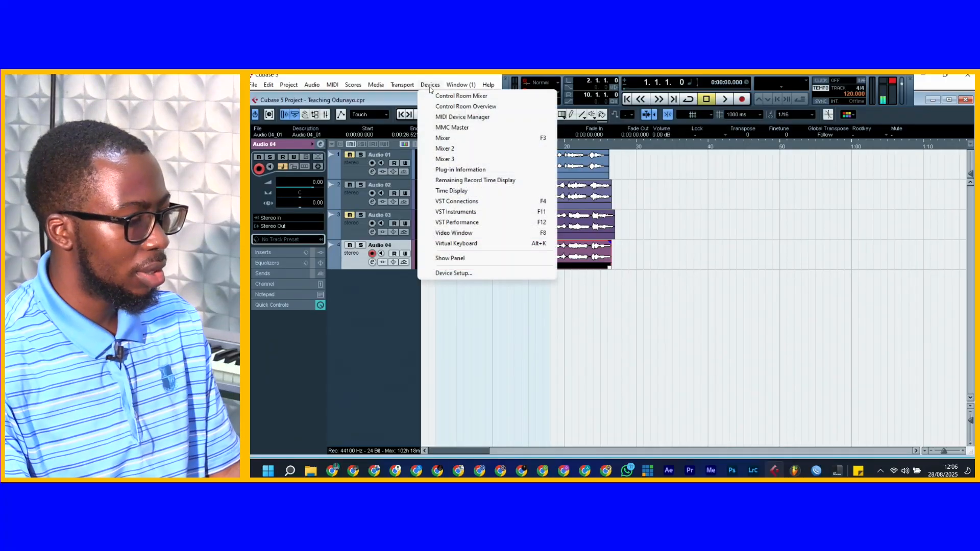
pyautogui.click(454, 273)
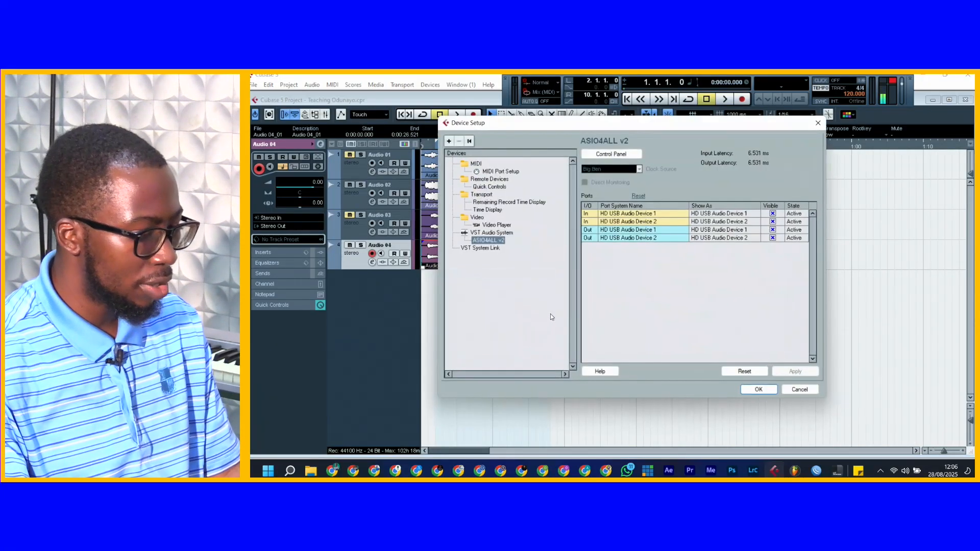
pyautogui.click(500, 232)
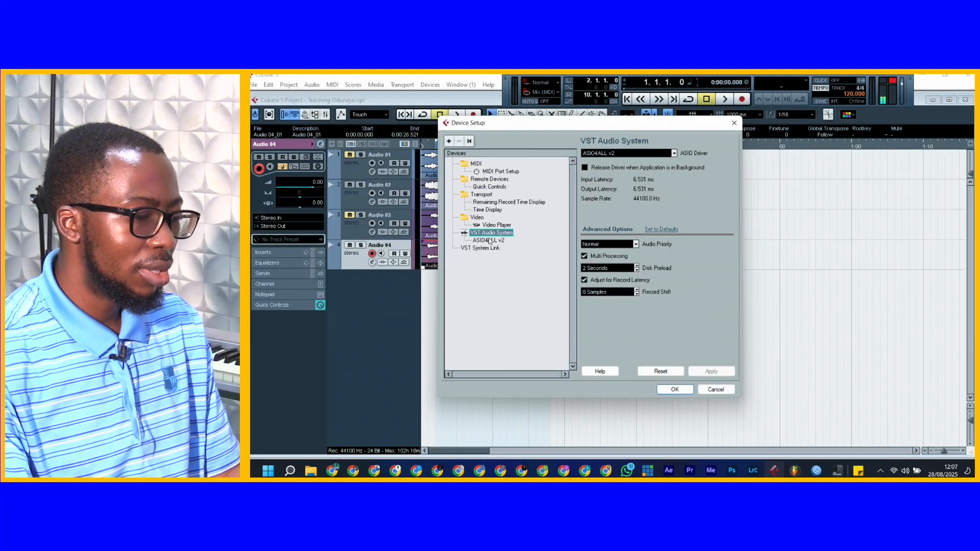
pyautogui.click(499, 241)
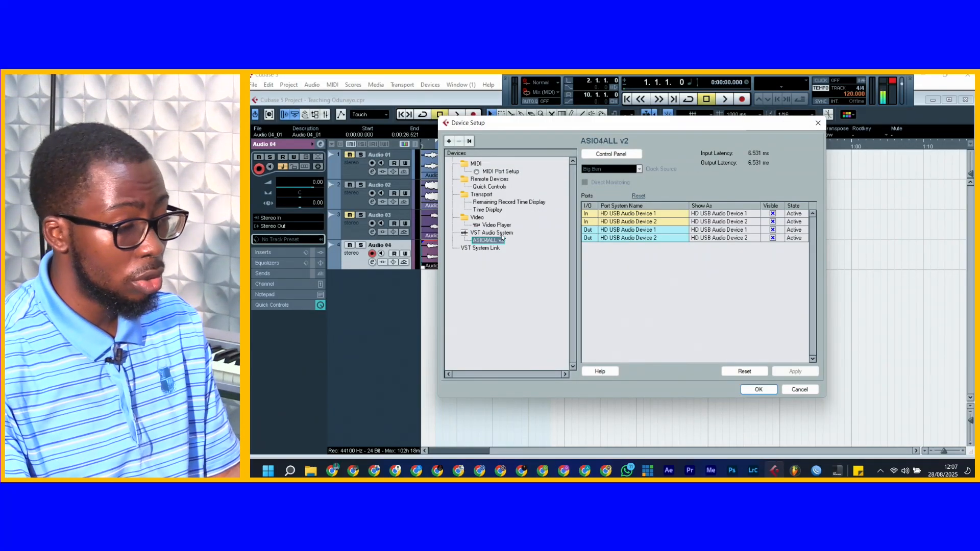
pyautogui.click(502, 234)
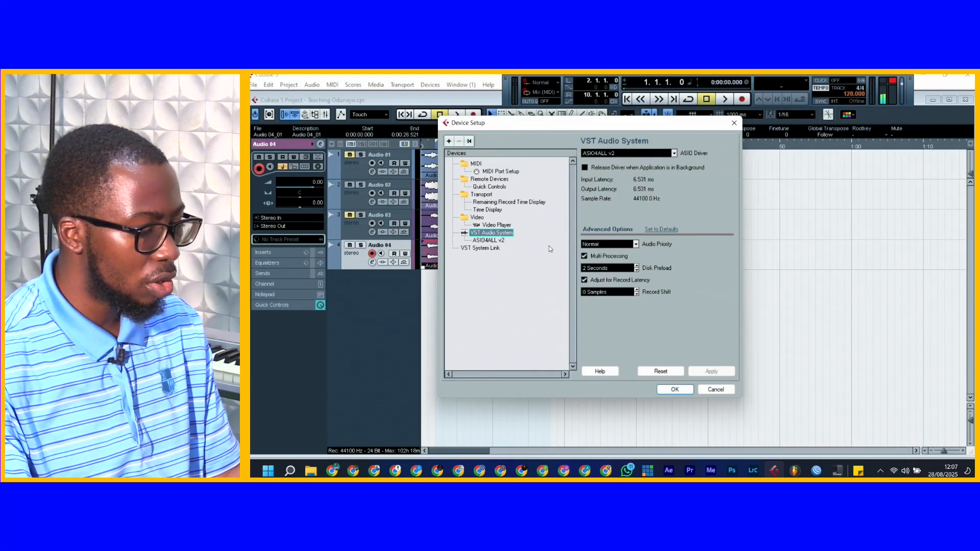
pyautogui.click(673, 154)
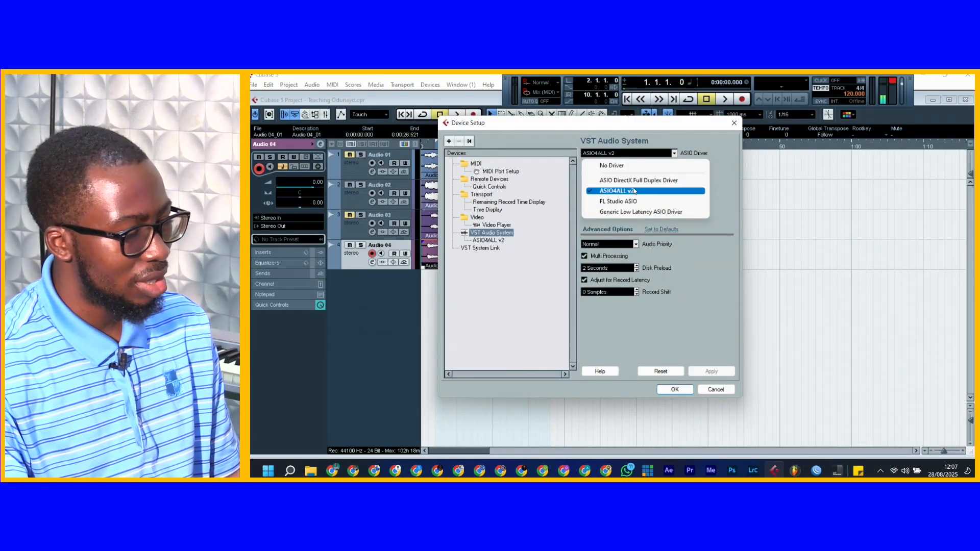
pyautogui.click(703, 241)
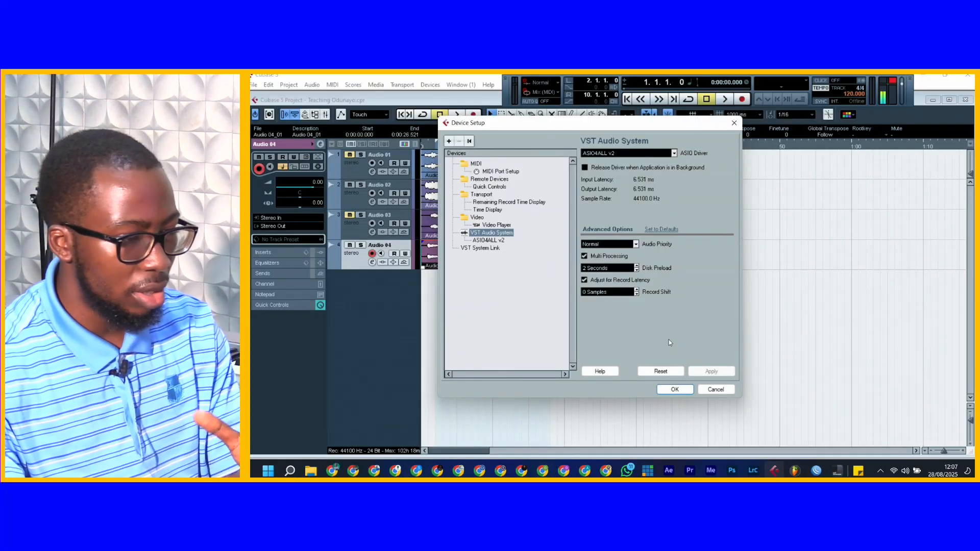
pyautogui.click(685, 391)
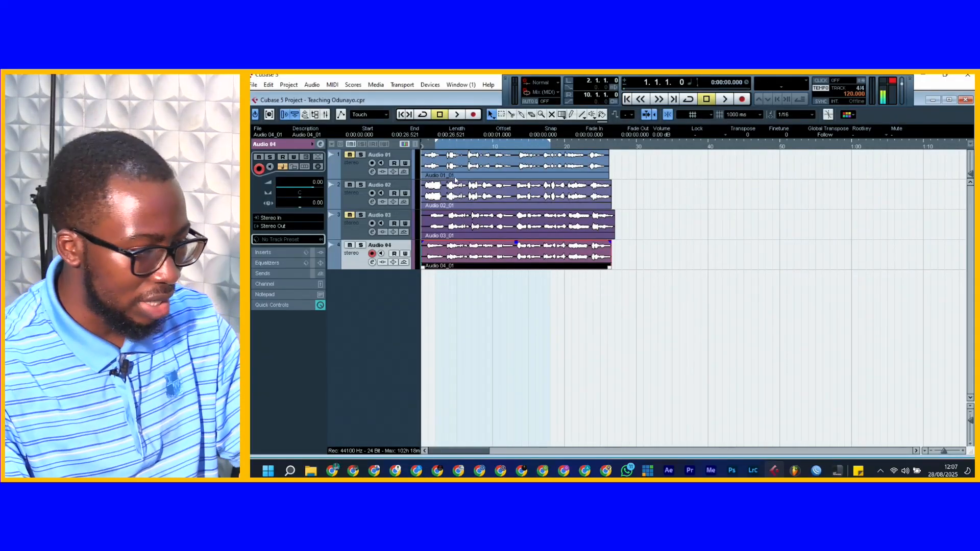
# - Remove the Stereo In bus from the inputs in VST Connections, even though the project uses it
pyautogui.click(431, 85)
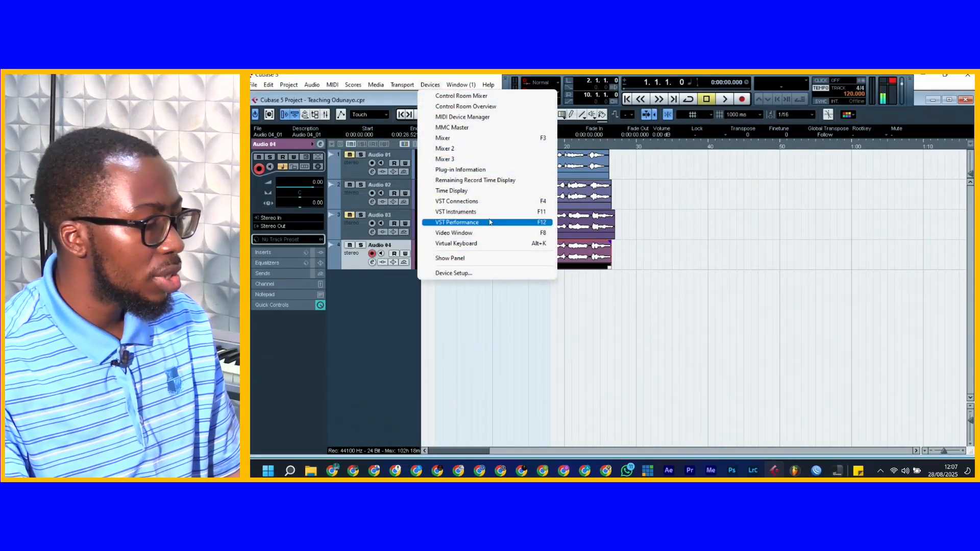
pyautogui.click(491, 204)
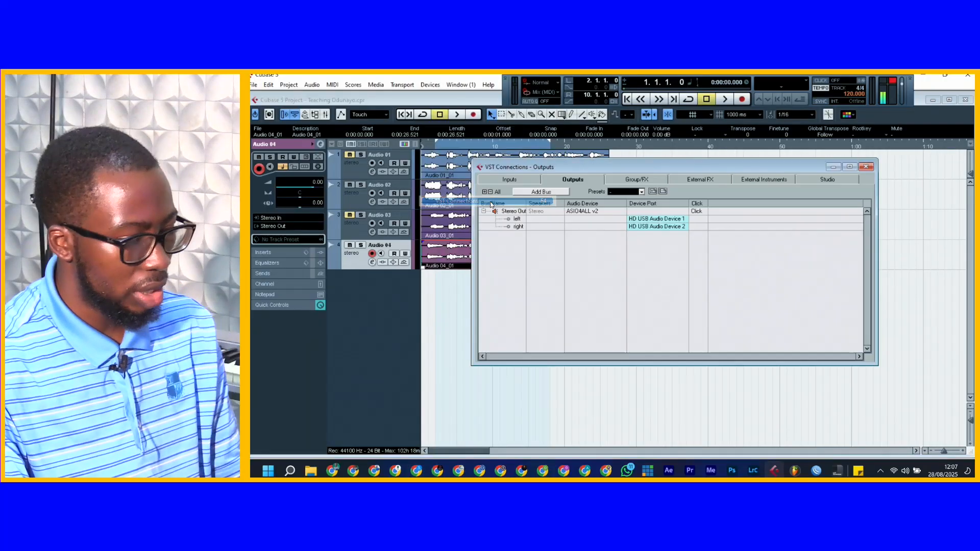
pyautogui.click(524, 181)
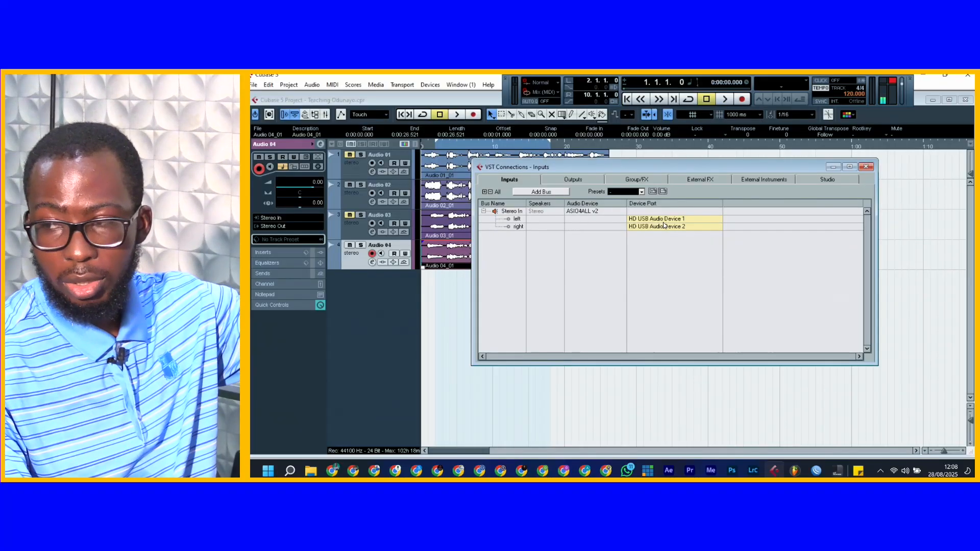
pyautogui.rightClick(513, 212)
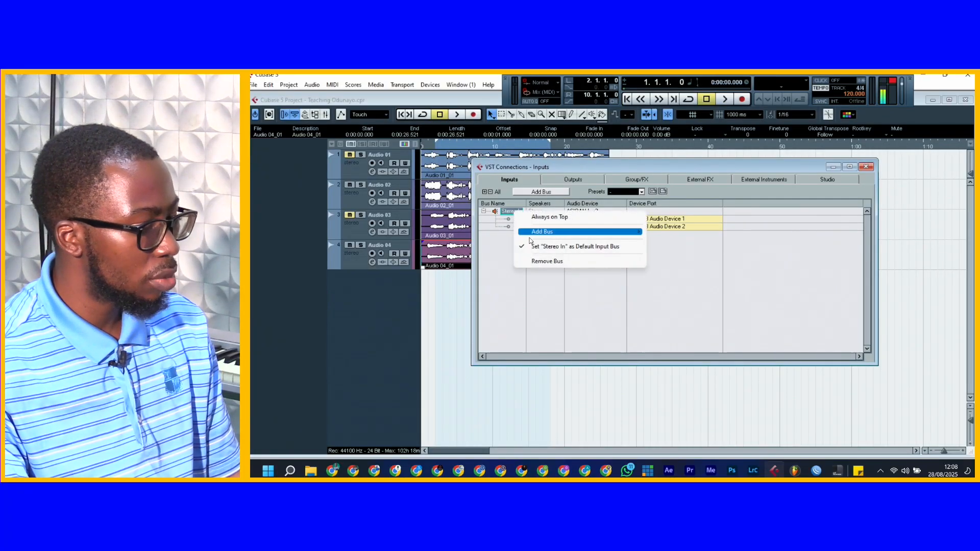
pyautogui.click(539, 261)
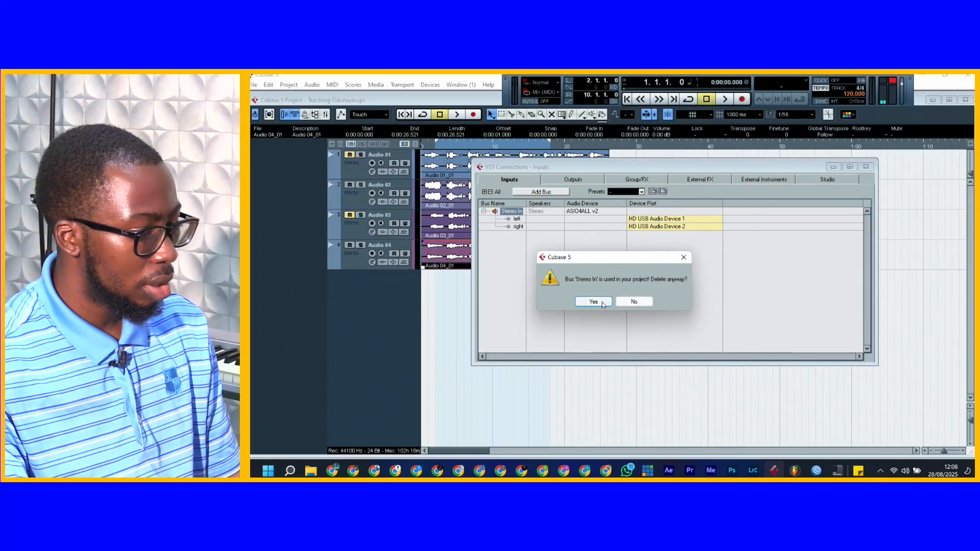
pyautogui.click(591, 301)
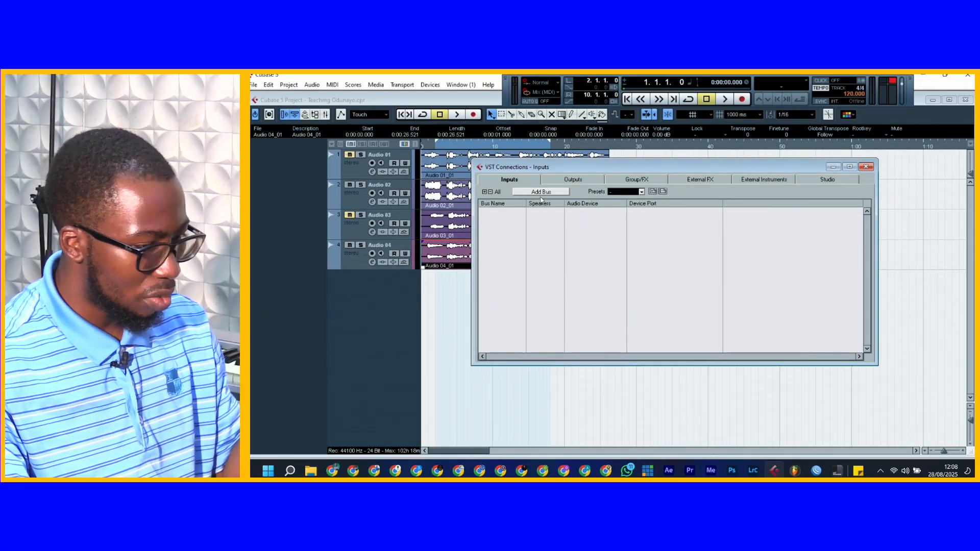
# - Add two mono input buses and close VST Connections
pyautogui.click(541, 191)
pyautogui.click(603, 270)
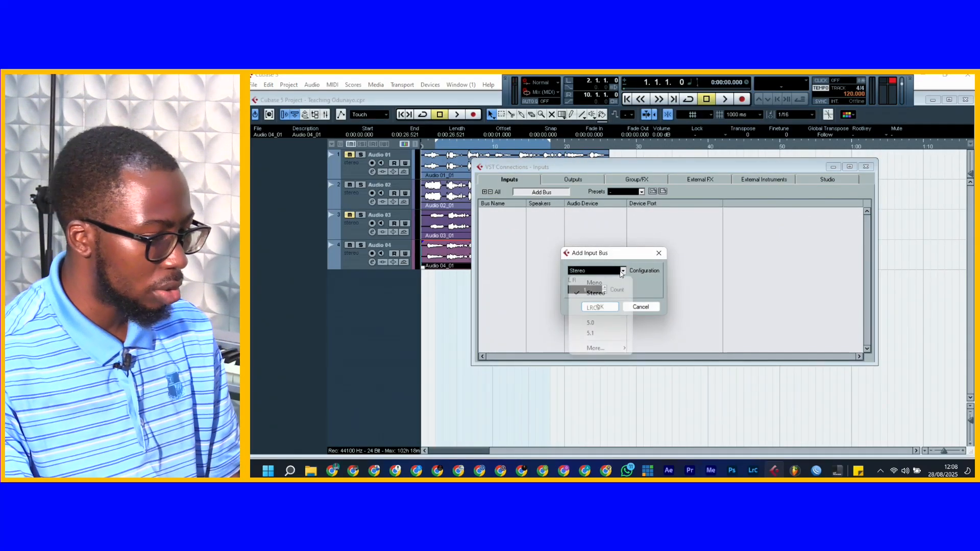
pyautogui.click(604, 283)
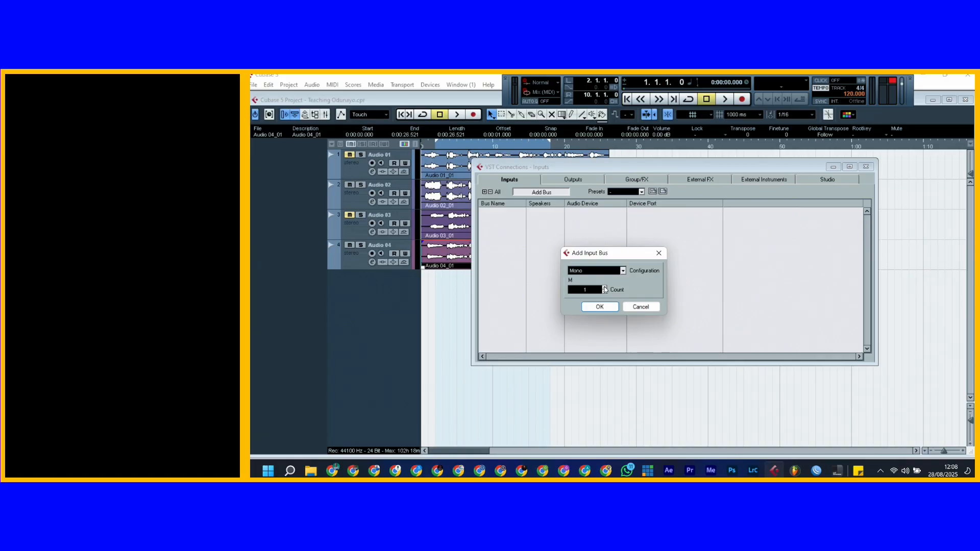
pyautogui.click(604, 287)
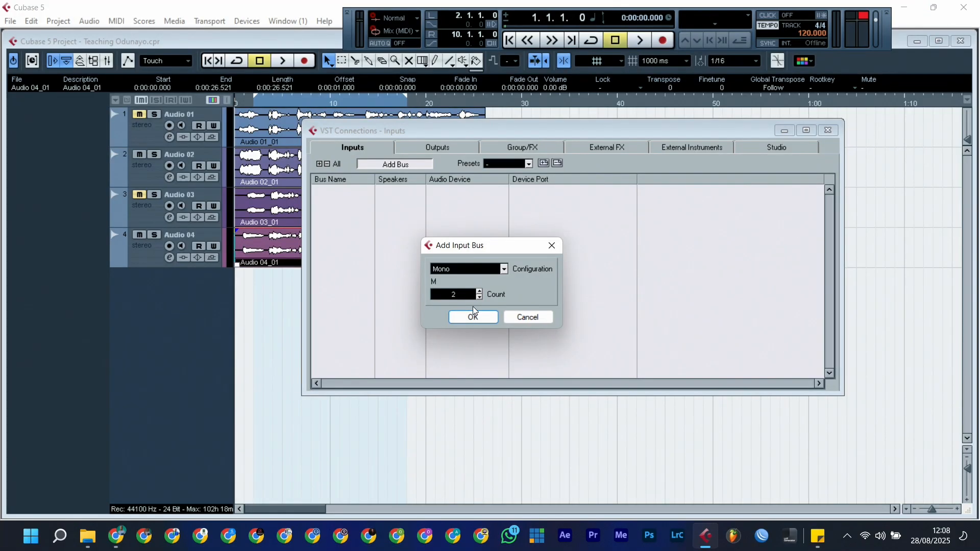
pyautogui.click(479, 320)
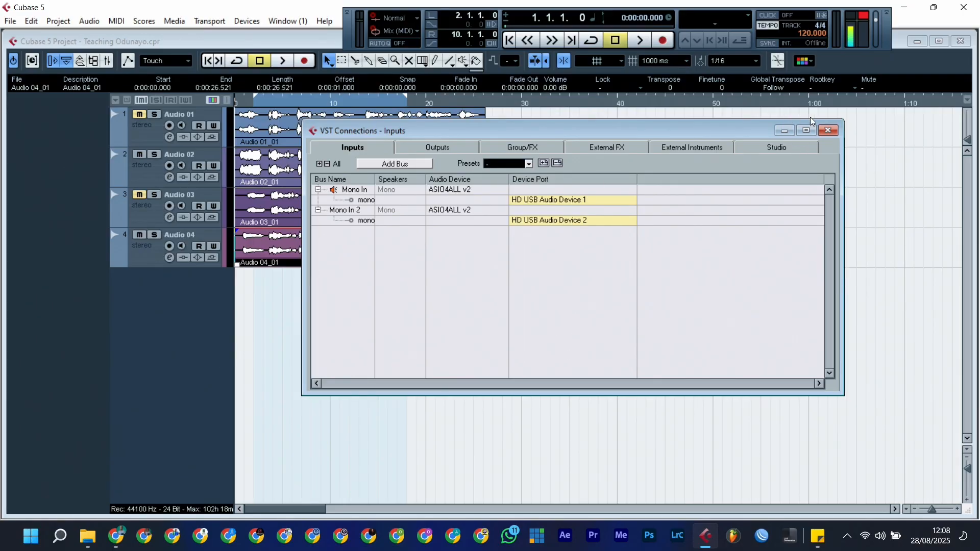
pyautogui.click(829, 130)
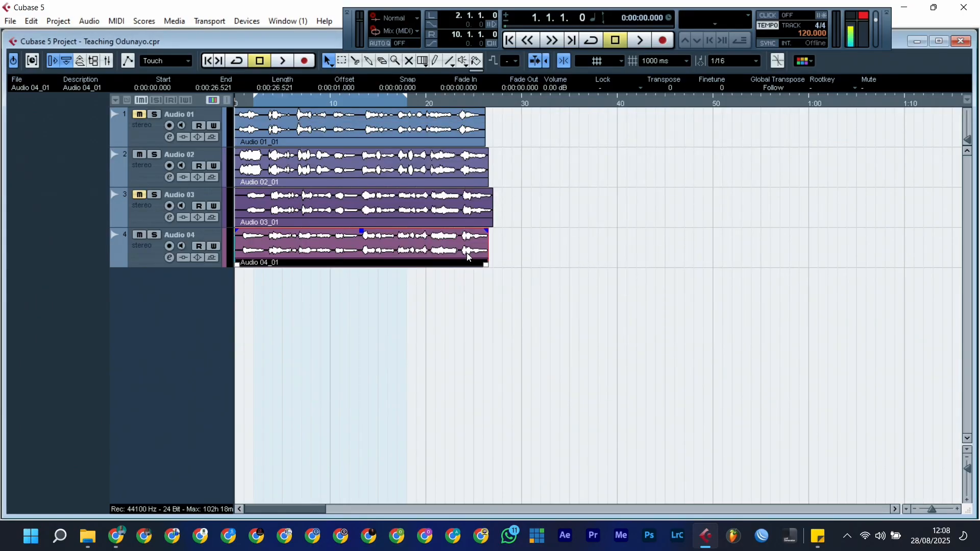
# - Add two mono audio tracks below Audio 04
pyautogui.click(143, 251)
pyautogui.rightClick(157, 295)
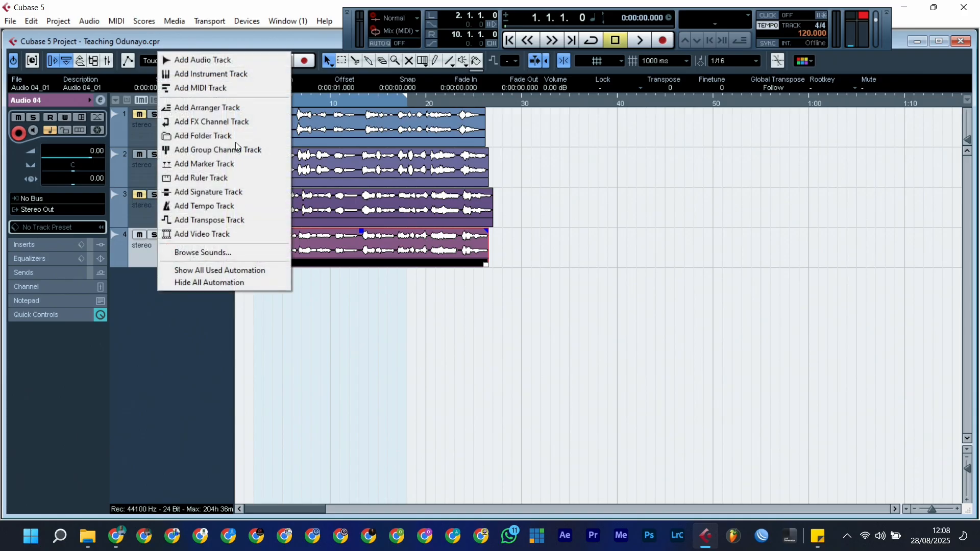
pyautogui.click(229, 61)
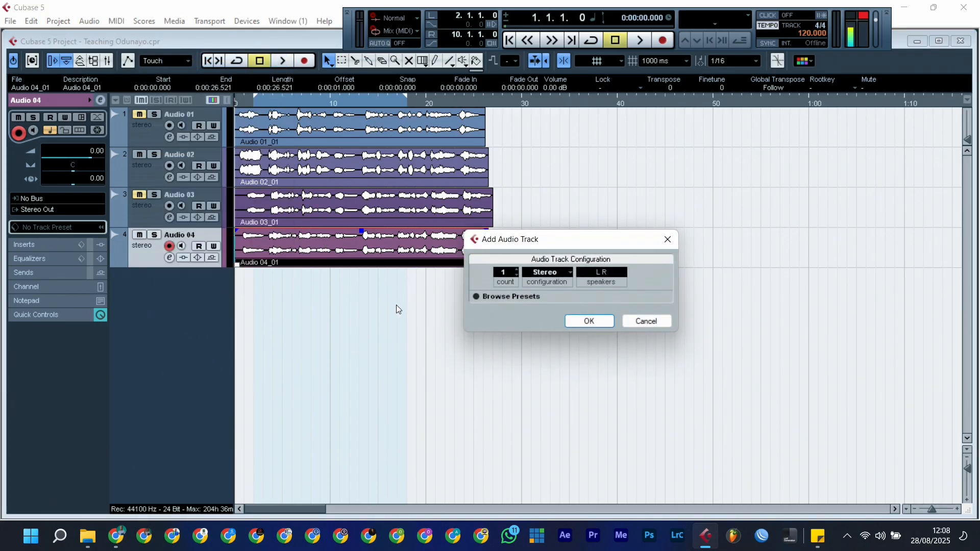
pyautogui.click(559, 275)
pyautogui.click(558, 285)
pyautogui.click(520, 271)
pyautogui.click(586, 317)
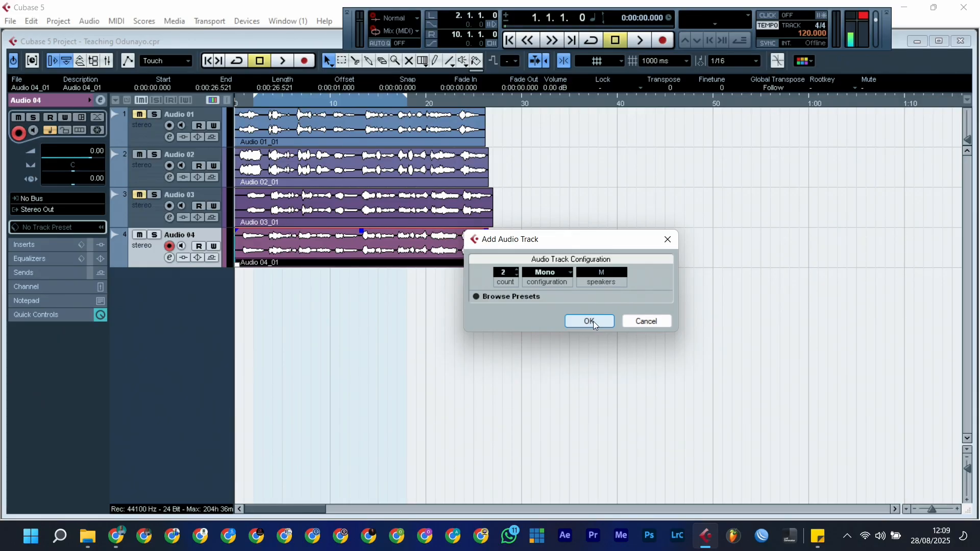
pyautogui.click(590, 321)
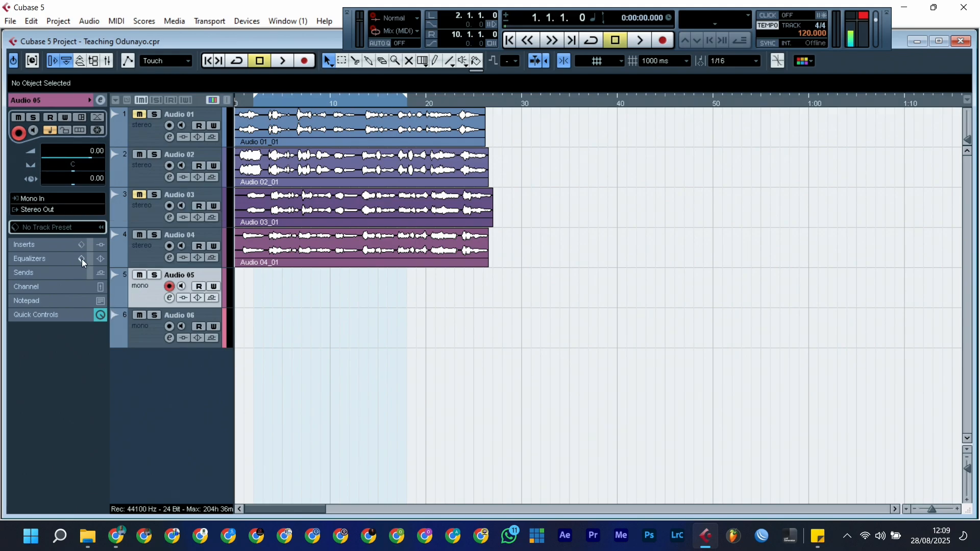
# - Set the input of the Audio 06 track to Mono In 2
pyautogui.click(152, 340)
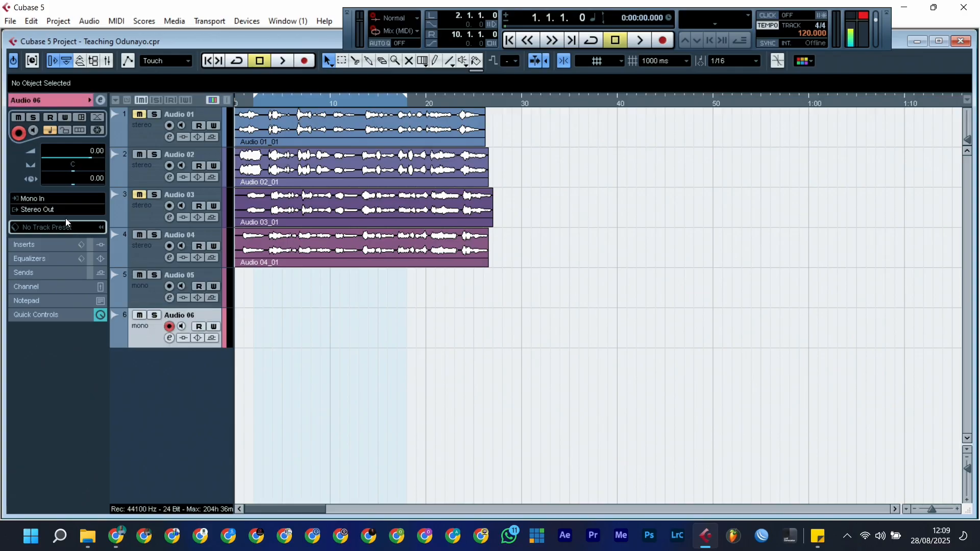
pyautogui.click(41, 200)
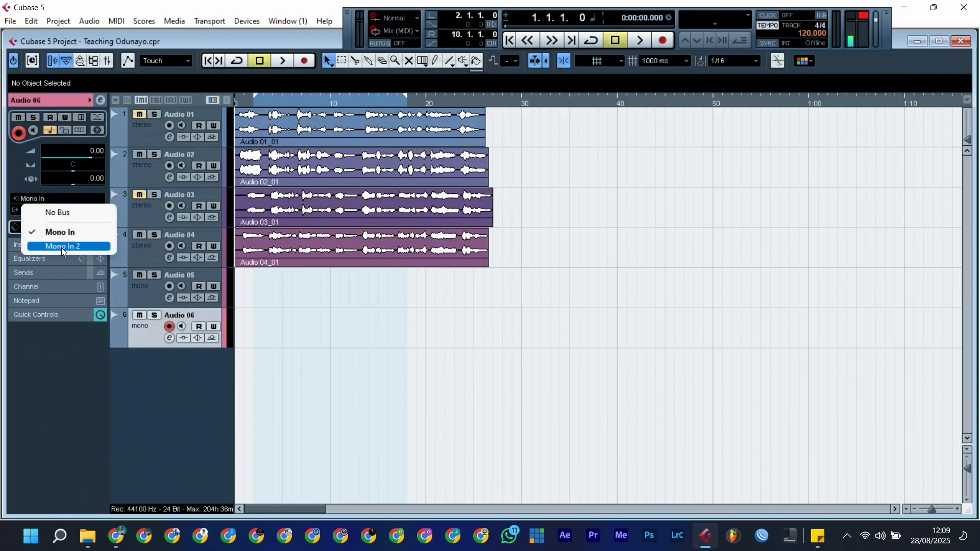
pyautogui.click(61, 247)
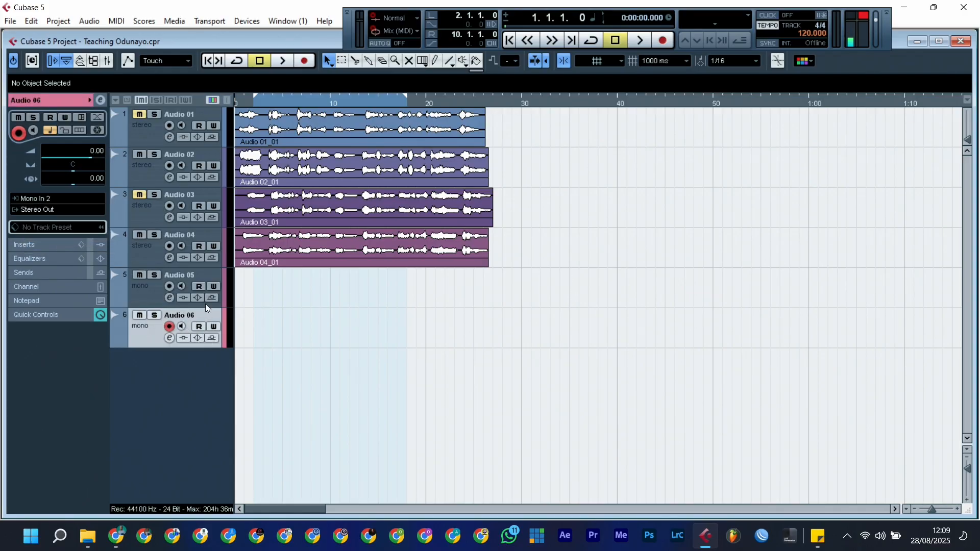
# - Arm Audio 05 alongside Audio 06 and record both from the project start to about 19.2 seconds, with Audio 01 to Audio 04 muted
pyautogui.click(170, 287)
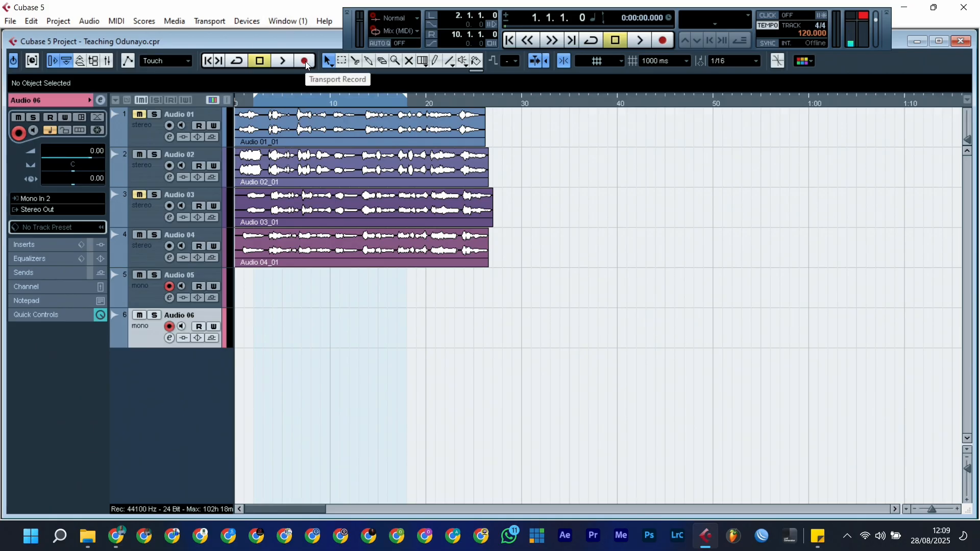
pyautogui.click(304, 60)
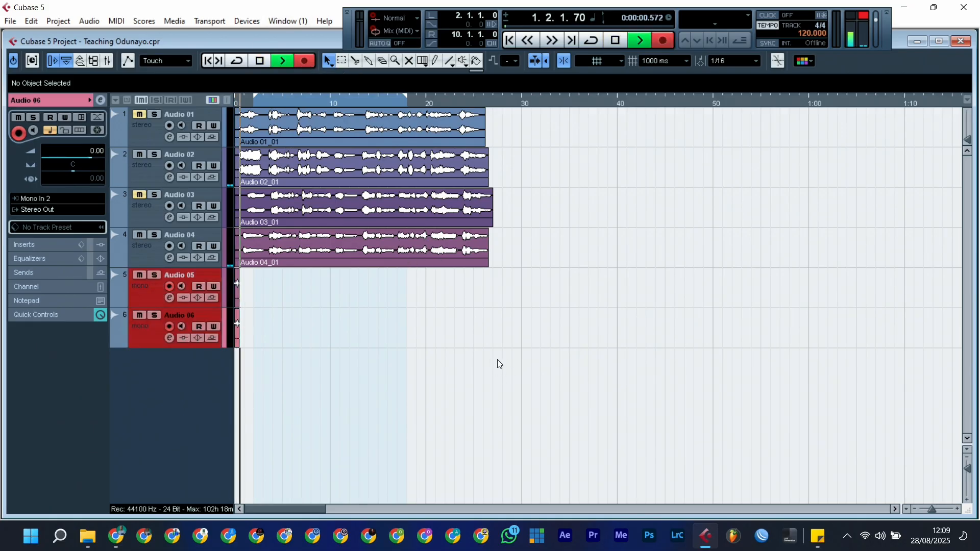
pyautogui.press('h')
pyautogui.press('h')
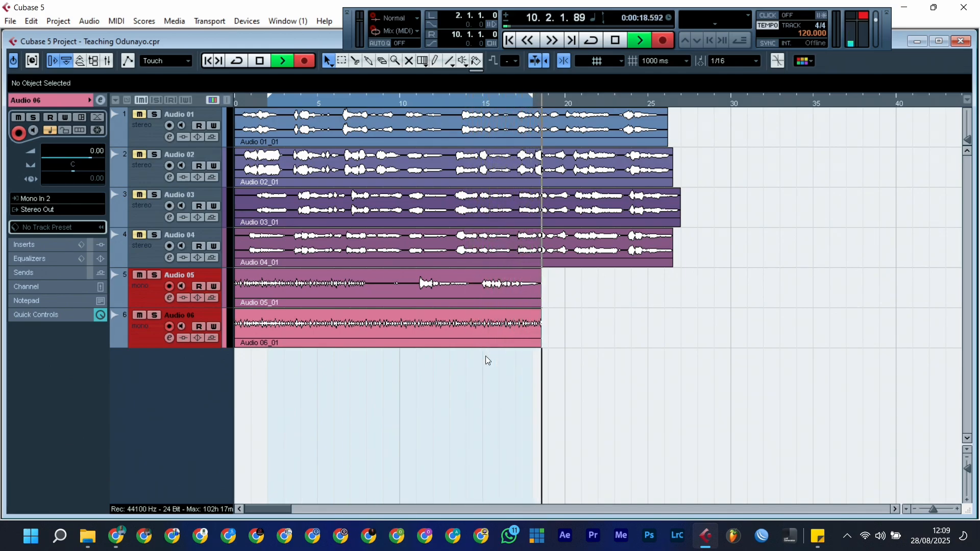
pyautogui.press('space')
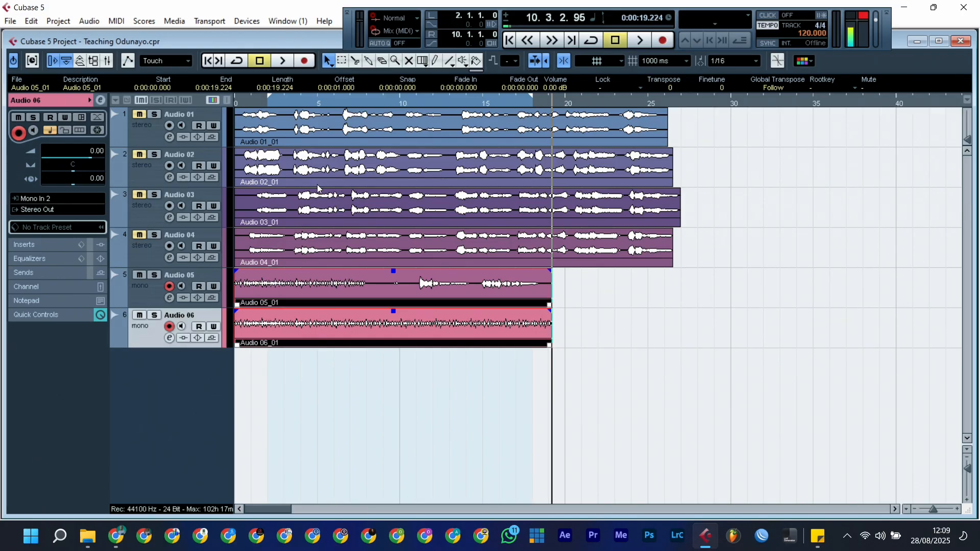
# - Play the new mono takes from 11 seconds to about 12.7 seconds and raise the Audio 06_01 event's volume to 9.97 dB
pyautogui.click(417, 106)
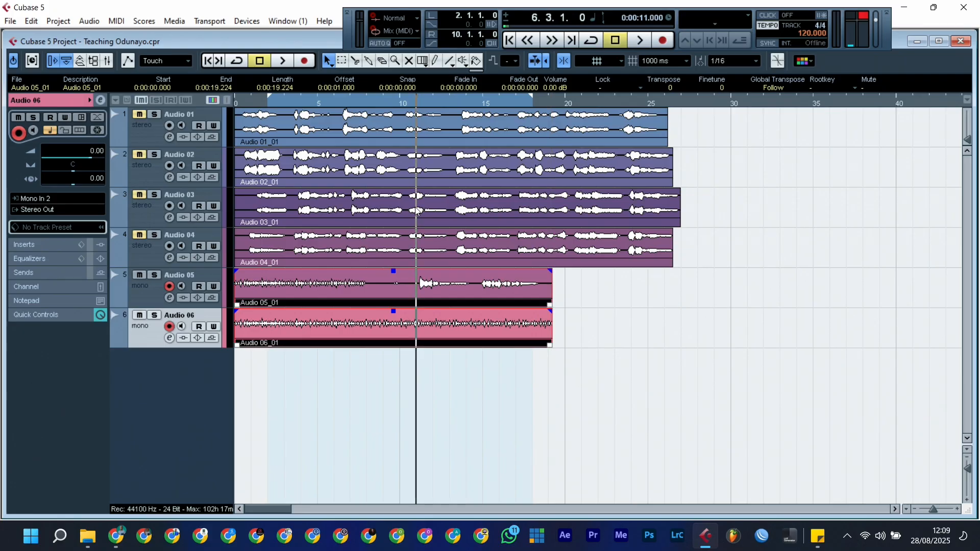
pyautogui.press('space')
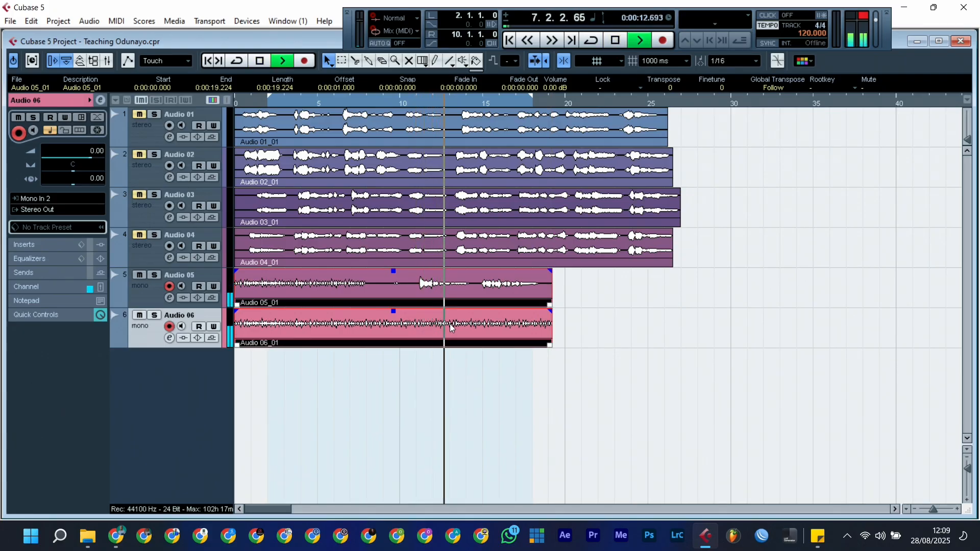
pyautogui.press('space')
pyautogui.click(388, 317)
pyautogui.moveTo(396, 315); pyautogui.dragTo(396, 275)
# - Continue playback to about 18.8 seconds, comparing the two mono takes and muting Audio 06
pyautogui.press('space')
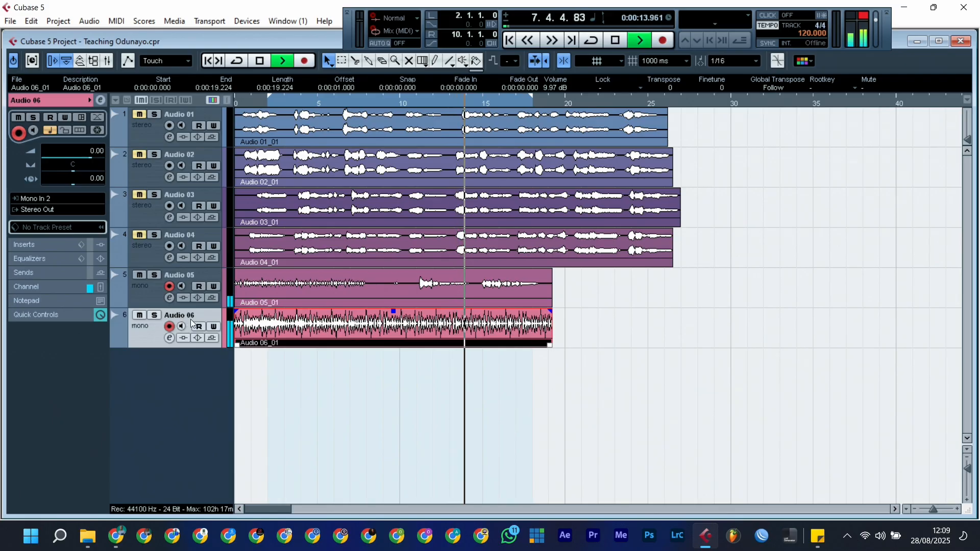
pyautogui.click(155, 316)
pyautogui.click(155, 316)
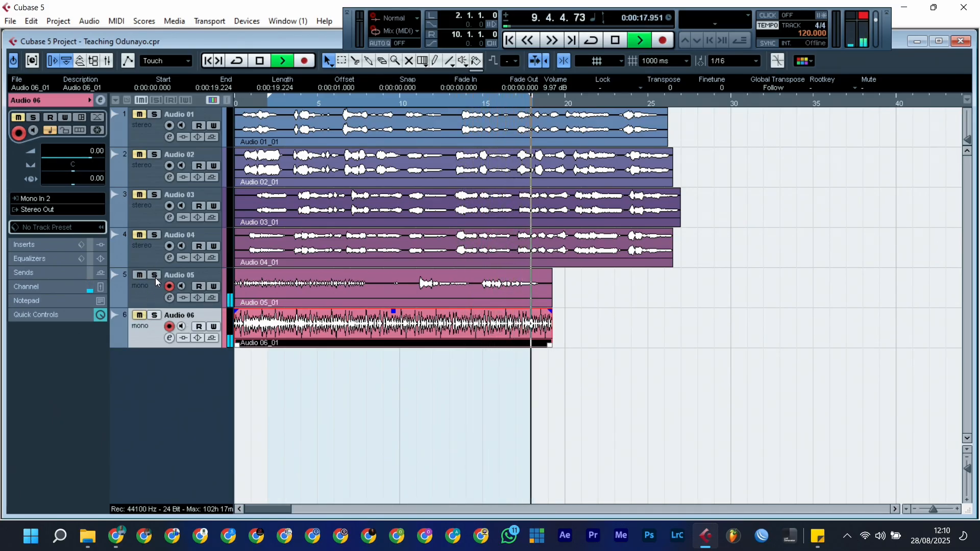
pyautogui.press('space')
# - Raise the Audio 05_01 event's volume to 9.16 dB and play it from 11 seconds to about 12.2 seconds
pyautogui.click(360, 279)
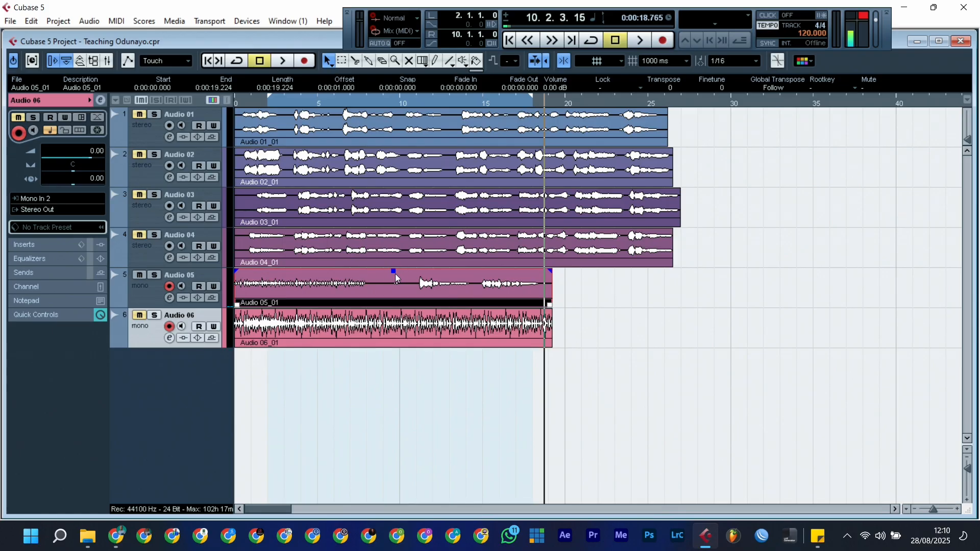
pyautogui.moveTo(395, 272); pyautogui.dragTo(393, 214)
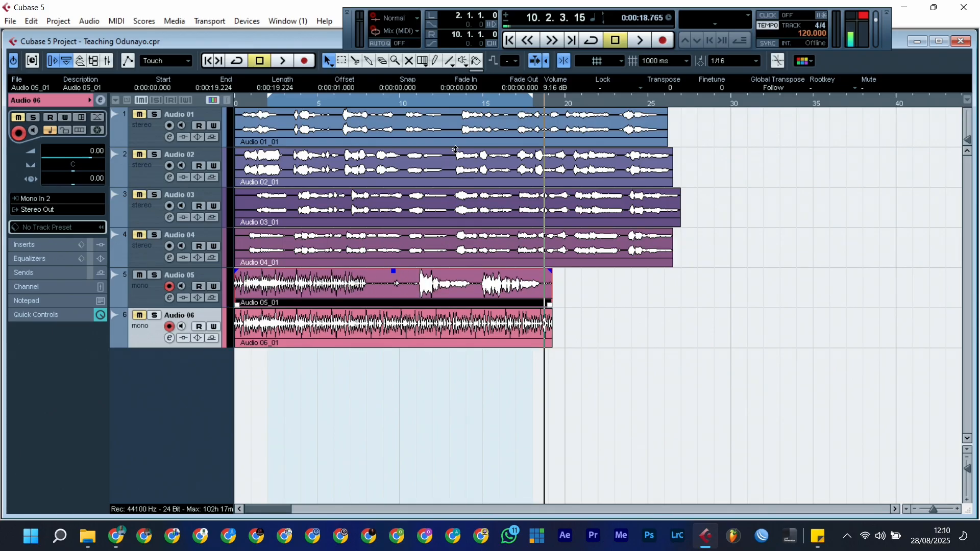
pyautogui.click(420, 102)
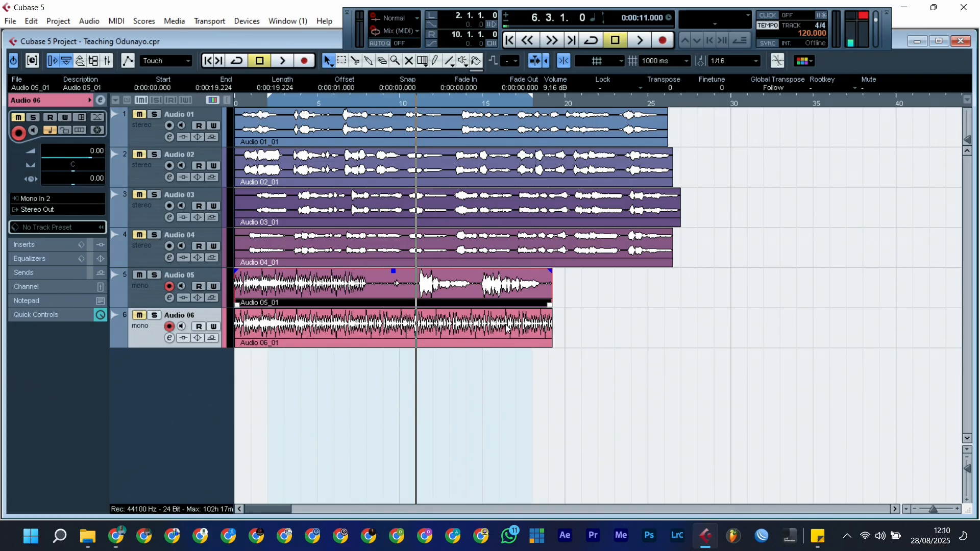
pyautogui.press('space')
pyautogui.press('space')
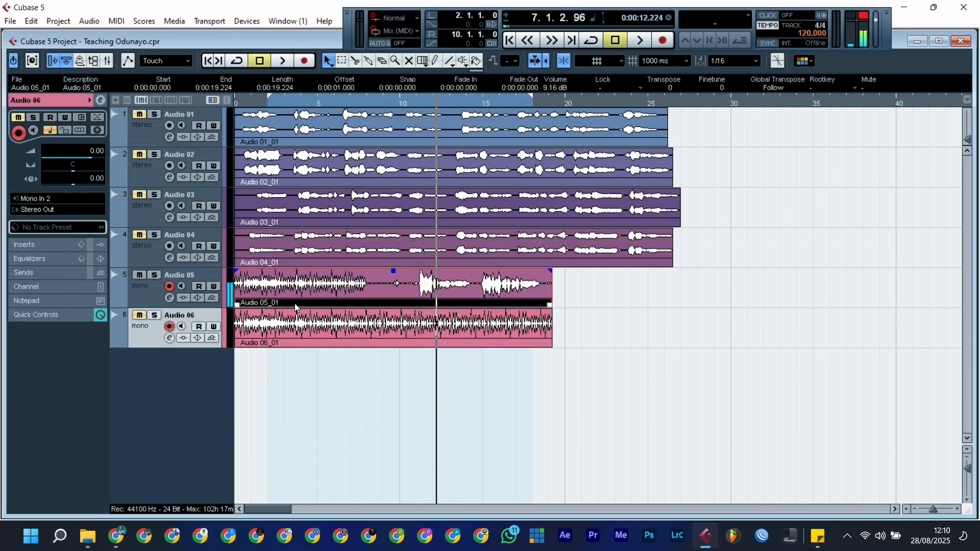
# - Switch the ASIO driver to ASIO DirectX Full Duplex Driver in Device Setup and open that driver's port settings
pyautogui.click(253, 21)
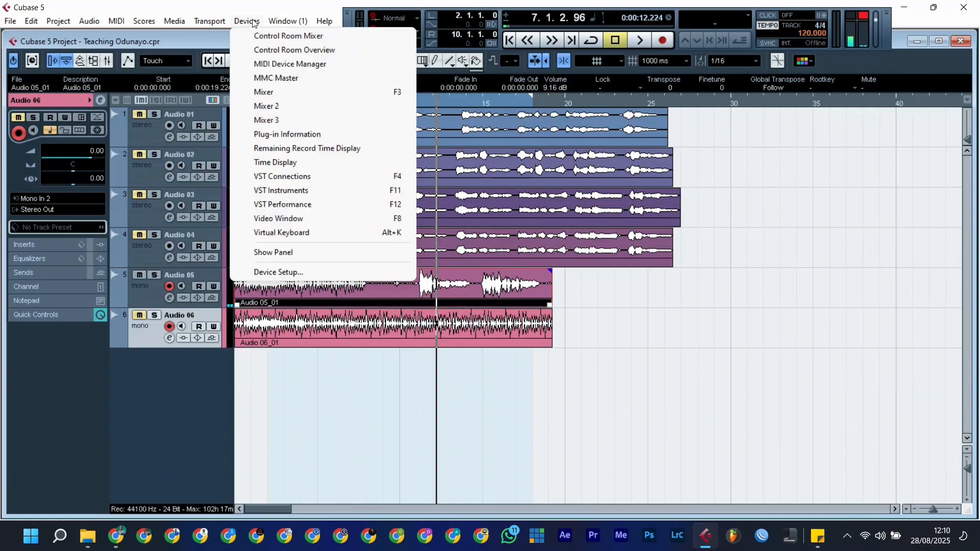
pyautogui.click(270, 271)
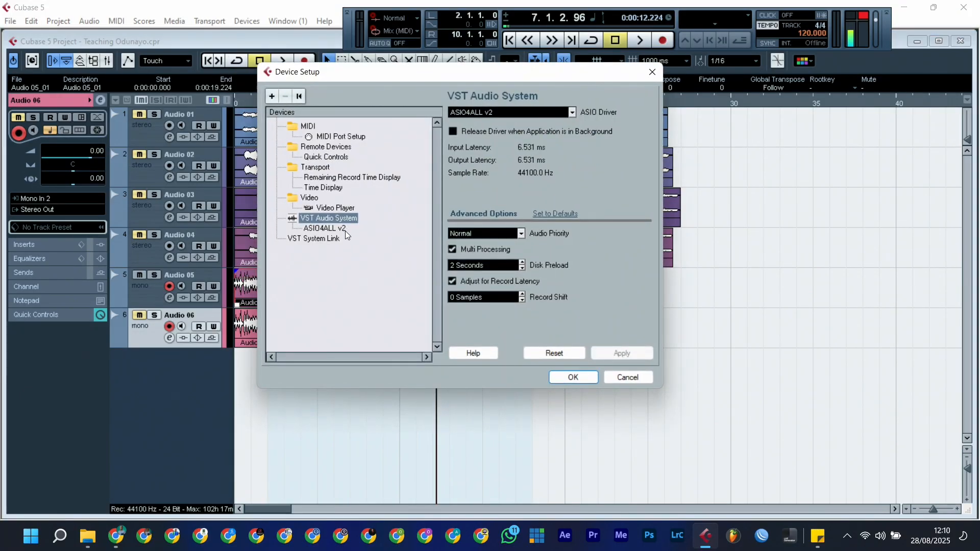
pyautogui.click(496, 116)
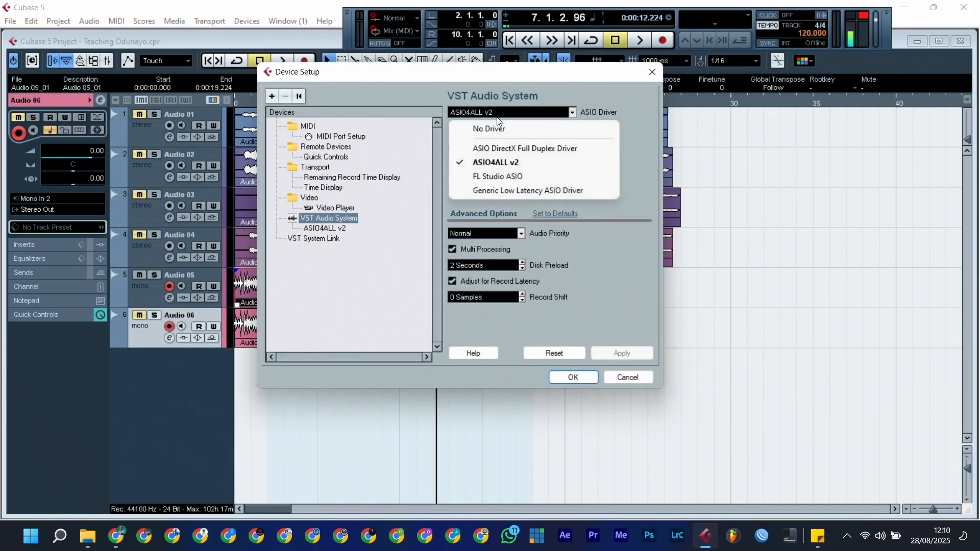
pyautogui.click(496, 148)
pyautogui.click(466, 309)
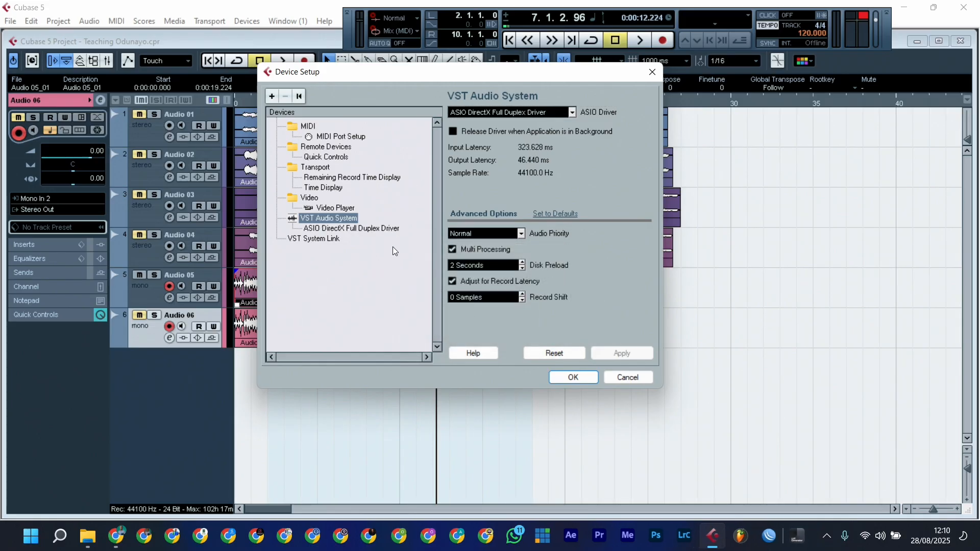
pyautogui.click(363, 230)
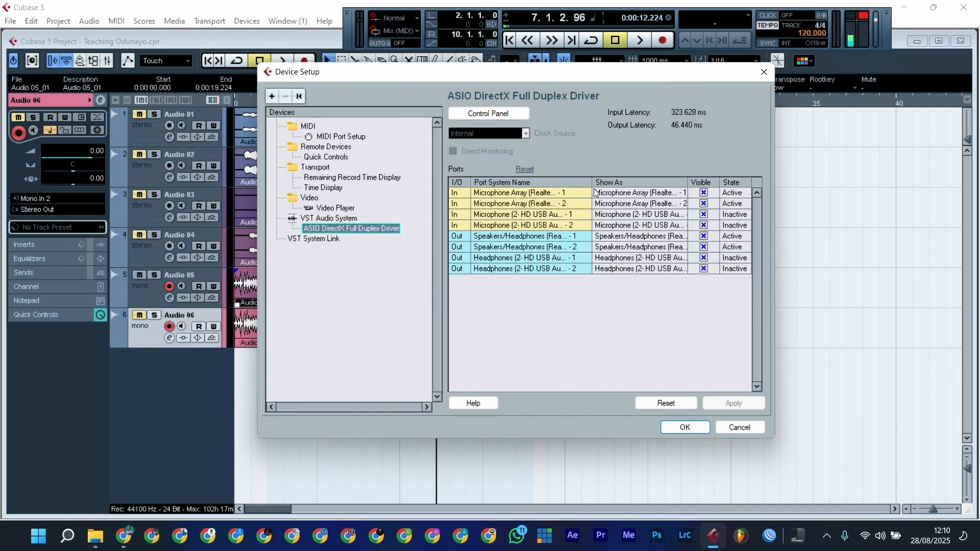
# - Examine the Direct Sound output and input ports in the ASIO DirectX Full Duplex Driver settings and close Device Setup
pyautogui.click(516, 109)
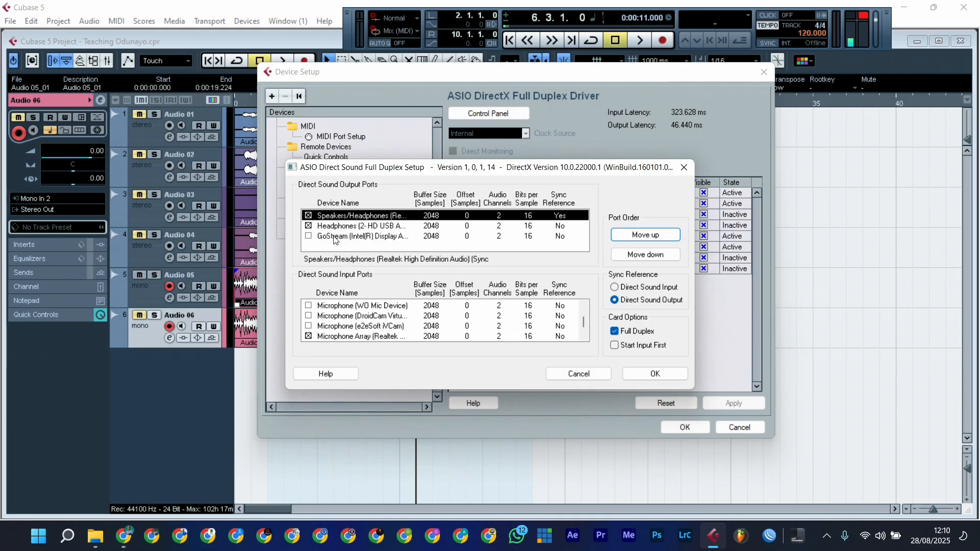
pyautogui.scroll(-2, 388, 322)
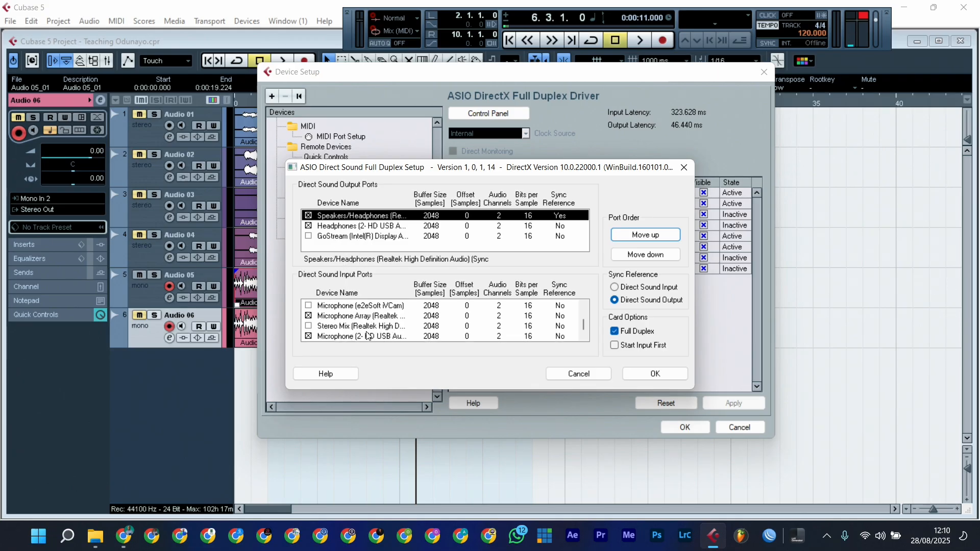
pyautogui.scroll(4, 388, 324)
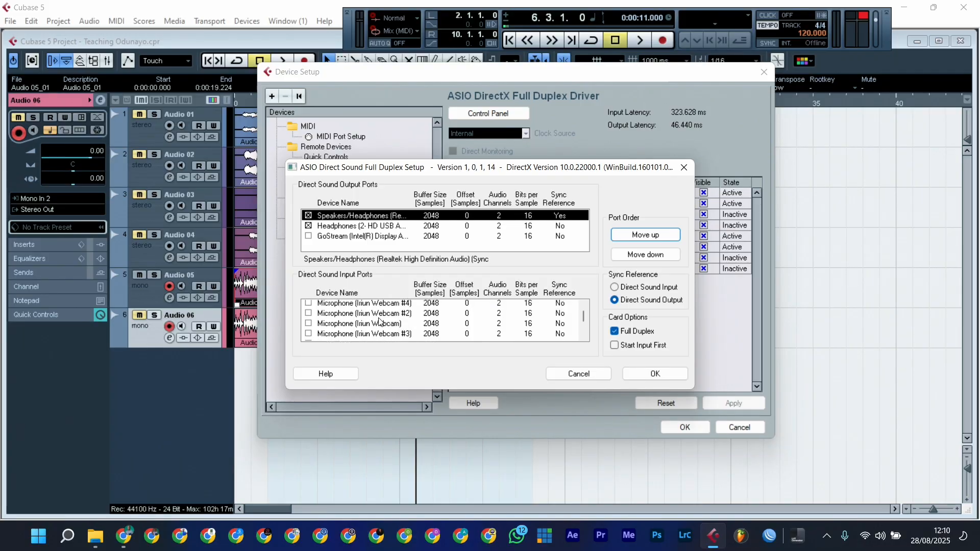
pyautogui.scroll(-4, 403, 317)
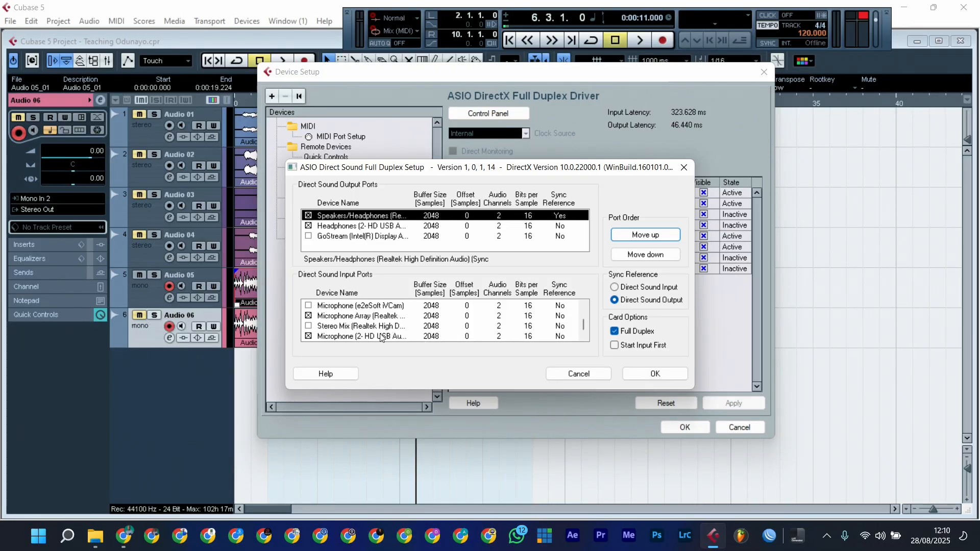
pyautogui.scroll(3, 408, 326)
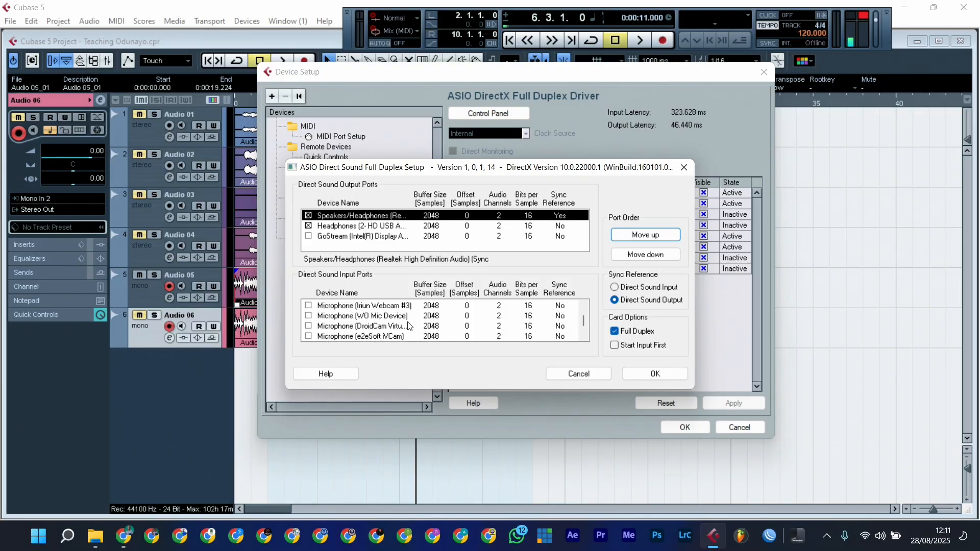
pyautogui.scroll(2, 409, 326)
pyautogui.scroll(-5, 409, 327)
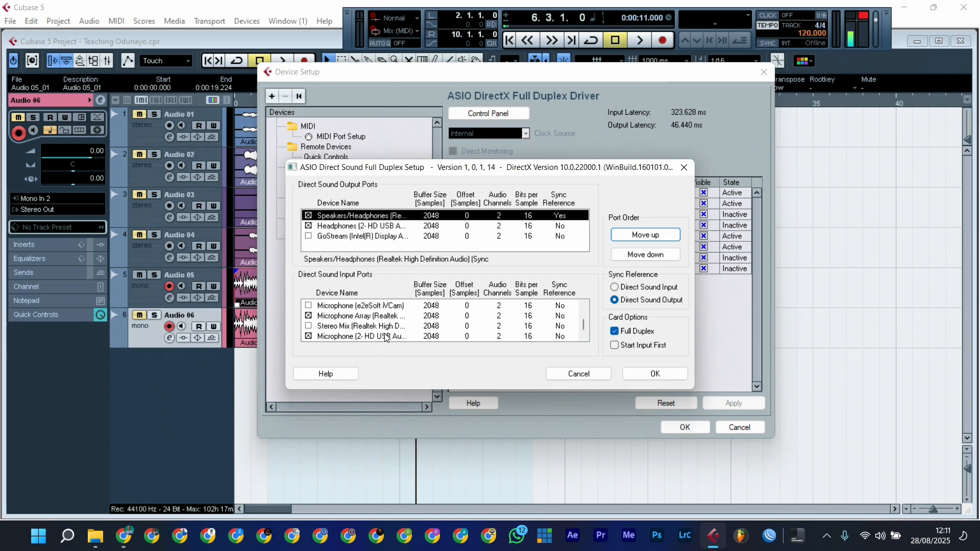
pyautogui.scroll(1, 386, 333)
pyautogui.scroll(2, 387, 333)
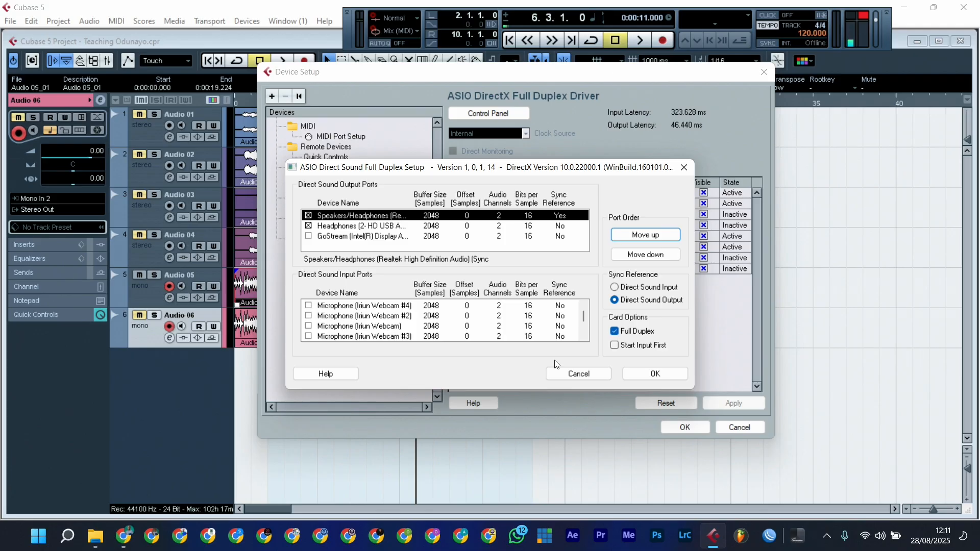
pyautogui.click(684, 167)
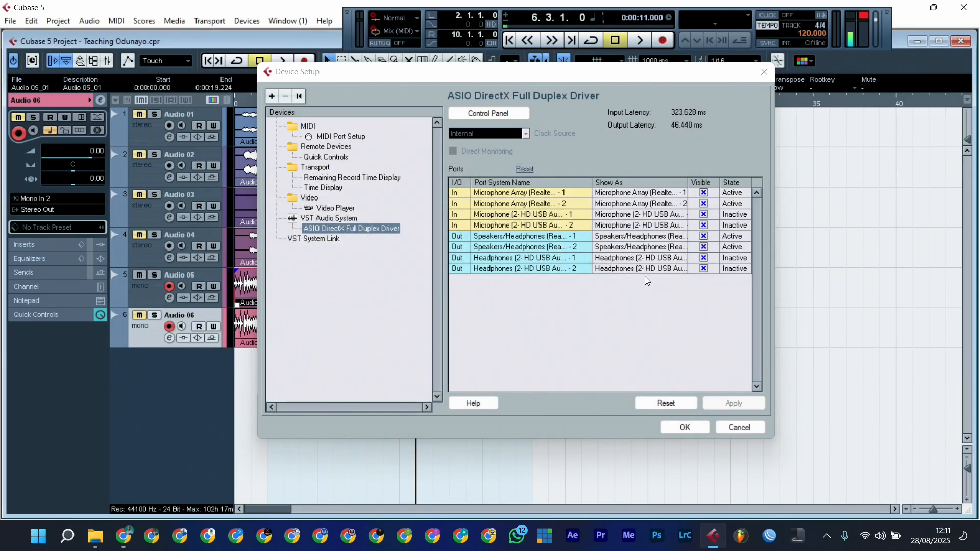
pyautogui.click(684, 426)
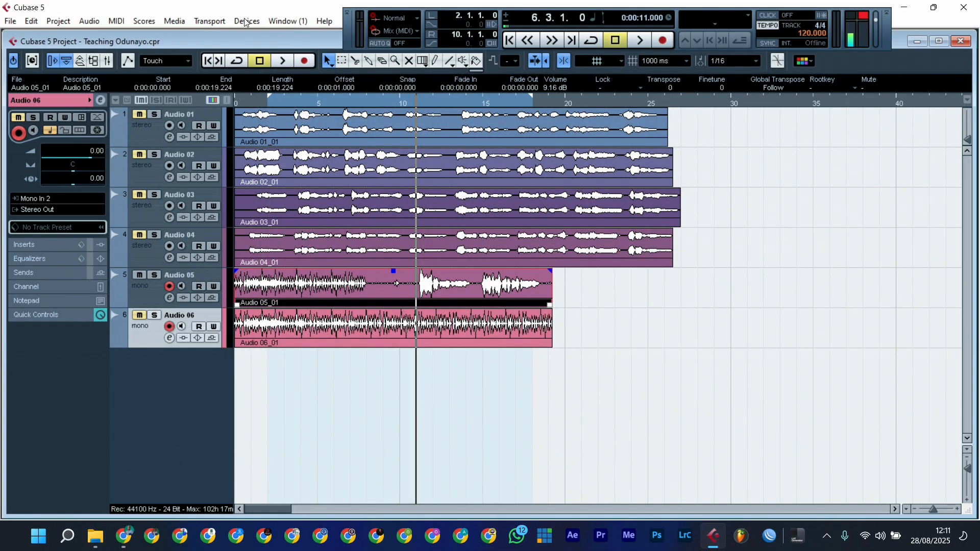
# - Review the input and output bus ports in VST Connections and play the project from 11 seconds to about 14.1 seconds
pyautogui.click(246, 21)
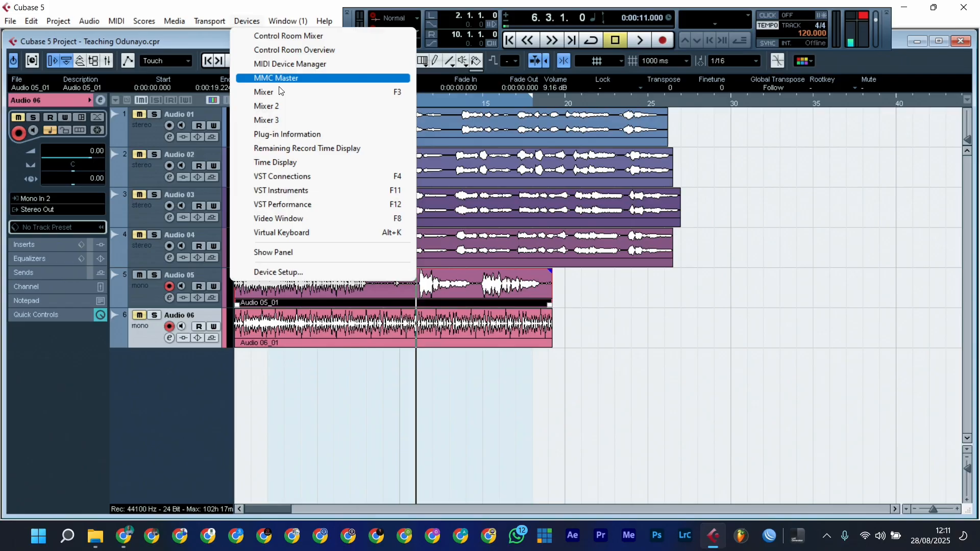
pyautogui.click(289, 171)
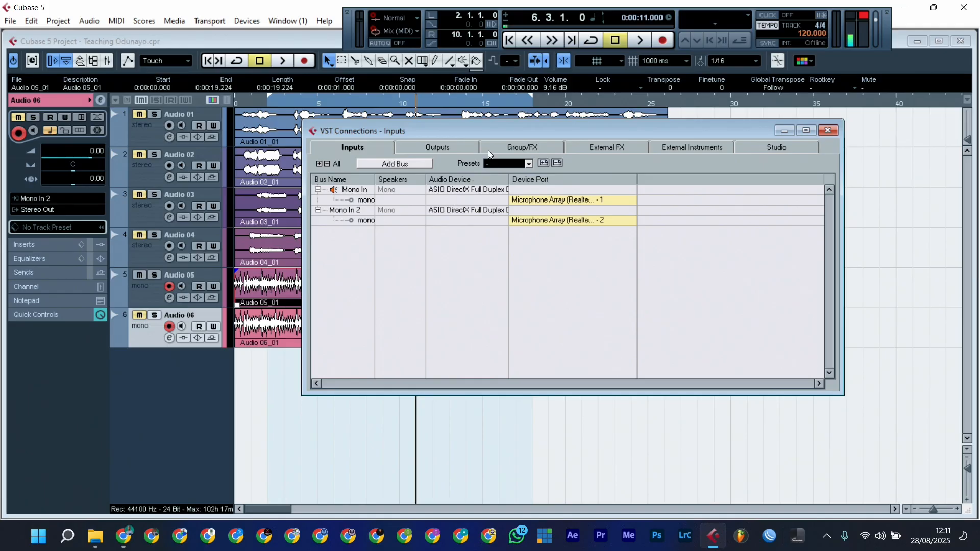
pyautogui.click(550, 200)
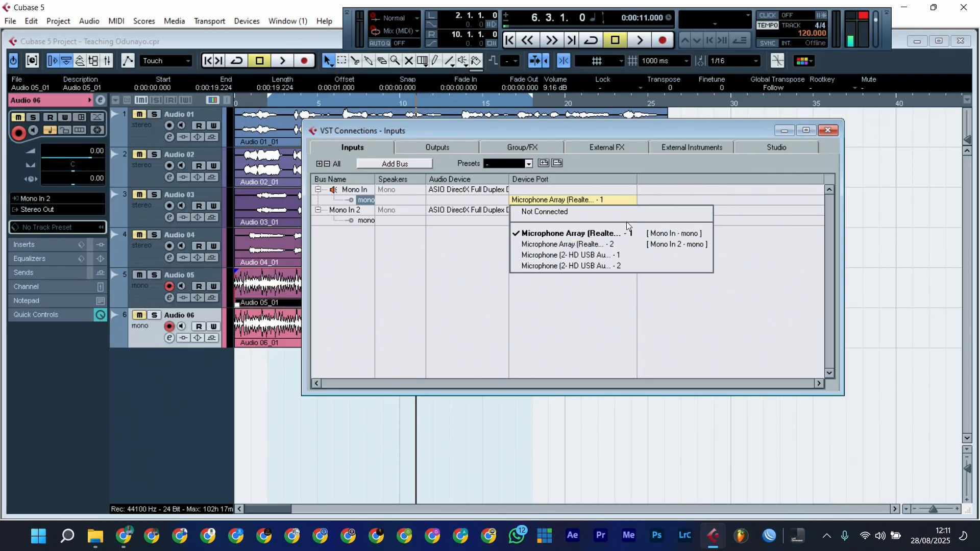
pyautogui.click(566, 244)
pyautogui.click(439, 149)
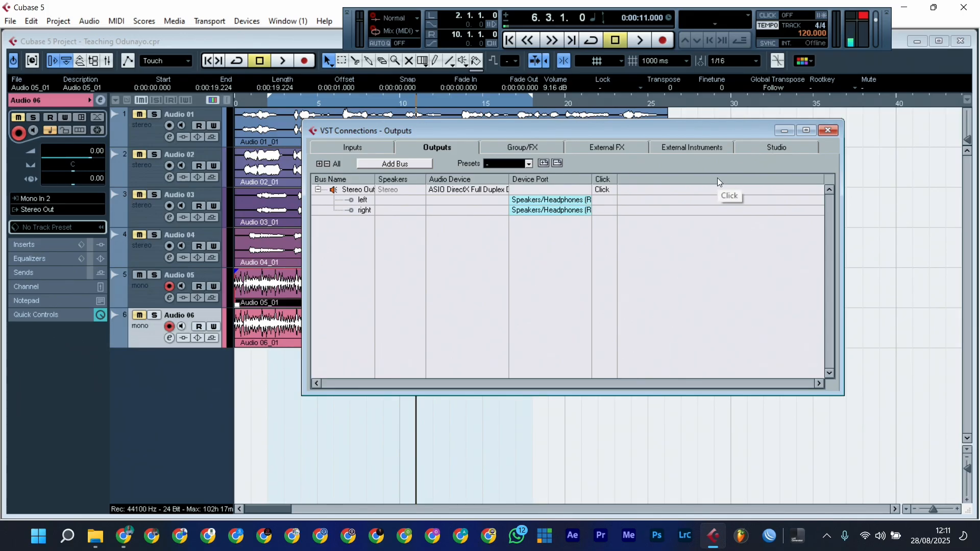
pyautogui.click(827, 131)
pyautogui.press('space')
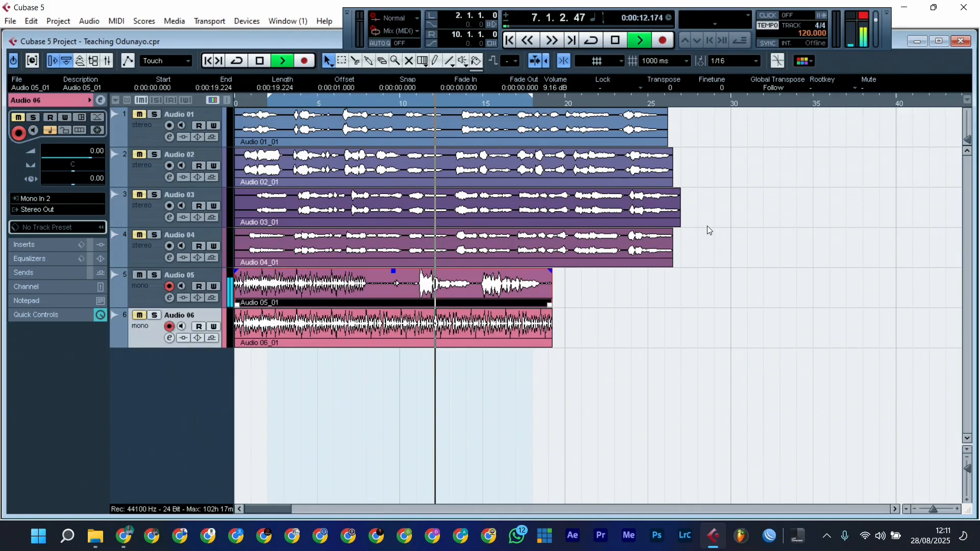
pyautogui.press('space')
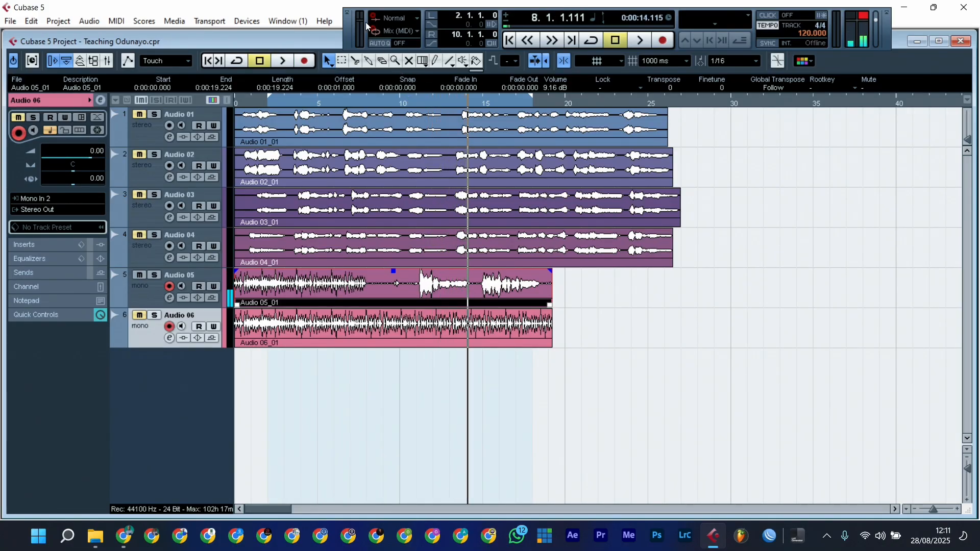
# - Route both Stereo Out channels to the Headphones (2- HD USB Au...) ports and continue playback to about 17.4 seconds
pyautogui.click(249, 24)
pyautogui.click(309, 171)
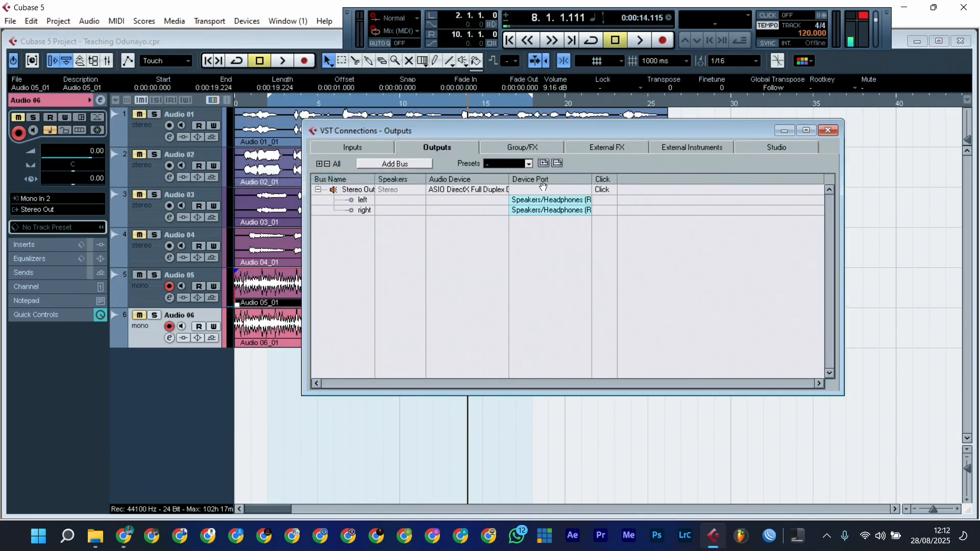
pyautogui.click(560, 205)
pyautogui.click(577, 254)
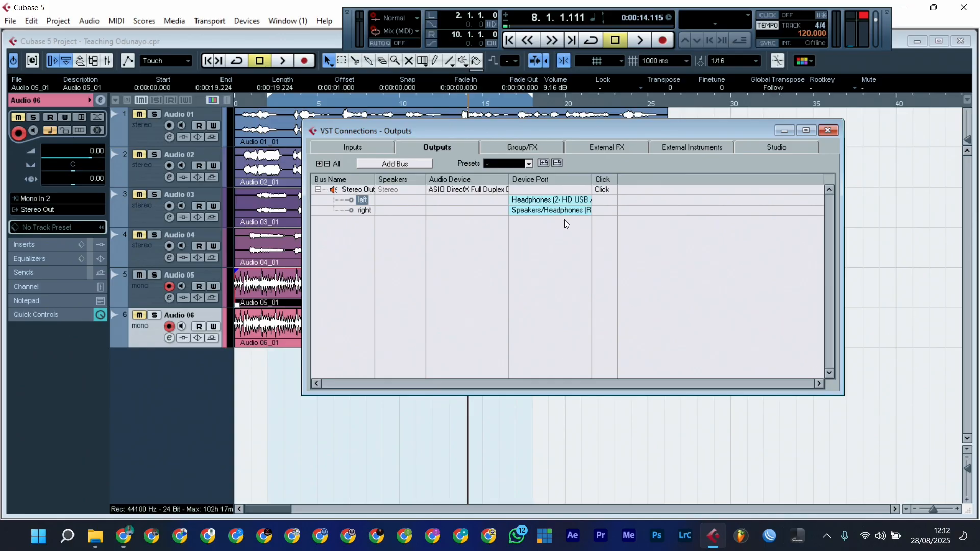
pyautogui.click(561, 210)
pyautogui.click(596, 275)
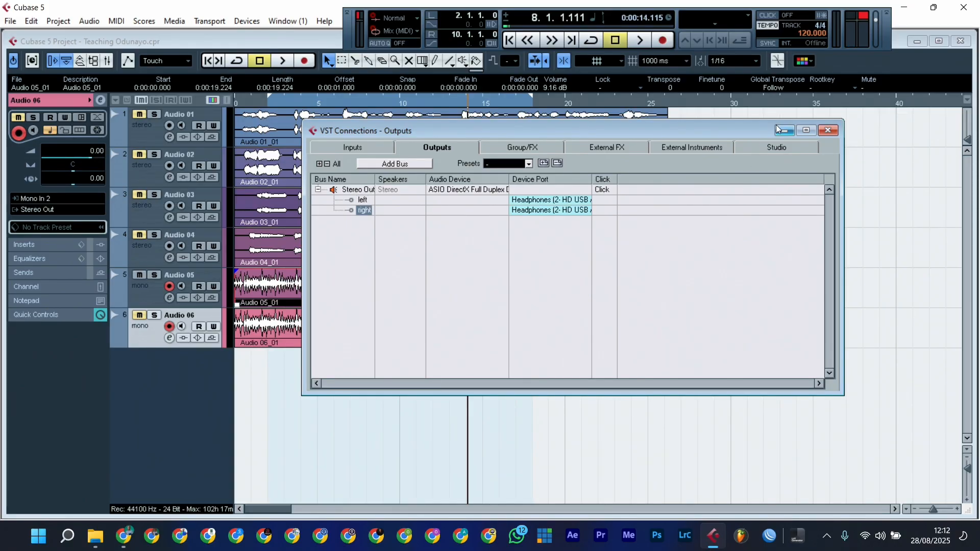
pyautogui.click(828, 130)
pyautogui.press('space')
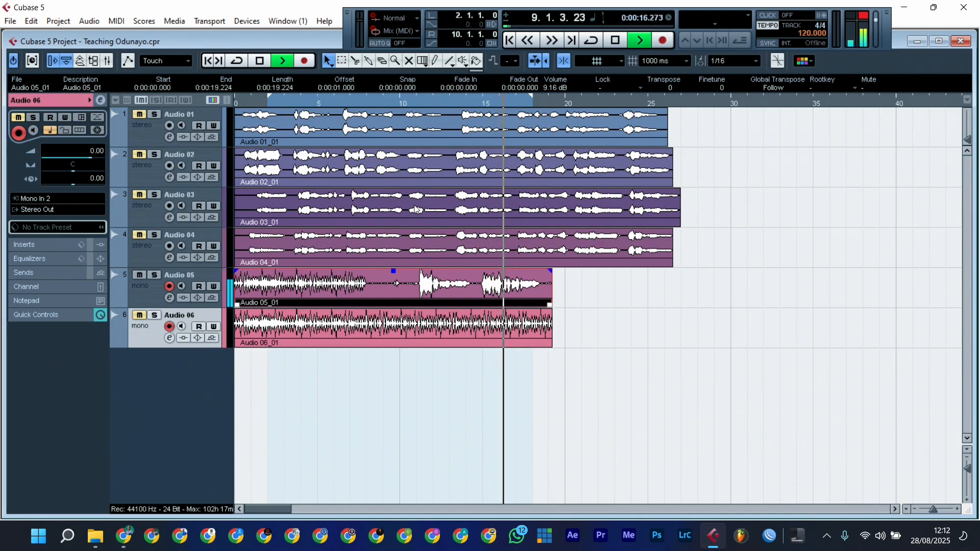
pyautogui.press('space')
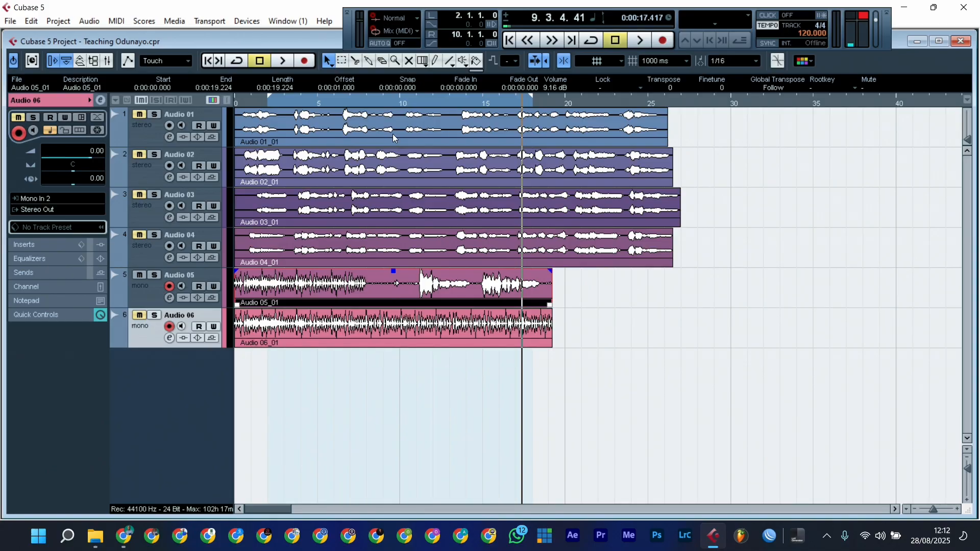
pyautogui.press('g')
pyautogui.press('g')
pyautogui.press('g')
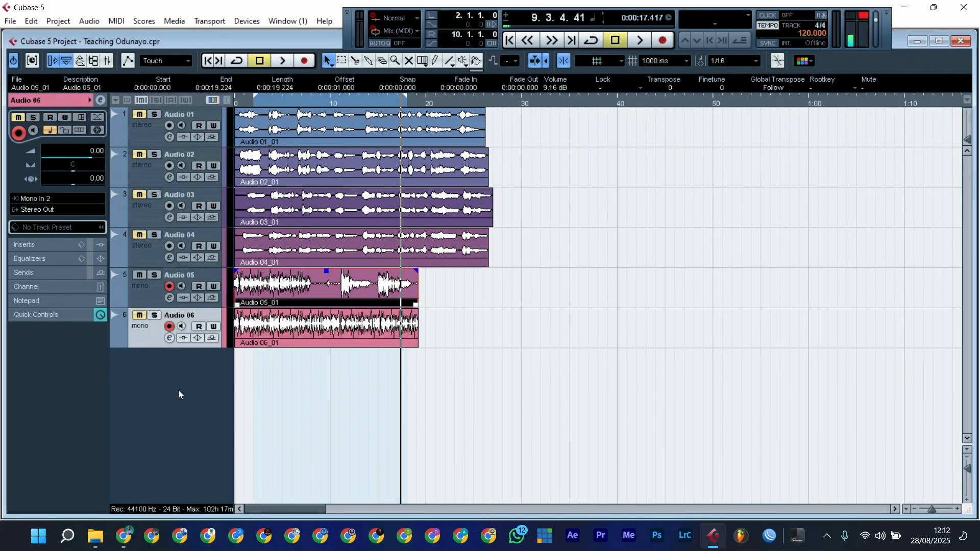
pyautogui.rightClick(178, 392)
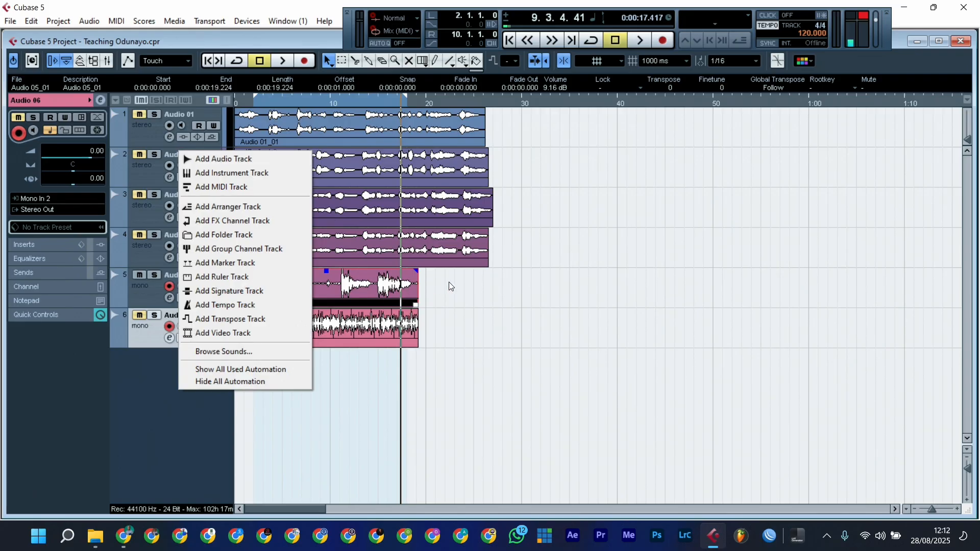
pyautogui.press('Escape')
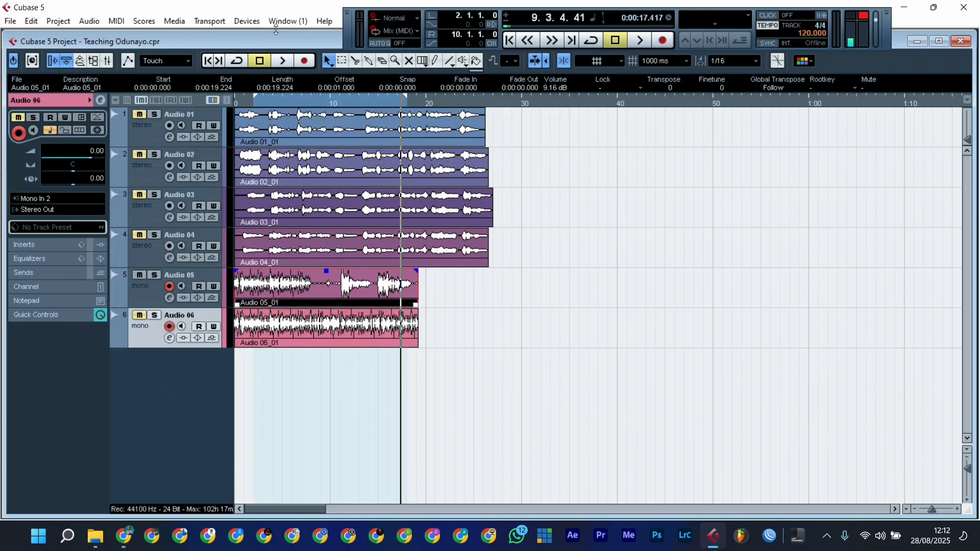
pyautogui.rightClick(128, 347)
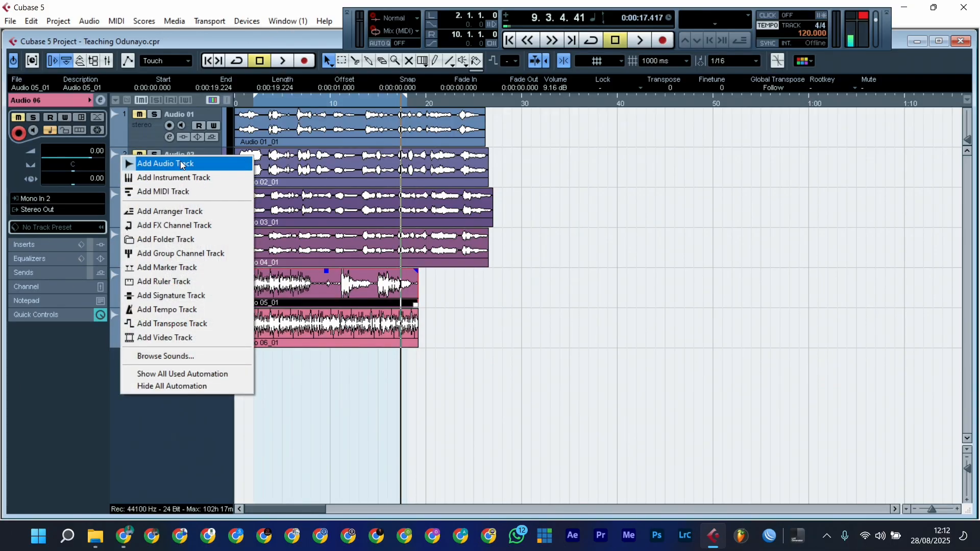
# - Add a stereo input bus in VST Connections that uses the Microphone (2- HD USB Au...) ports
pyautogui.click(247, 21)
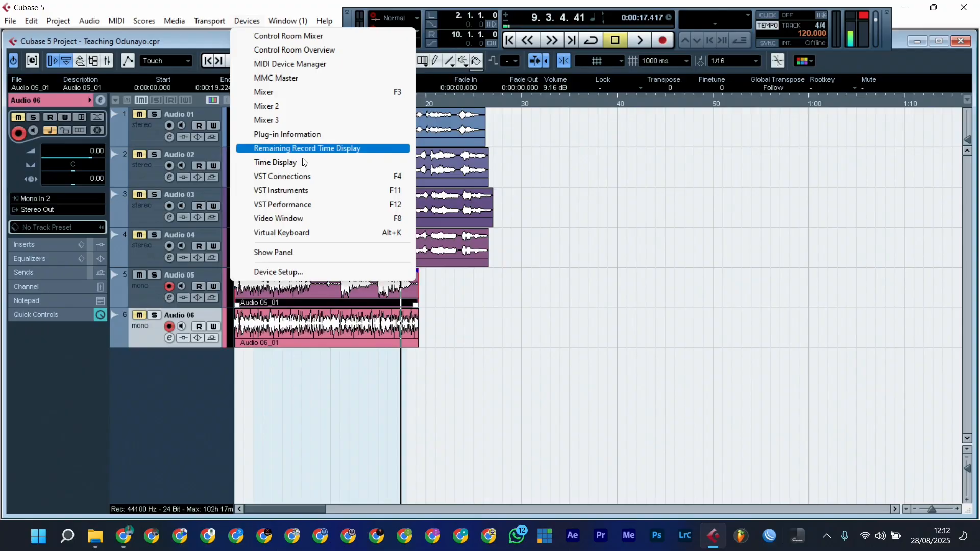
pyautogui.click(328, 177)
pyautogui.click(352, 149)
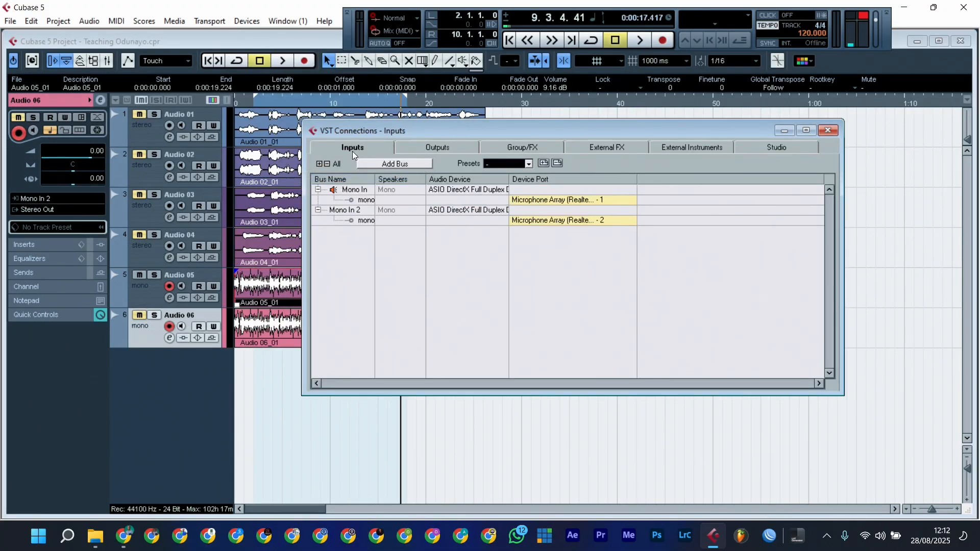
pyautogui.rightClick(361, 250)
pyautogui.moveTo(427, 288)
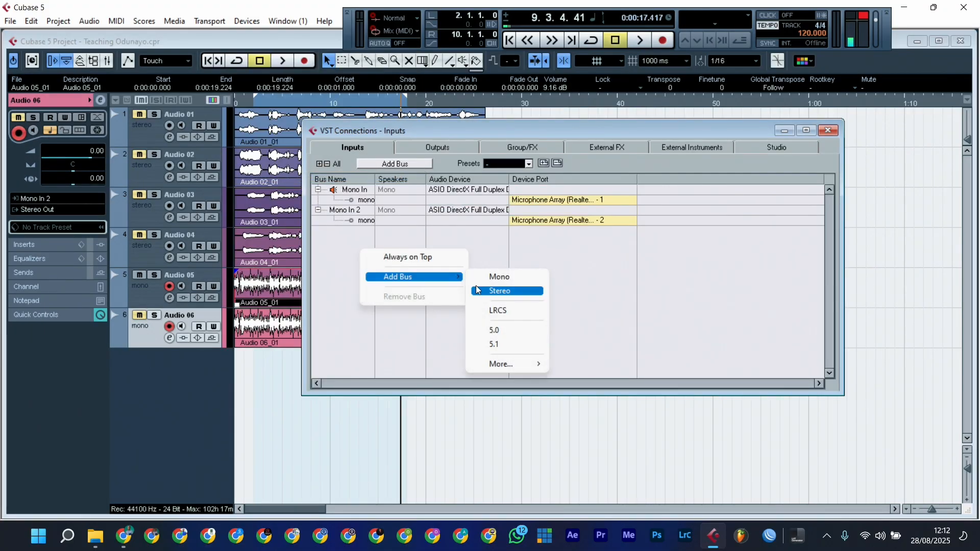
pyautogui.click(490, 285)
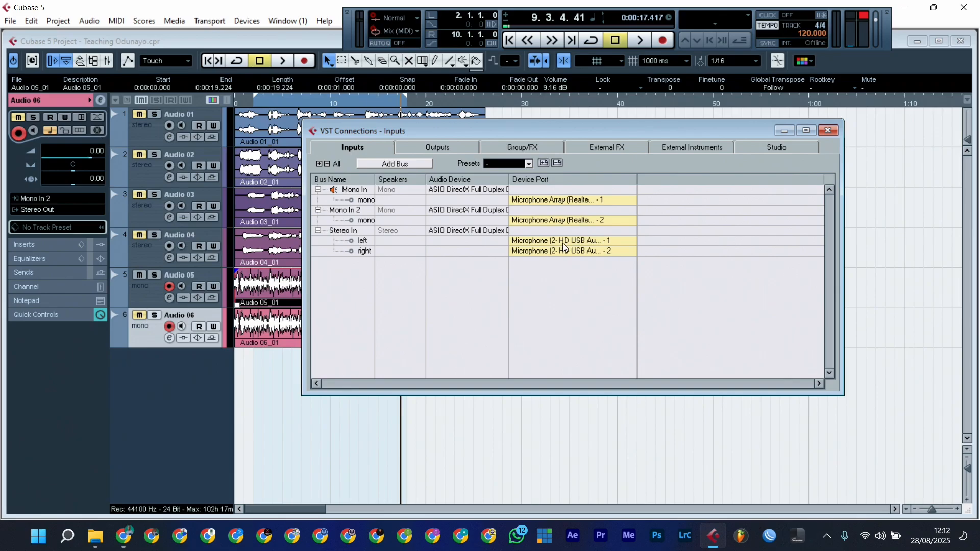
pyautogui.click(828, 130)
# - Add one stereo audio track below Audio 06
pyautogui.rightClick(170, 408)
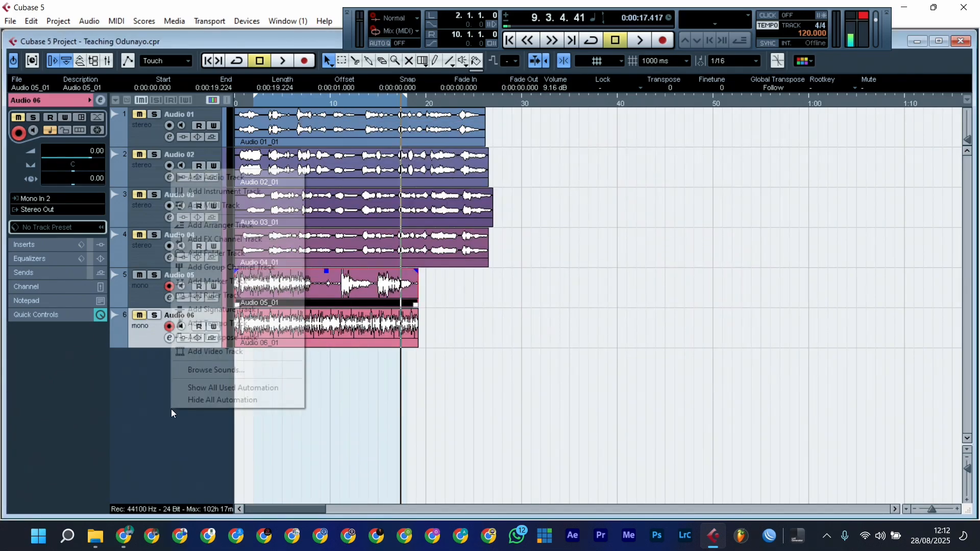
pyautogui.click(243, 179)
pyautogui.click(545, 272)
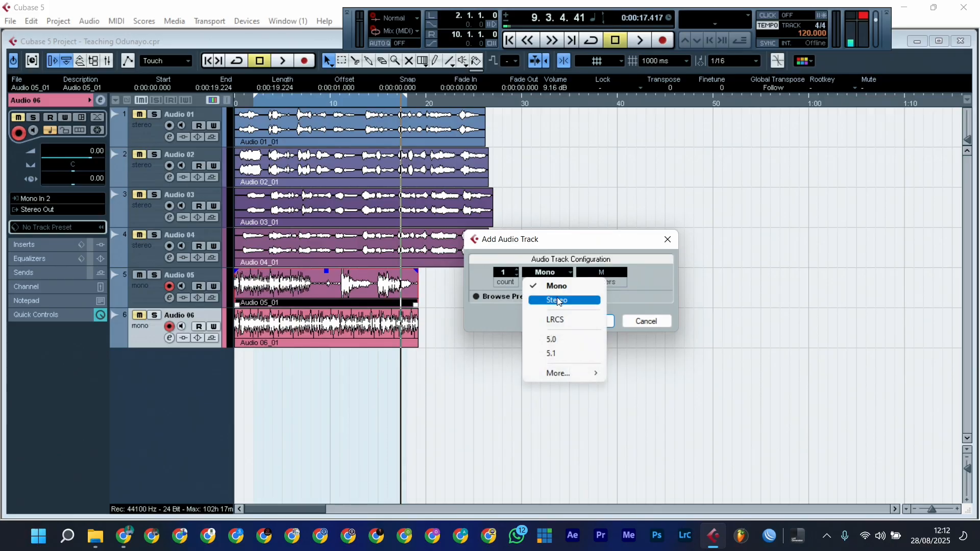
pyautogui.click(558, 301)
pyautogui.click(601, 321)
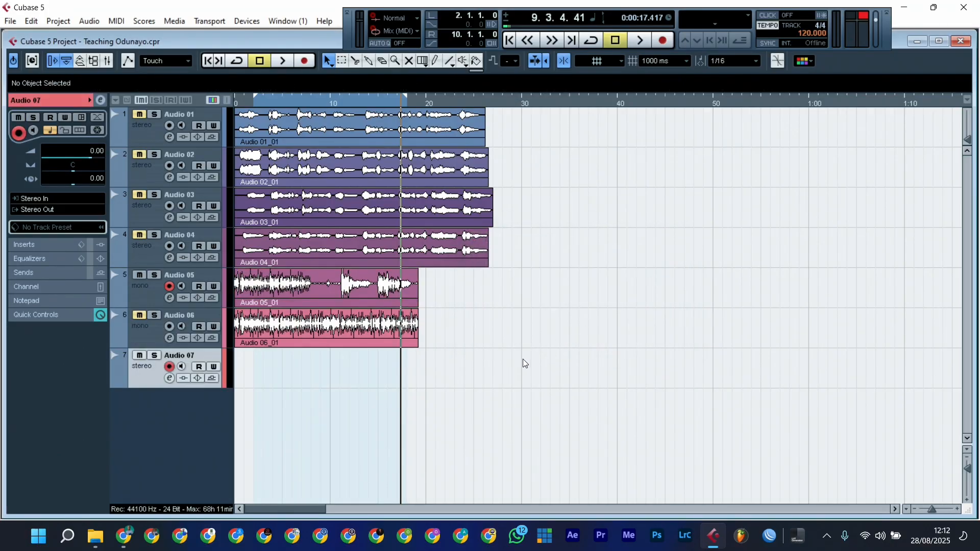
# - Record a stereo take on Audio 07 from about 17.4 to 23.8 seconds, turning off record enable on Audio 05
pyautogui.click(302, 61)
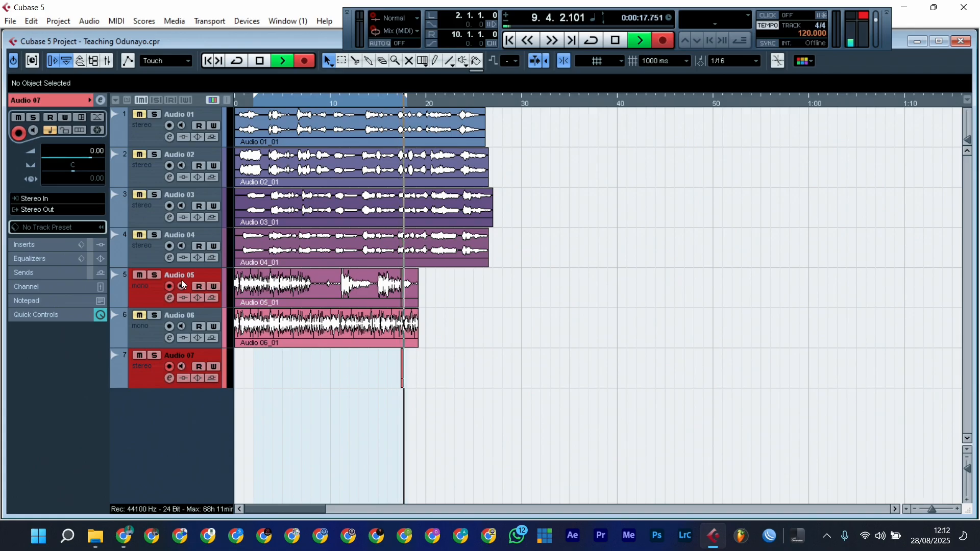
pyautogui.click(170, 287)
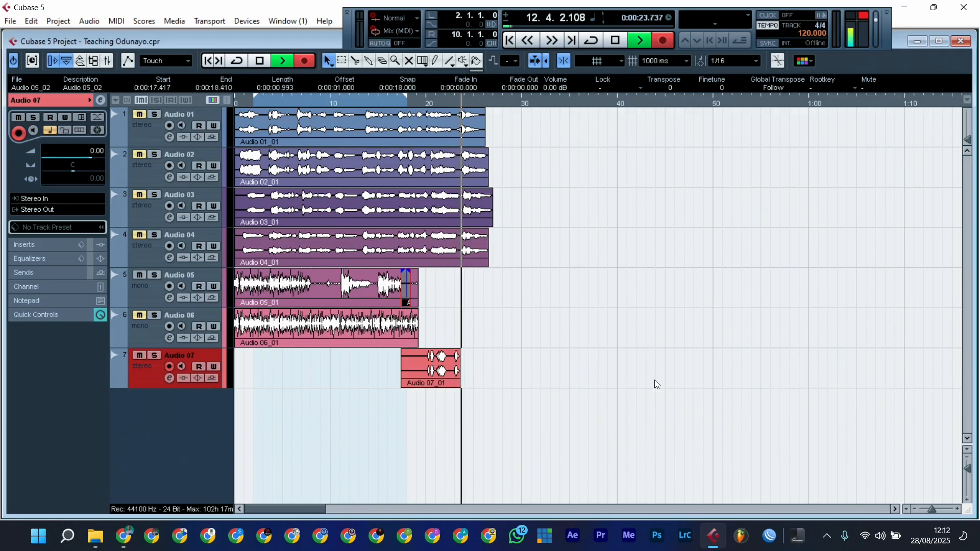
pyautogui.press('space')
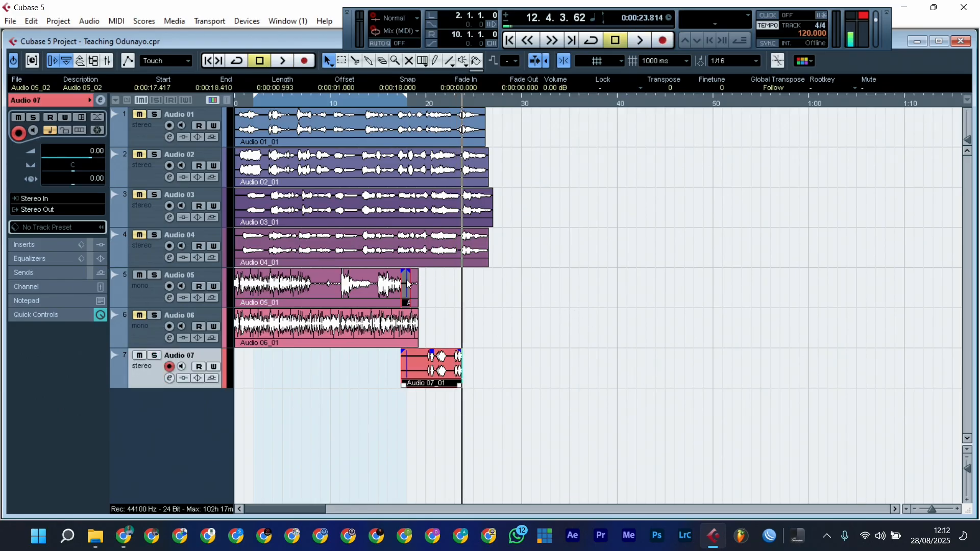
# - Record a second stereo take on Audio 07 from about 23.8 to 47.8 seconds
pyautogui.click(304, 61)
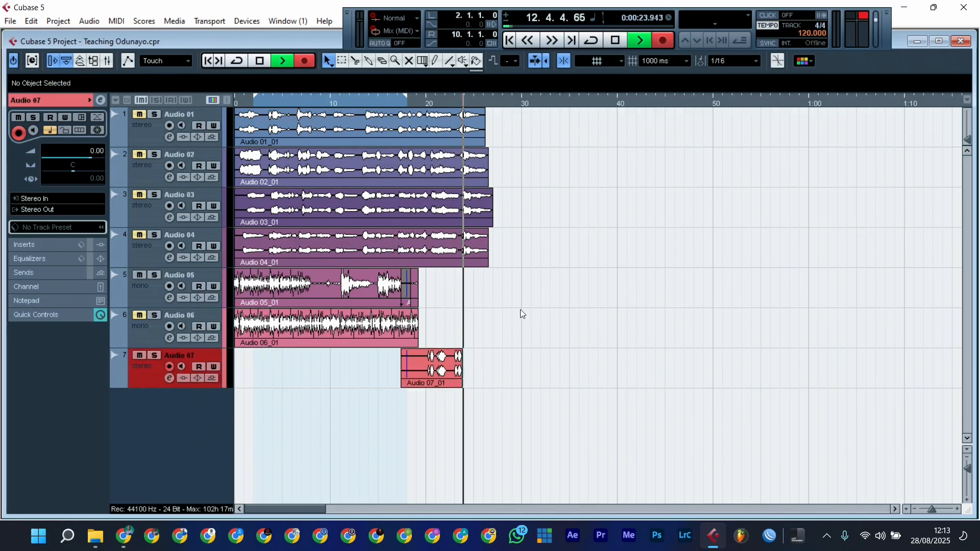
pyautogui.press('h')
pyautogui.press('h')
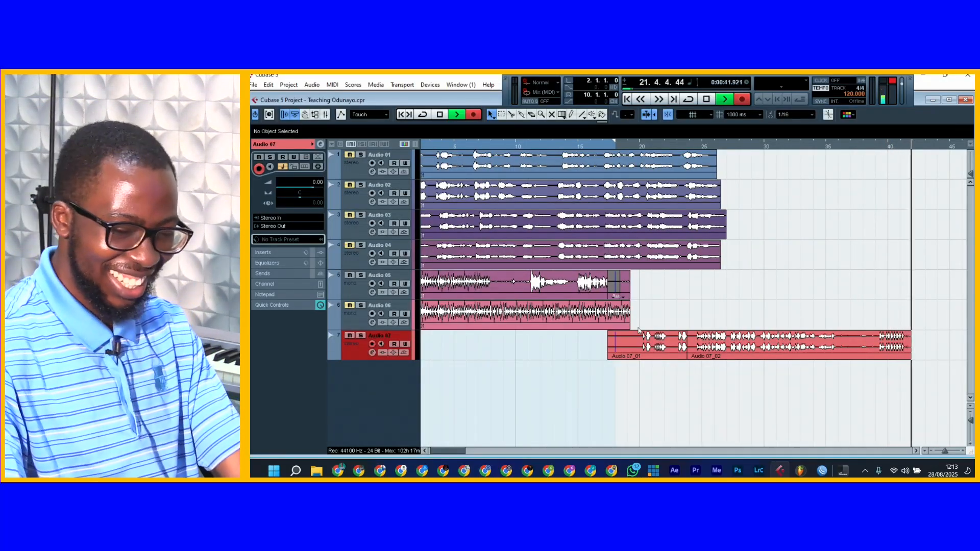
pyautogui.press('g')
pyautogui.press('g')
pyautogui.press('g')
pyautogui.press('g')
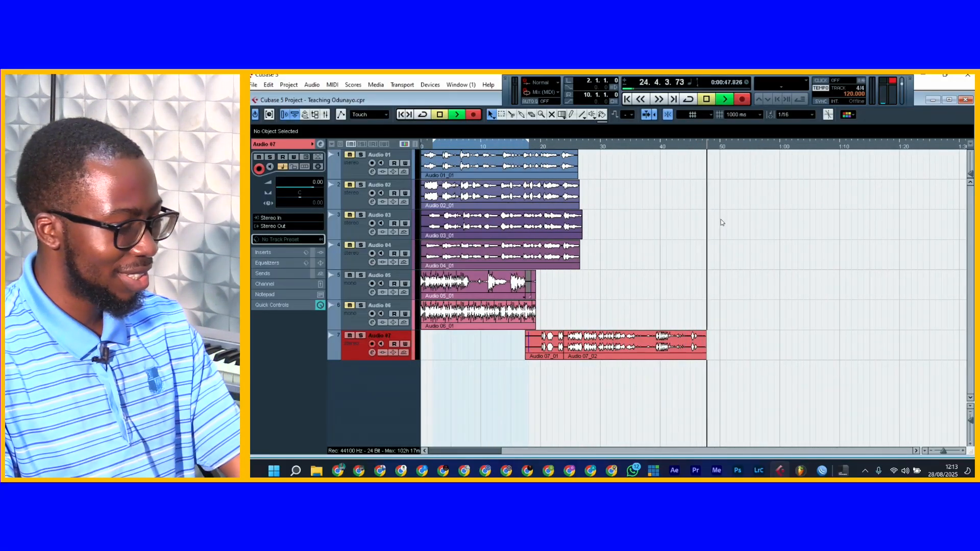
pyautogui.press('space')
# - Move the second Audio 07 take to start at about 28.8 seconds and play it back to about 51.9 seconds
pyautogui.moveTo(606, 360); pyautogui.dragTo(635, 352)
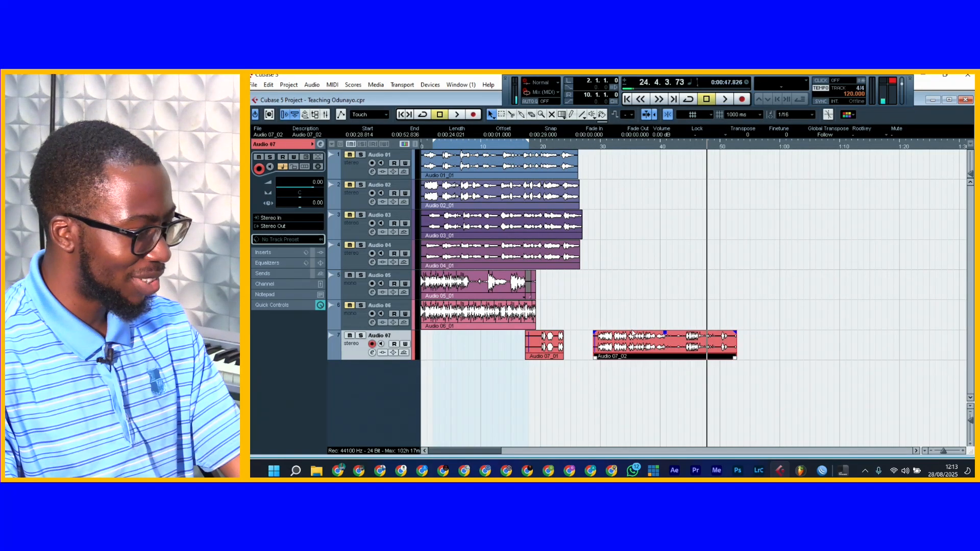
pyautogui.click(602, 148)
pyautogui.press('space')
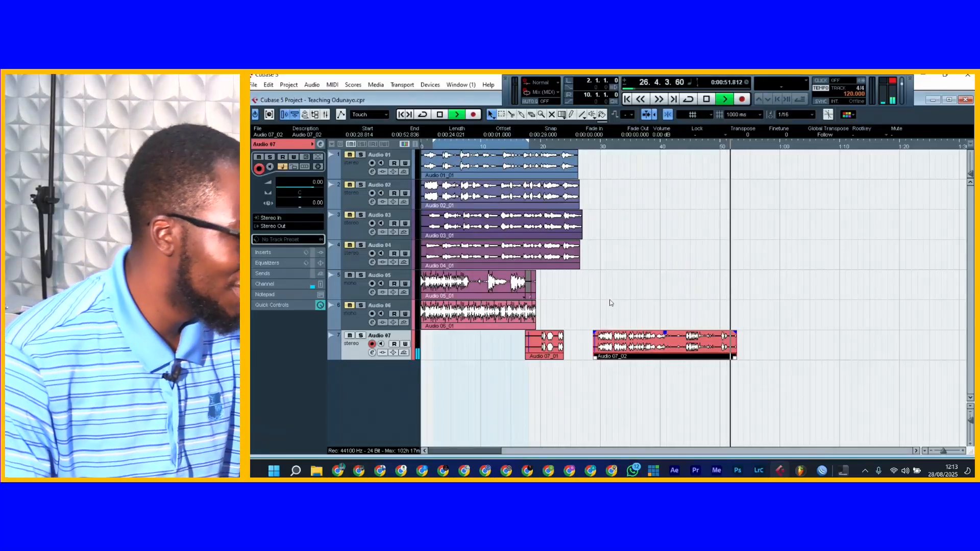
pyautogui.press('space')
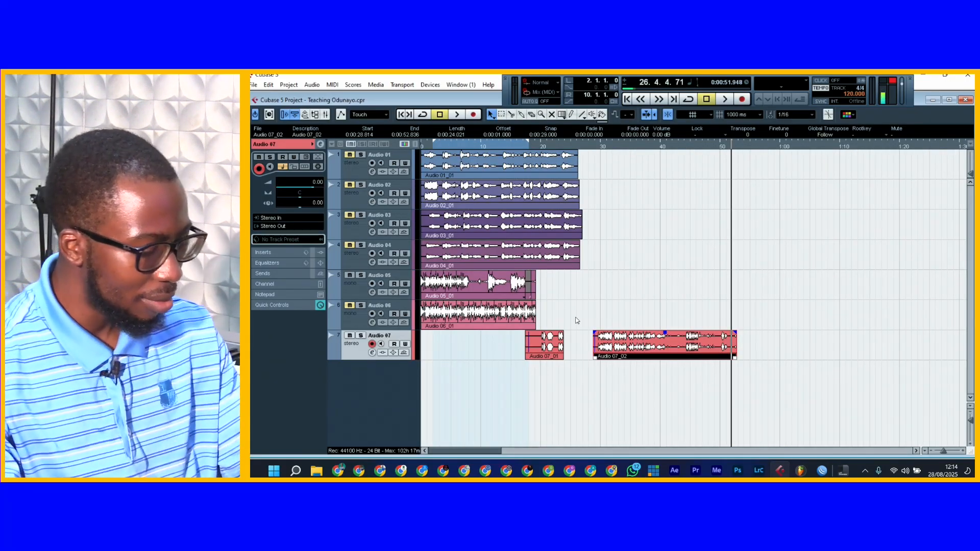
pyautogui.click(659, 241)
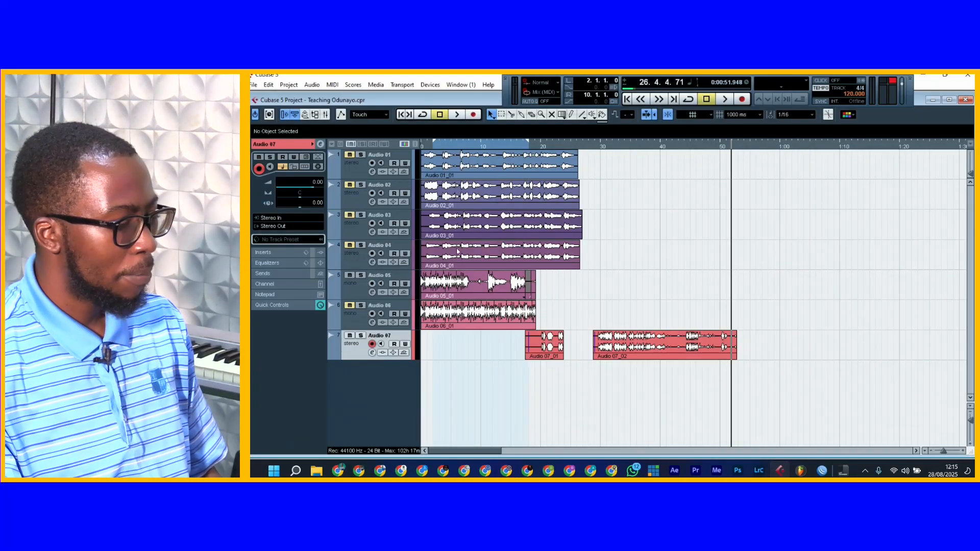
pyautogui.press('g')
pyautogui.press('g')
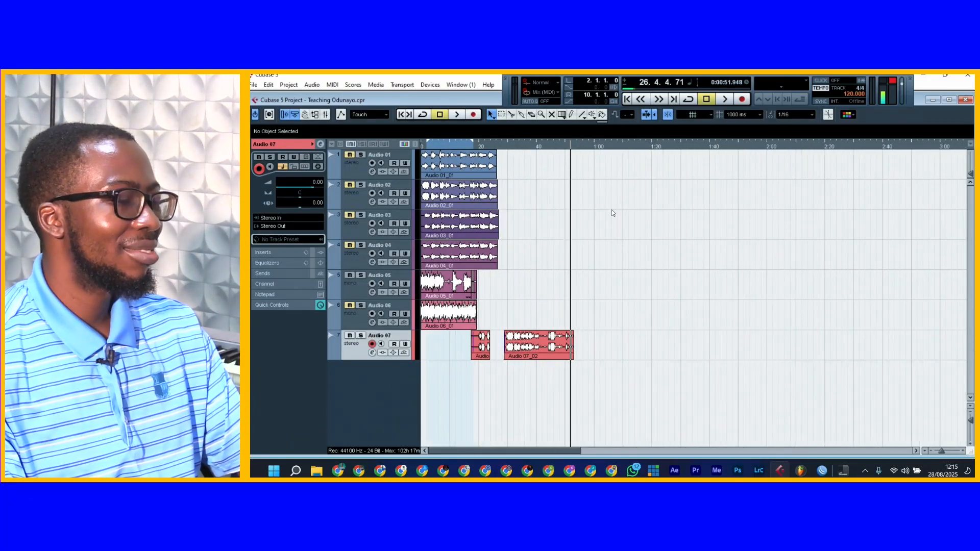
pyautogui.press('h')
pyautogui.press('h')
pyautogui.press('h')
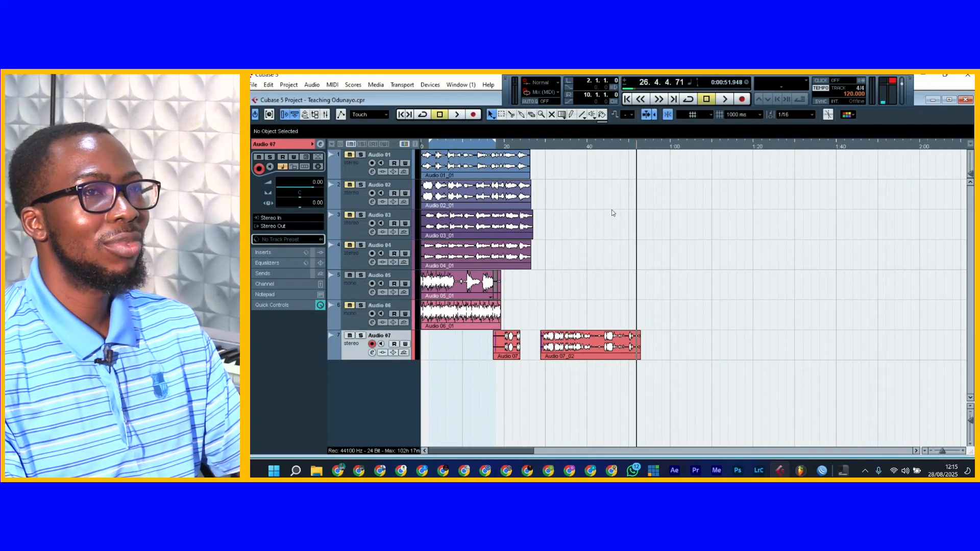
pyautogui.press('g')
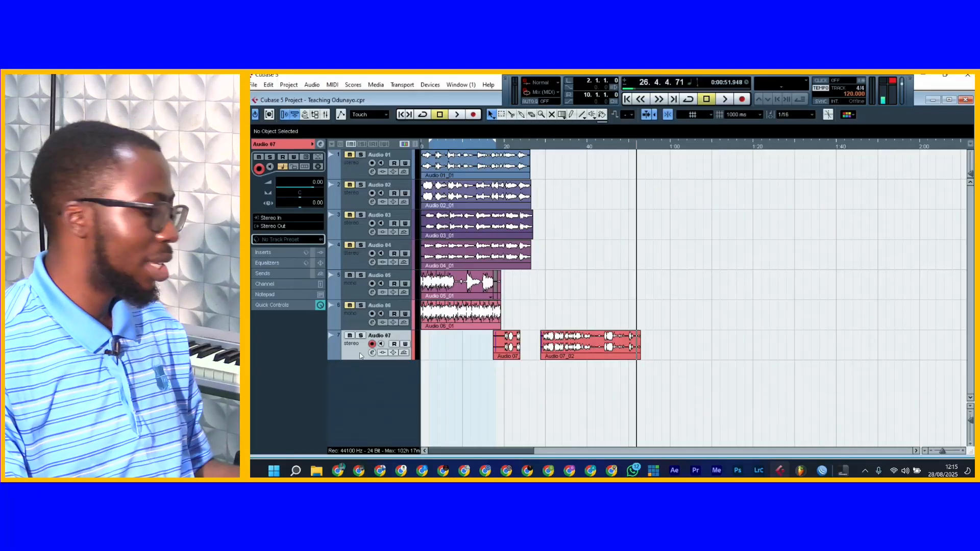
pyautogui.click(431, 84)
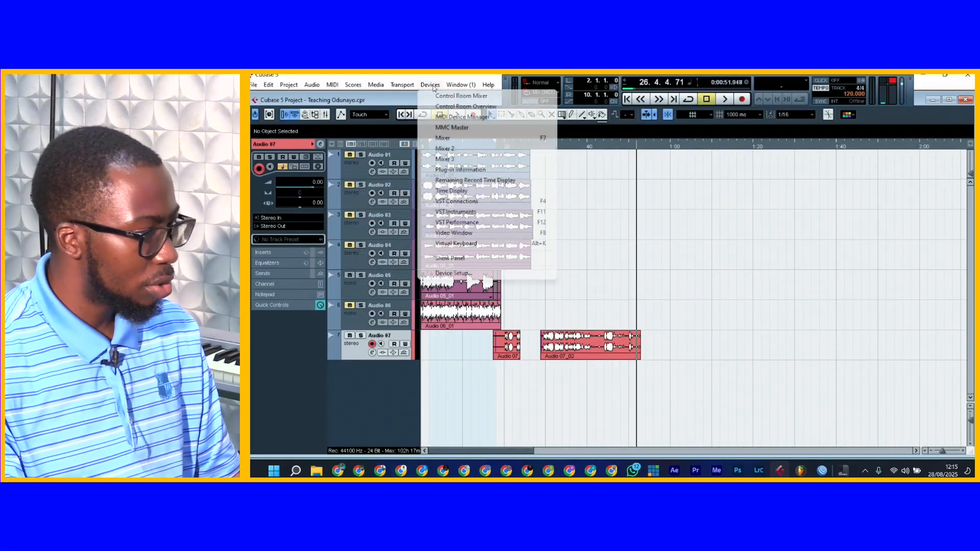
pyautogui.click(658, 248)
# - Add eight mono audio tracks below Audio 07
pyautogui.rightClick(357, 400)
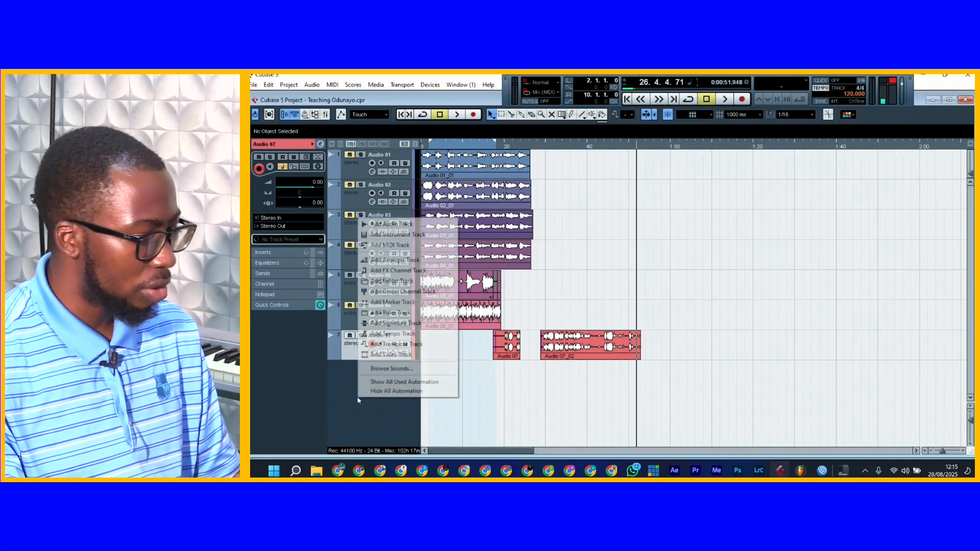
pyautogui.click(388, 223)
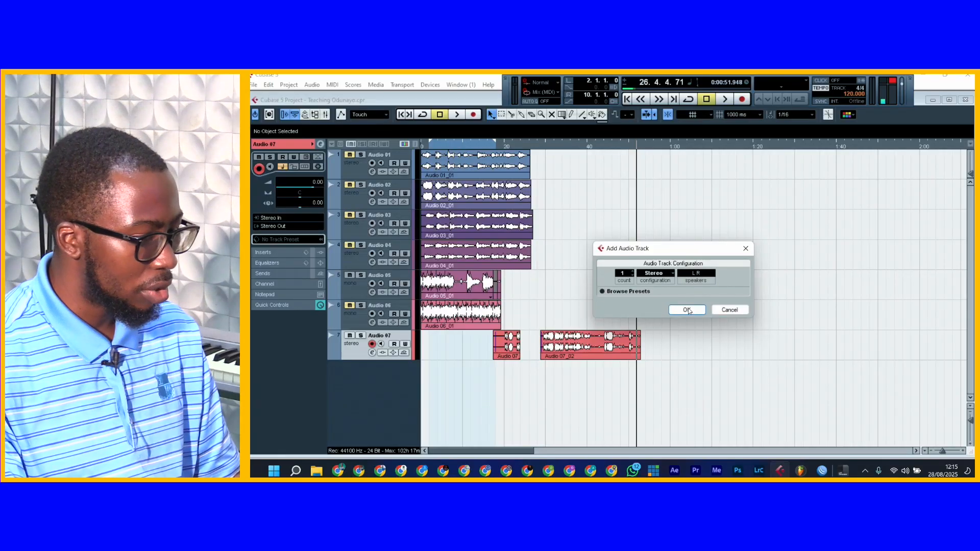
pyautogui.click(654, 273)
pyautogui.click(638, 276)
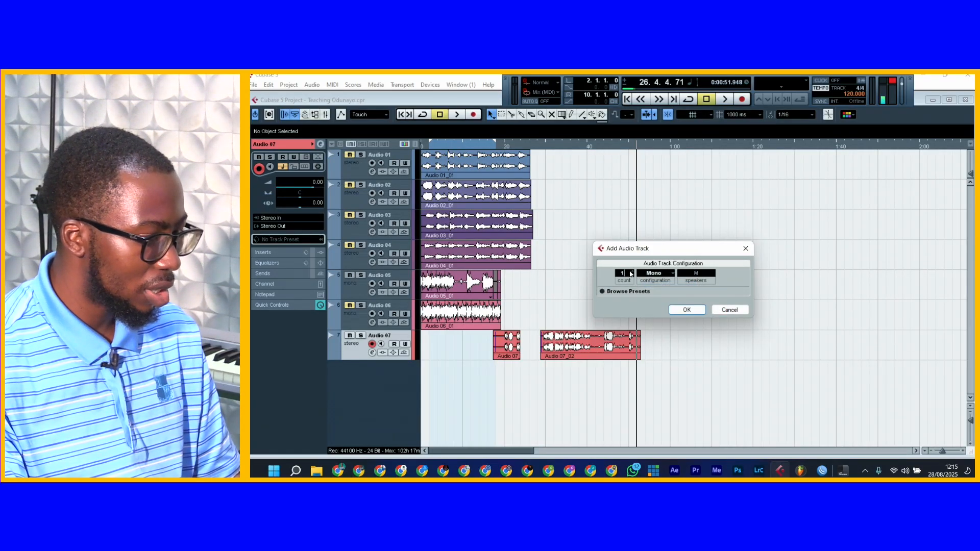
pyautogui.click(633, 274)
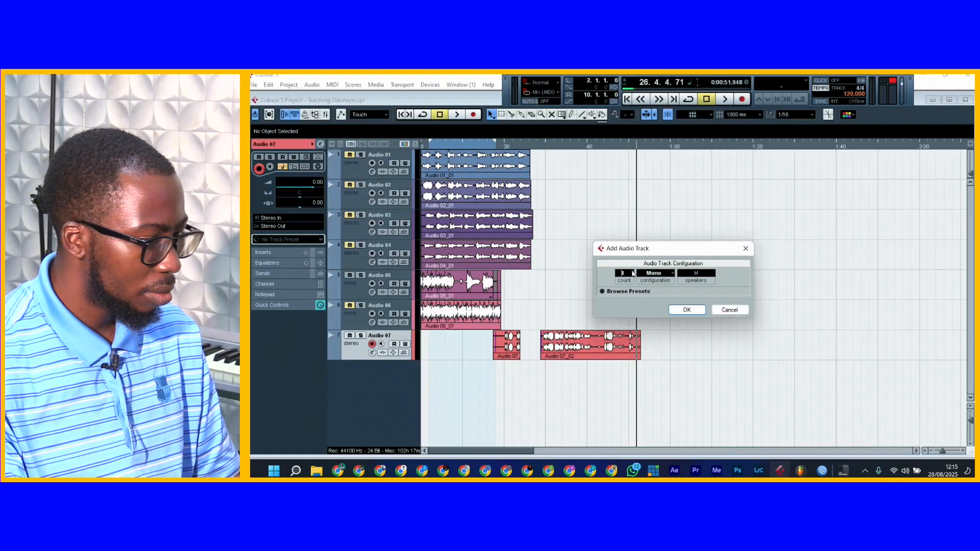
pyautogui.click(690, 311)
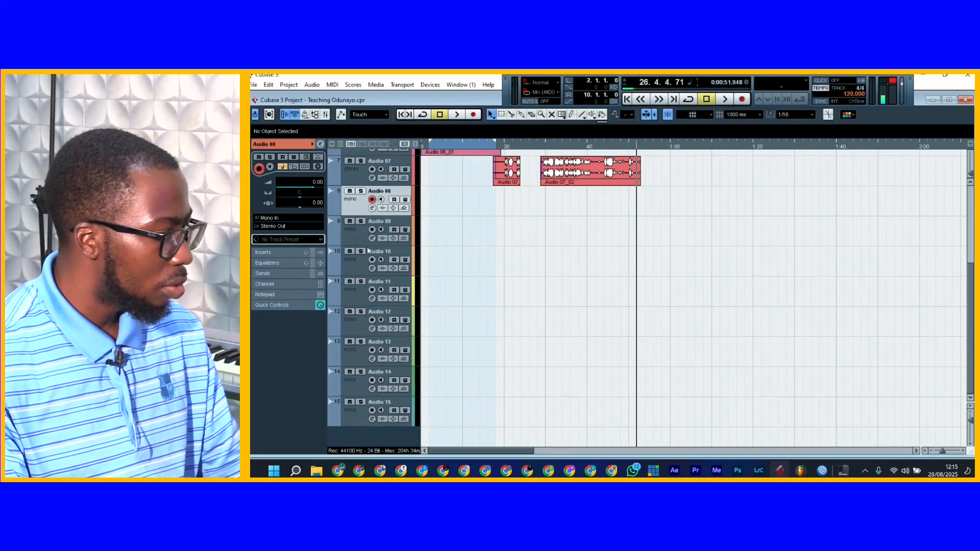
# - Check which input buses are available for Audio 09
pyautogui.click(353, 233)
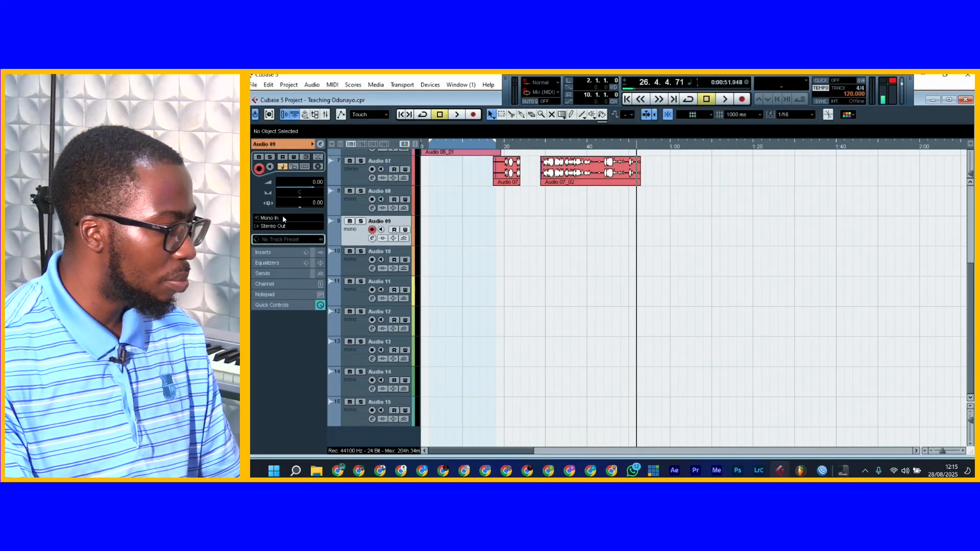
pyautogui.click(273, 220)
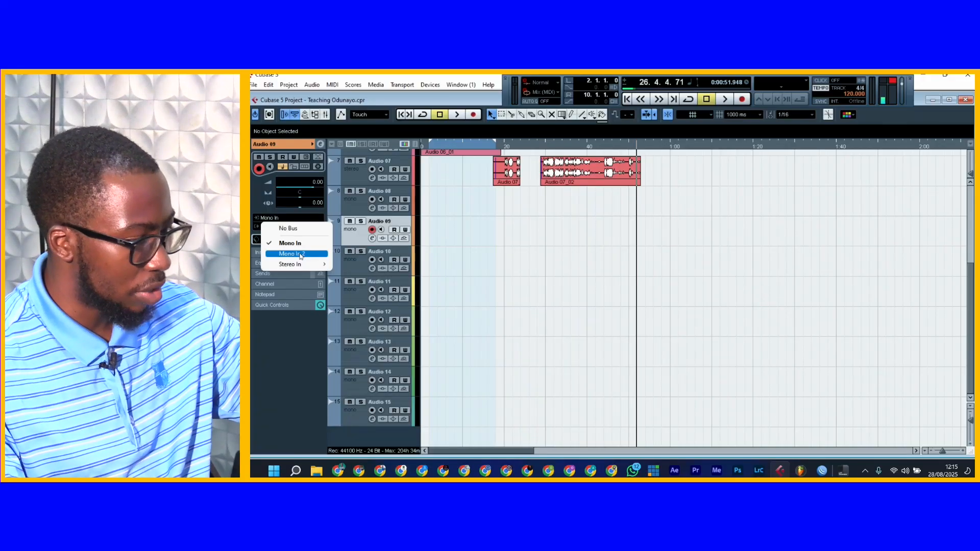
# - Rename the input buses Mono In, Mono In 2 and Stereo In as Mic 1, Mic 2 and Mic 3 in VST Connections
pyautogui.click(433, 85)
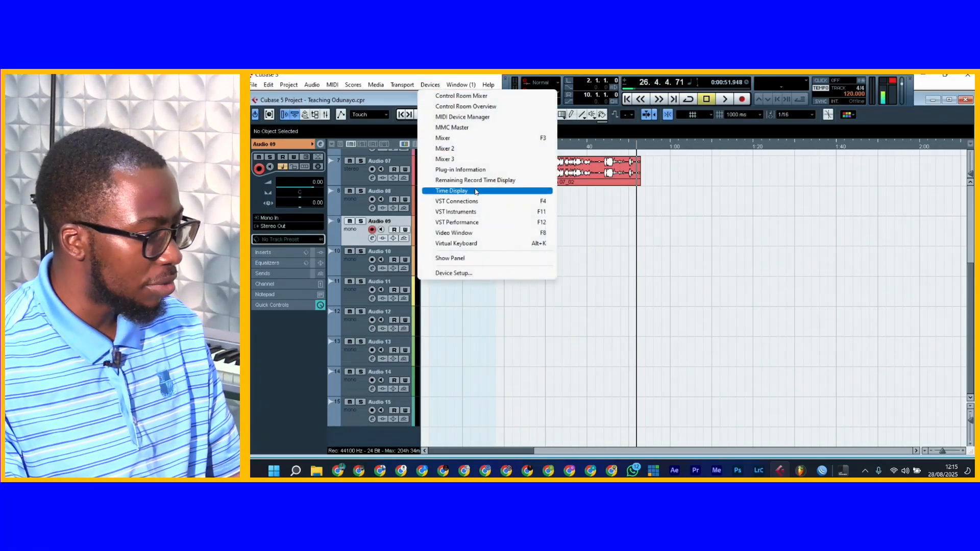
pyautogui.click(475, 205)
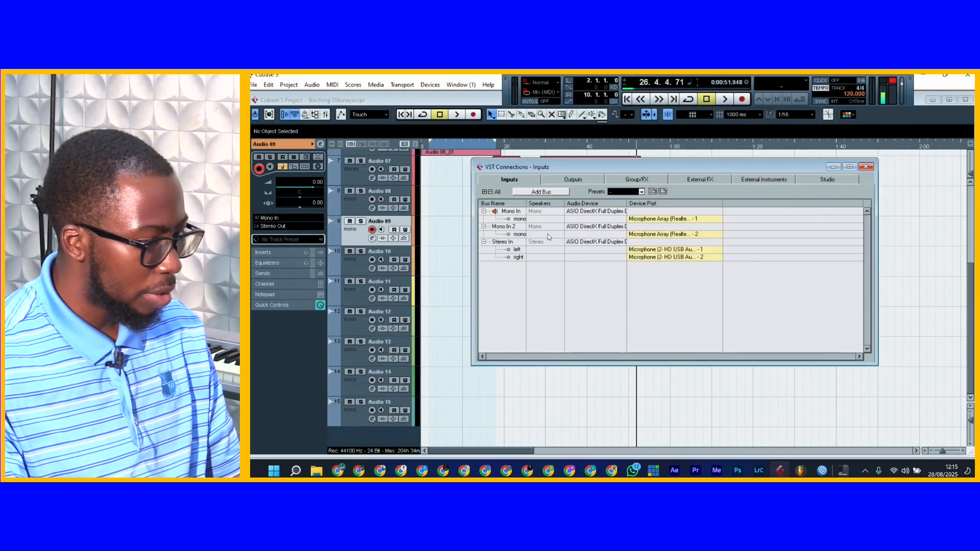
pyautogui.click(510, 212)
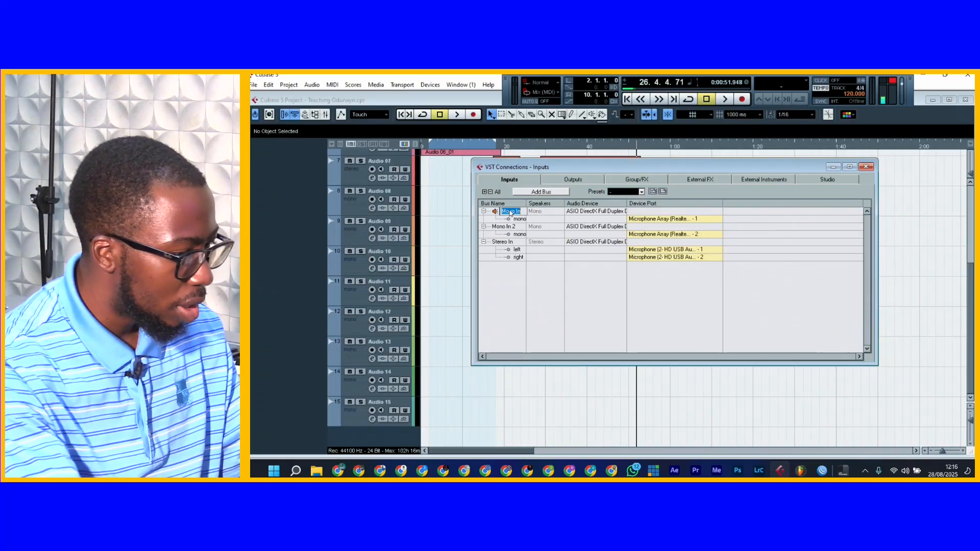
pyautogui.write('Mic 1')
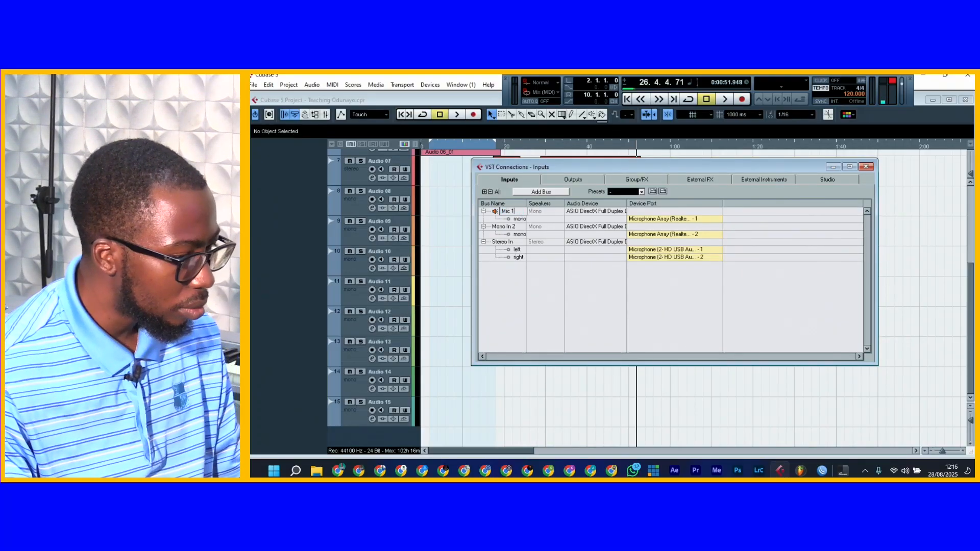
pyautogui.click(516, 227)
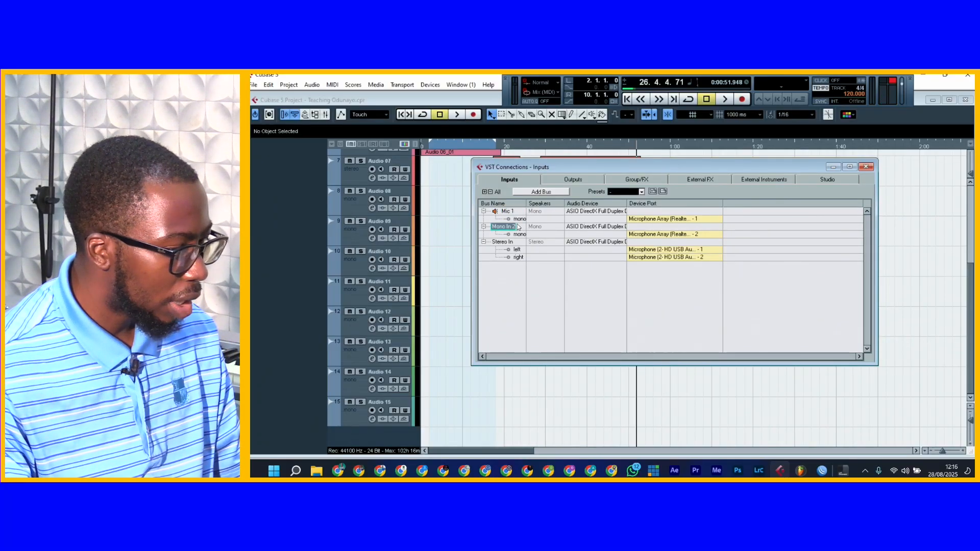
pyautogui.write('Mic 2')
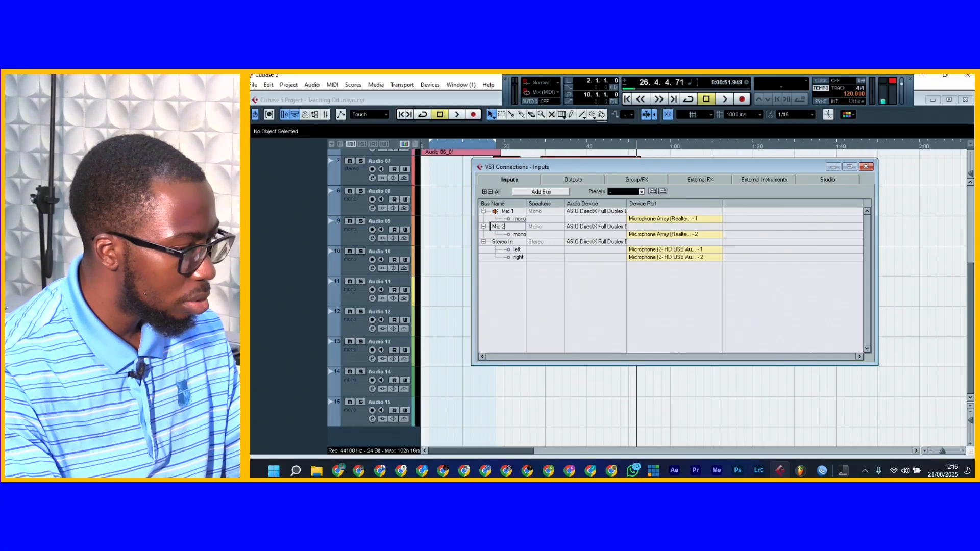
pyautogui.click(508, 243)
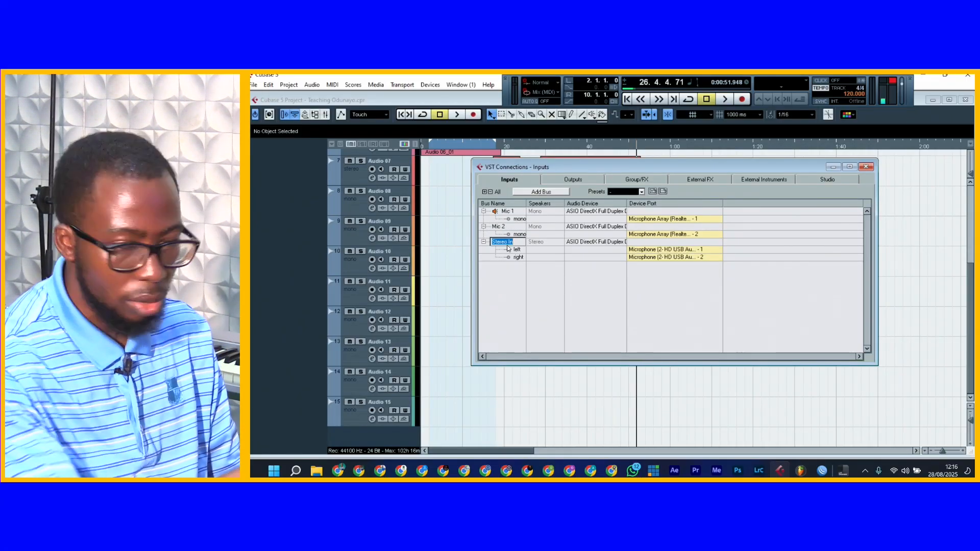
pyautogui.write('Mic 3')
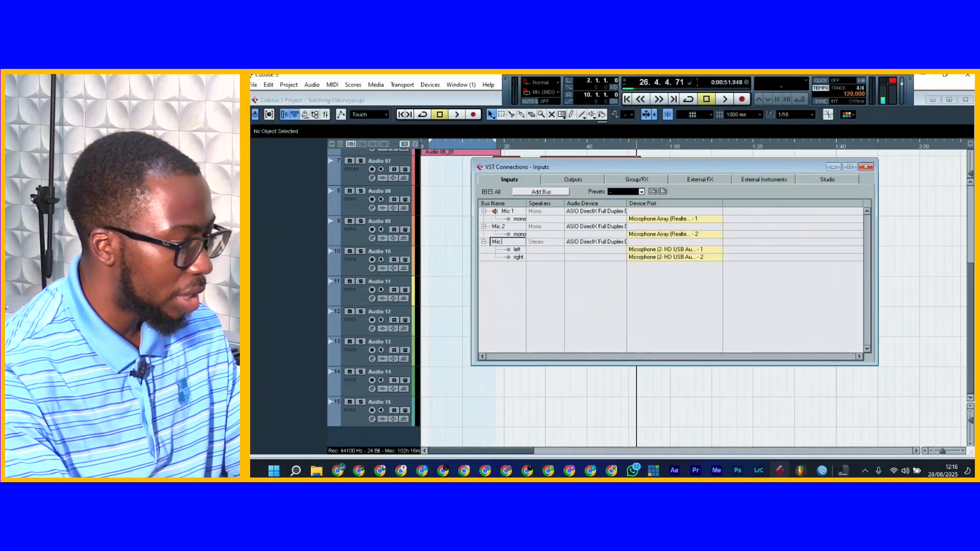
pyautogui.press('Return')
# - Check the renamed input buses offered for Audio 10
pyautogui.click(348, 264)
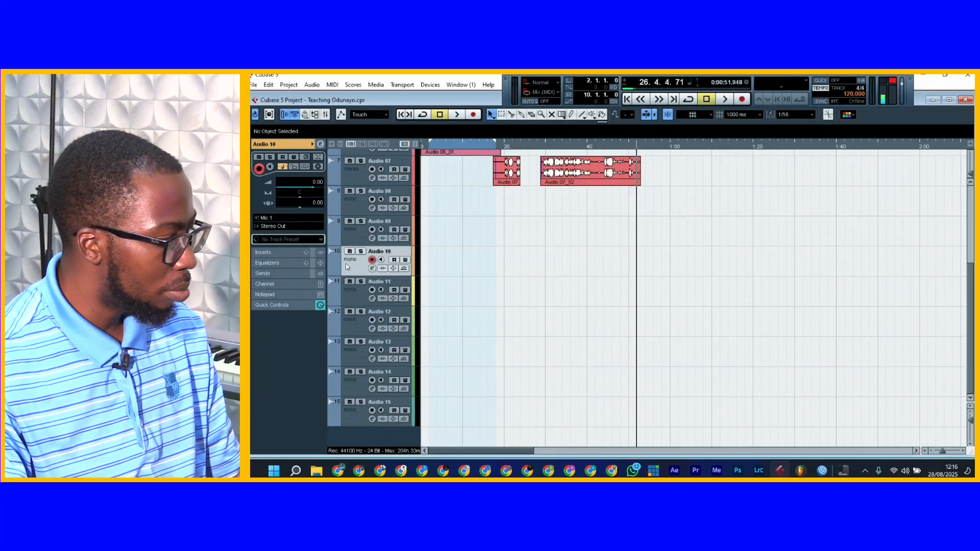
pyautogui.click(278, 219)
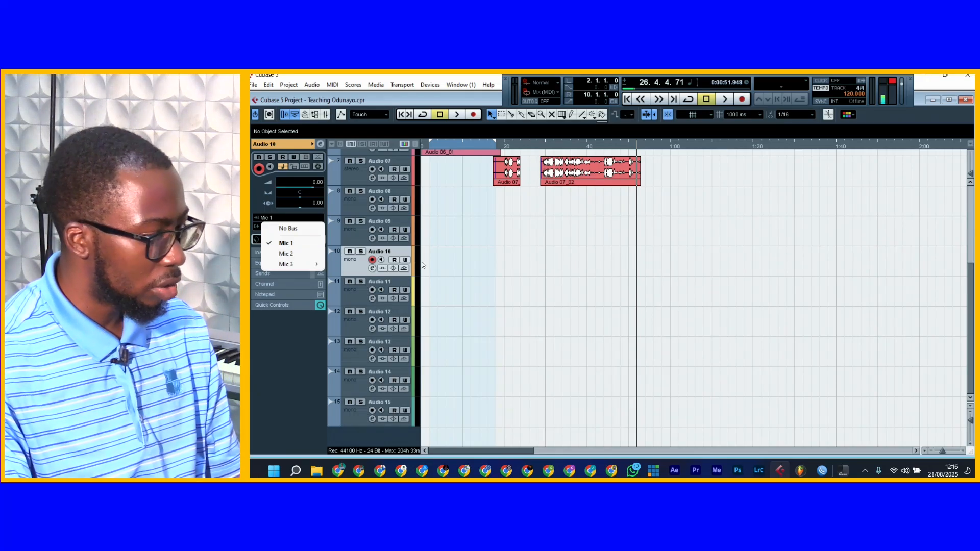
pyautogui.click(391, 253)
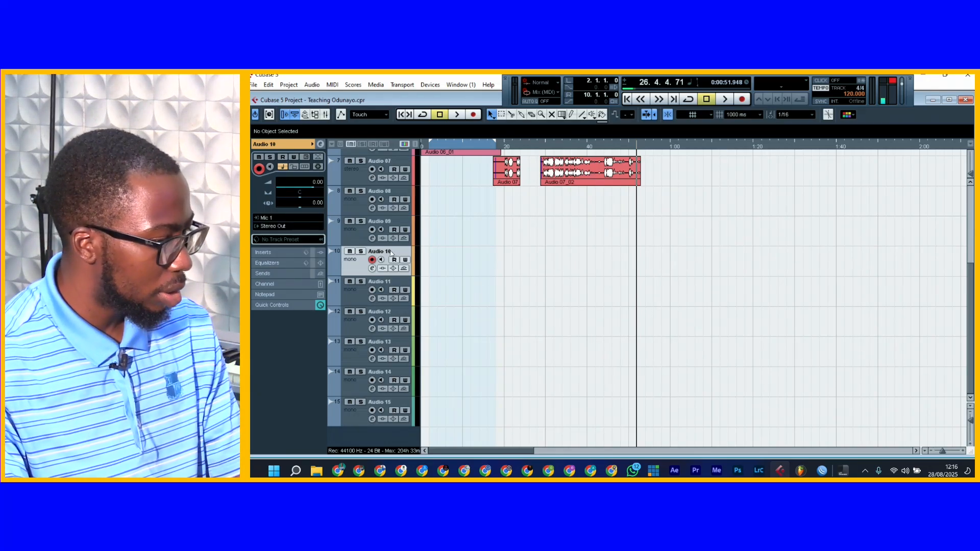
# - Rename tracks Audio 10, Audio 11 and Audio 12 as Mic 1, Mic 2 and Mic 3
pyautogui.doubleClick(391, 253)
pyautogui.write('Mic 1')
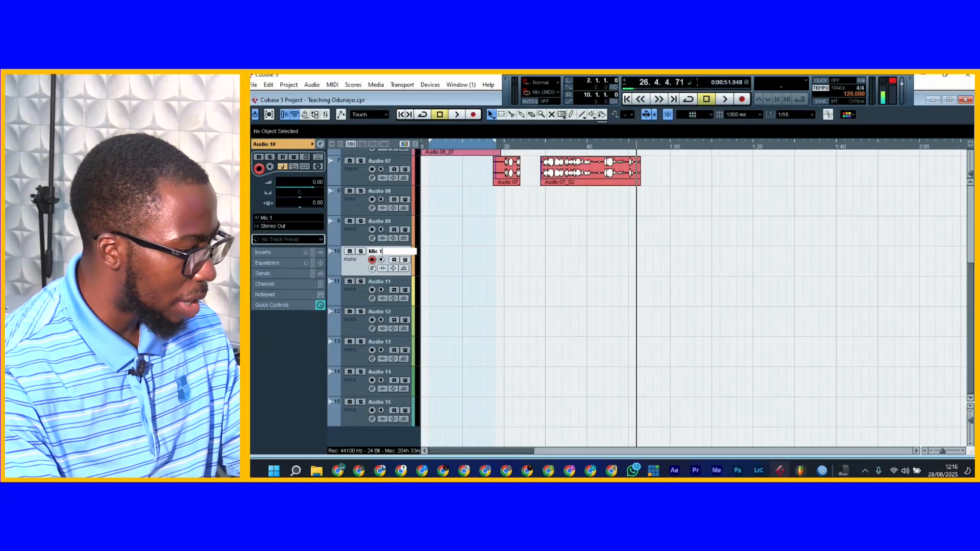
pyautogui.press('Tab')
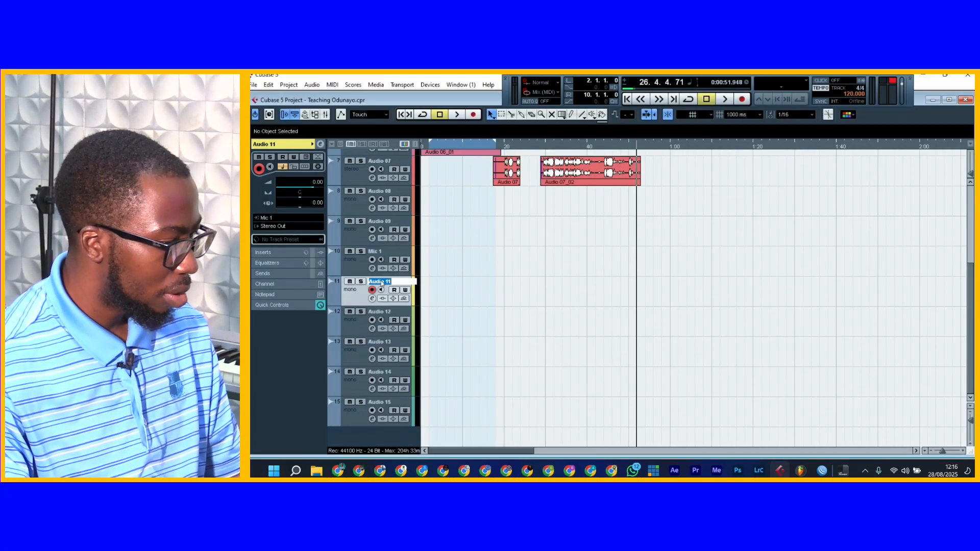
pyautogui.write('Mic 2')
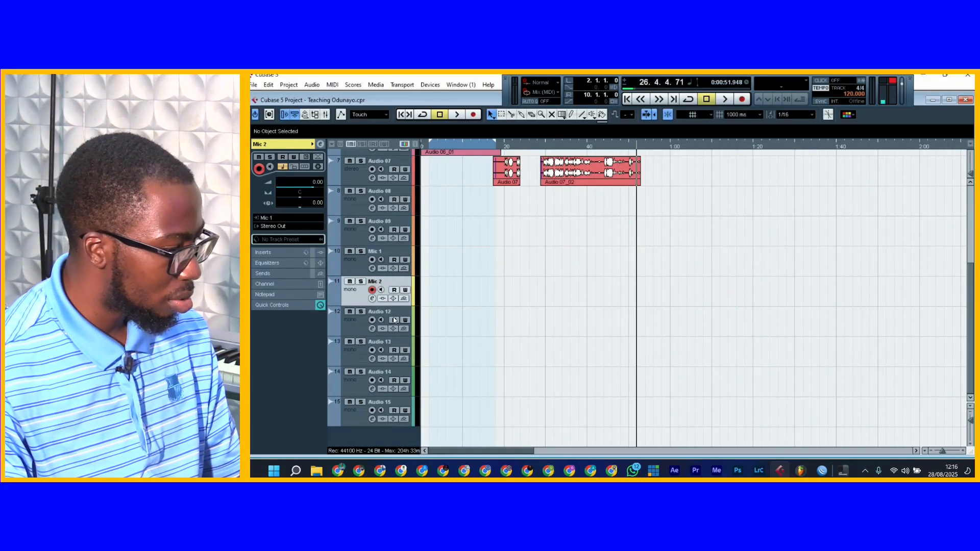
pyautogui.press('Tab')
pyautogui.write('Mic 3')
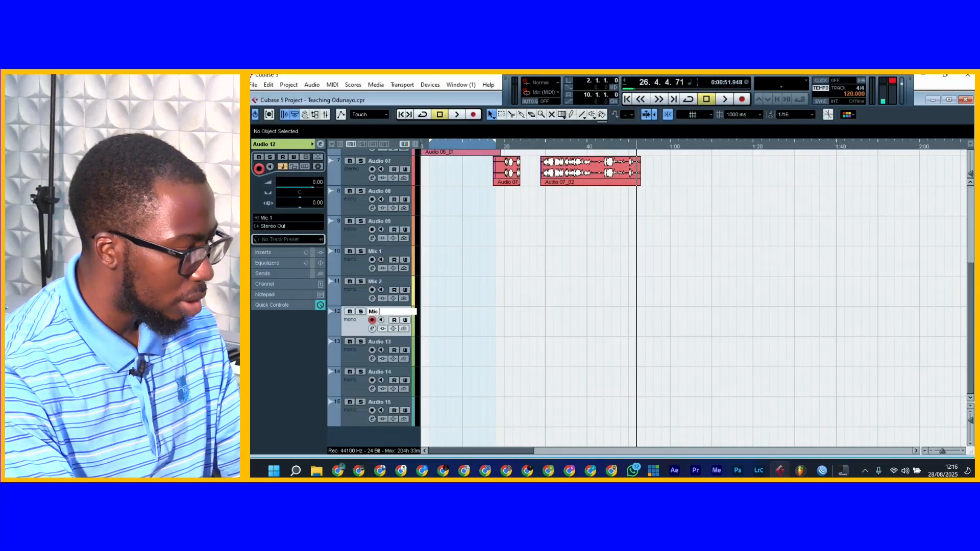
pyautogui.press('Return')
# - Reveal the Volume automation lane below the Mic 1 track and select that track
pyautogui.click(369, 276)
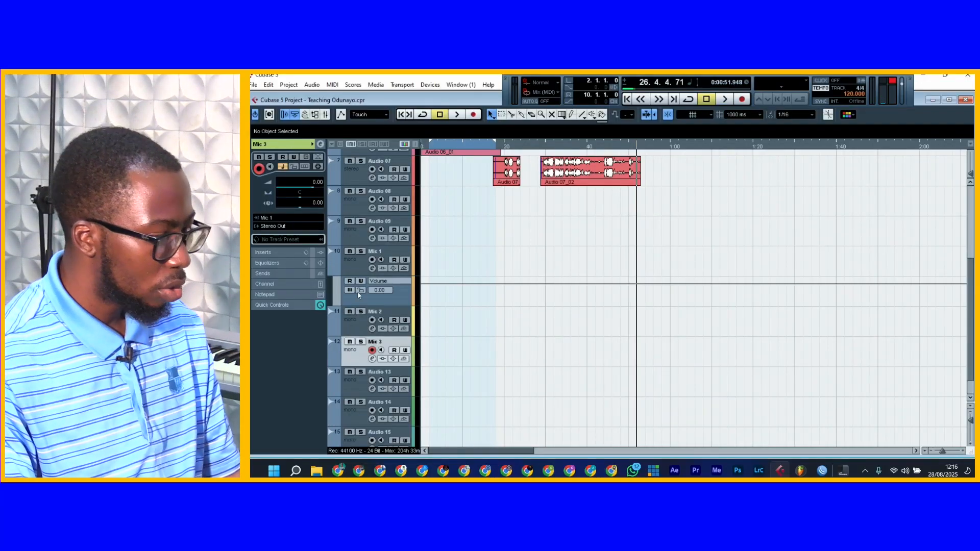
pyautogui.click(334, 263)
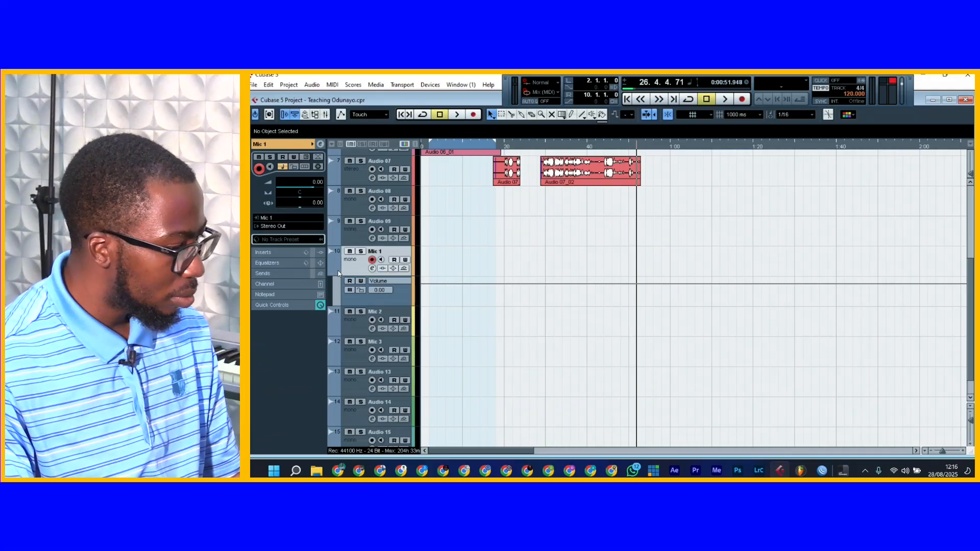
# - Hide the automation lane below the Mic 1 track and set the Mic 2 track's input to the Mic 2 bus
pyautogui.click(332, 272)
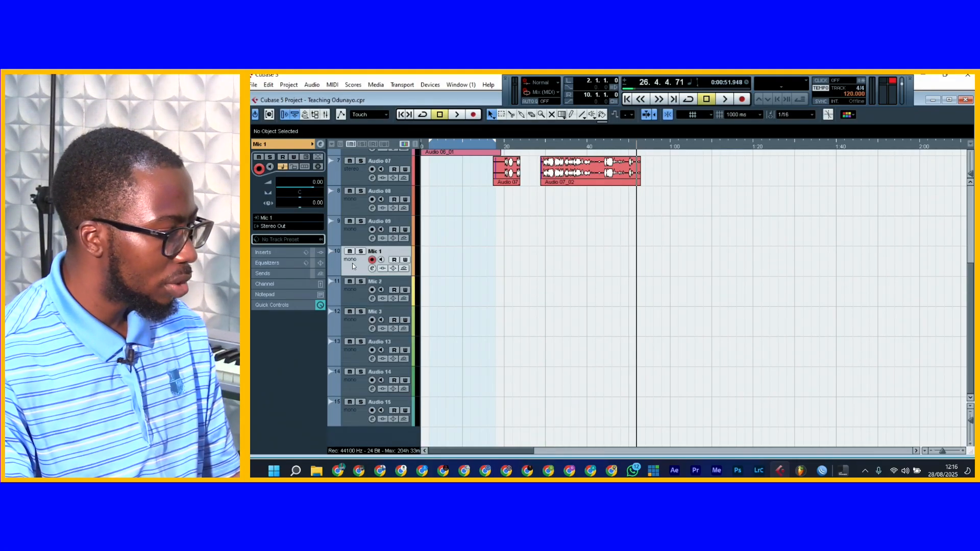
pyautogui.click(347, 304)
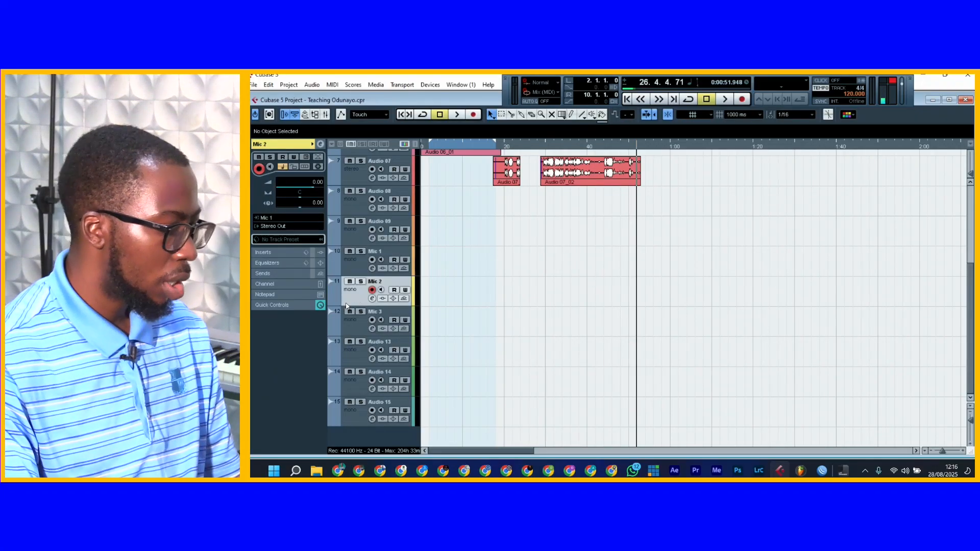
pyautogui.click(286, 218)
pyautogui.click(291, 253)
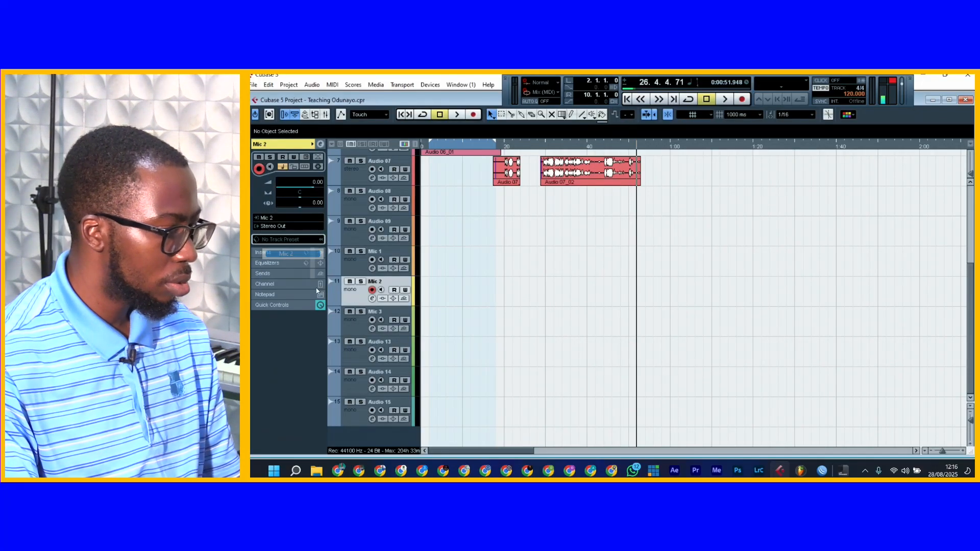
# - Set the Mic 3 track's input to the left channel of the Mic 3 bus
pyautogui.click(361, 328)
pyautogui.click(276, 218)
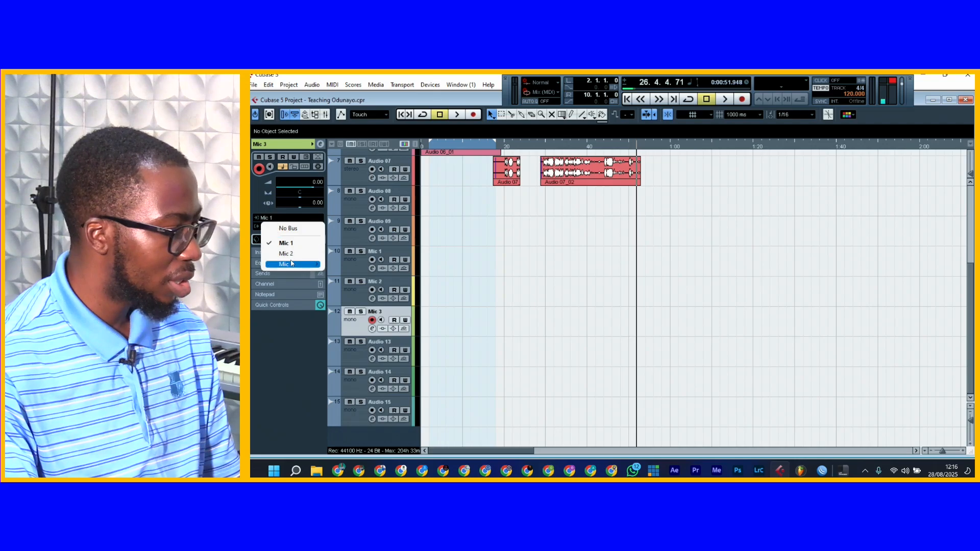
pyautogui.moveTo(287, 269)
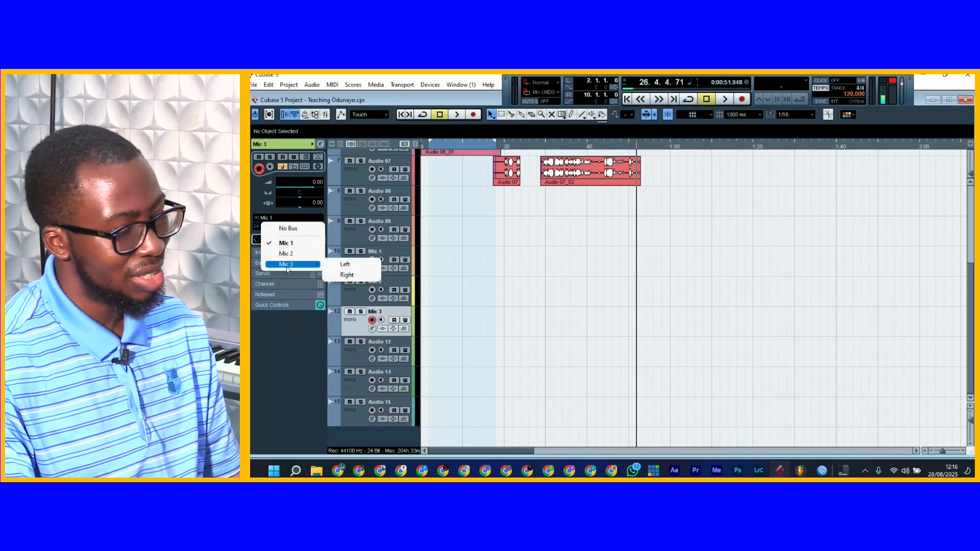
pyautogui.click(352, 265)
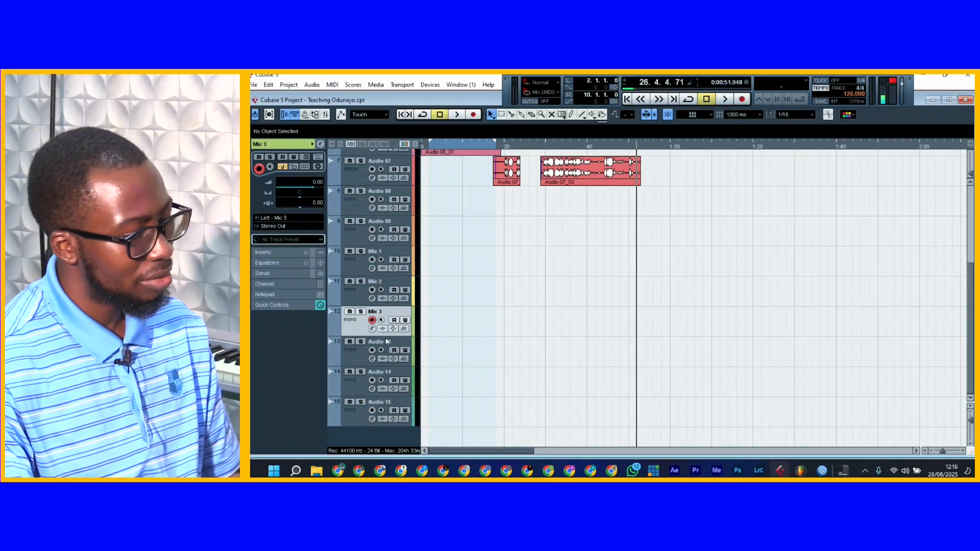
pyautogui.click(347, 350)
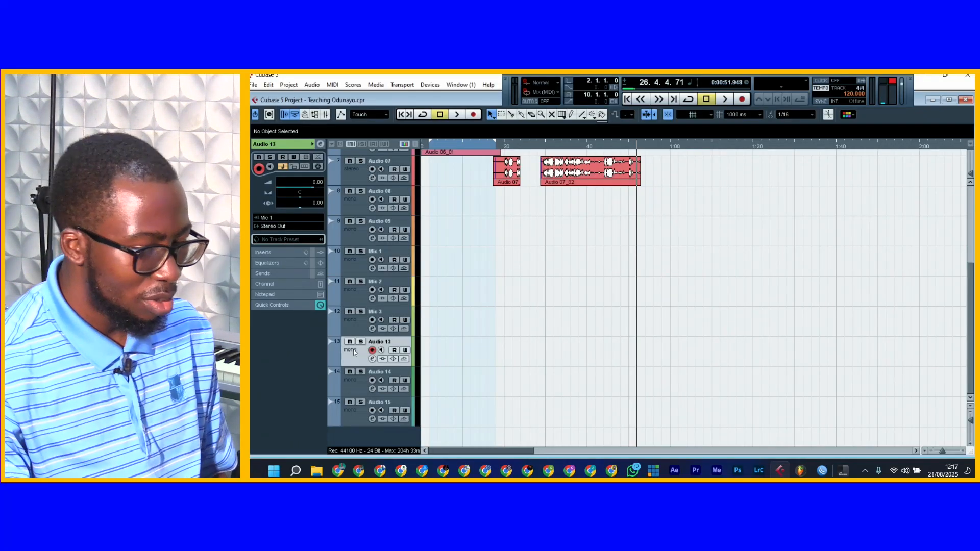
pyautogui.scroll(5, 355, 351)
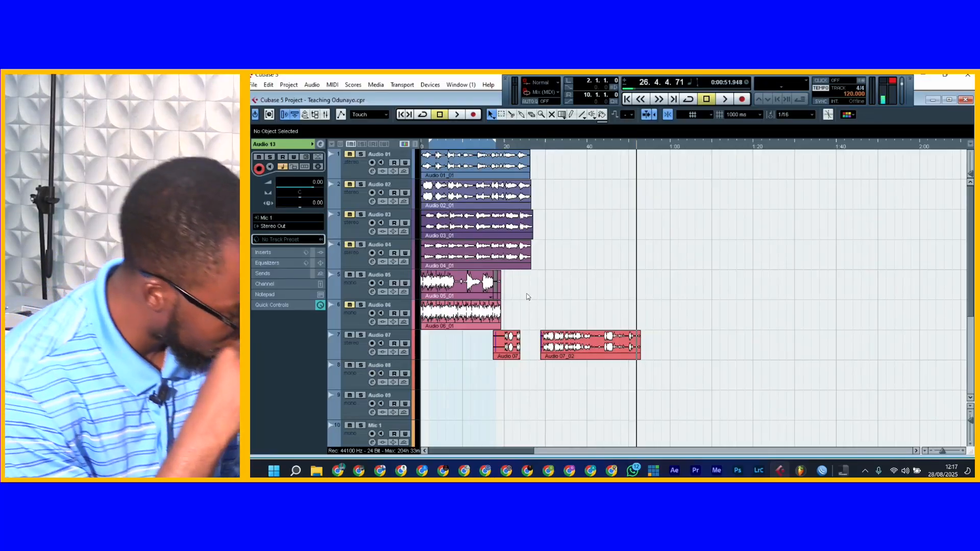
pyautogui.press('g')
pyautogui.press('g')
pyautogui.press('g')
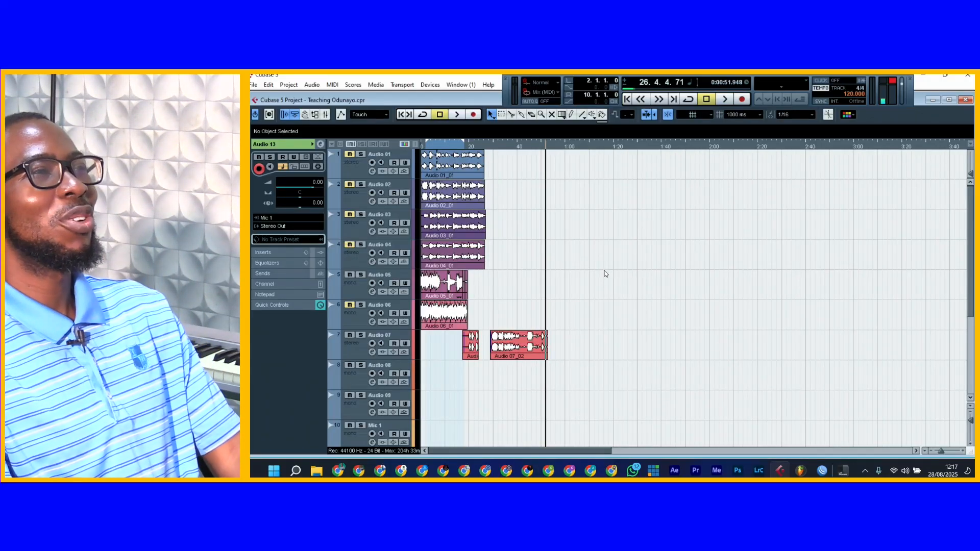
pyautogui.press('g')
pyautogui.press('g')
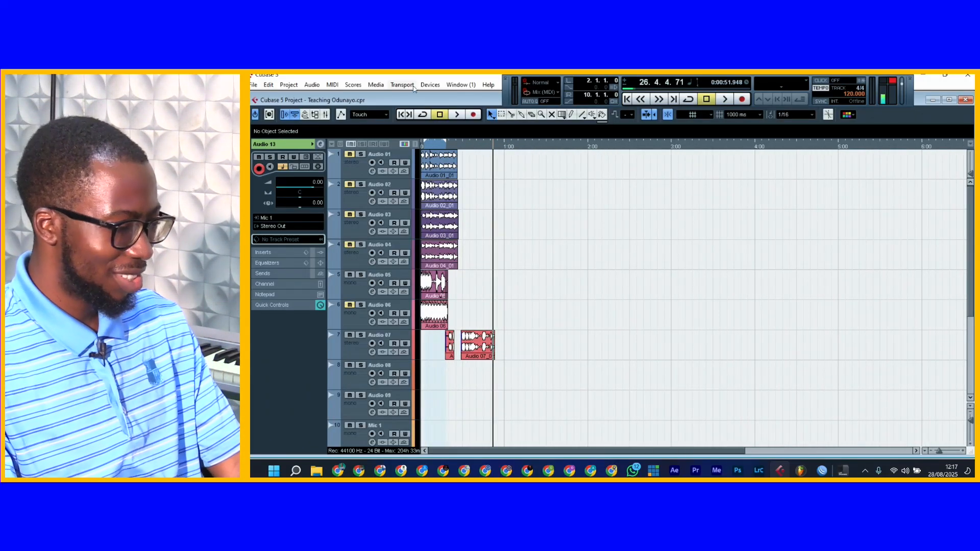